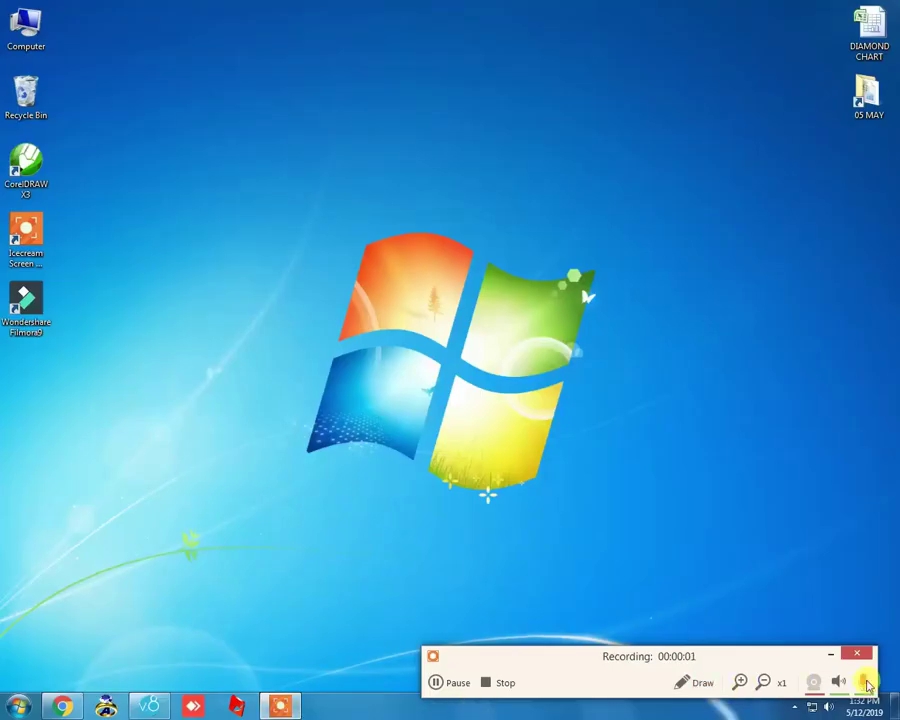
Glance at the YouTube channel in Chrome, minimize it, and bring Matrix 8.0 to the front
{"action": "left_click", "coordinate": [858, 683]}
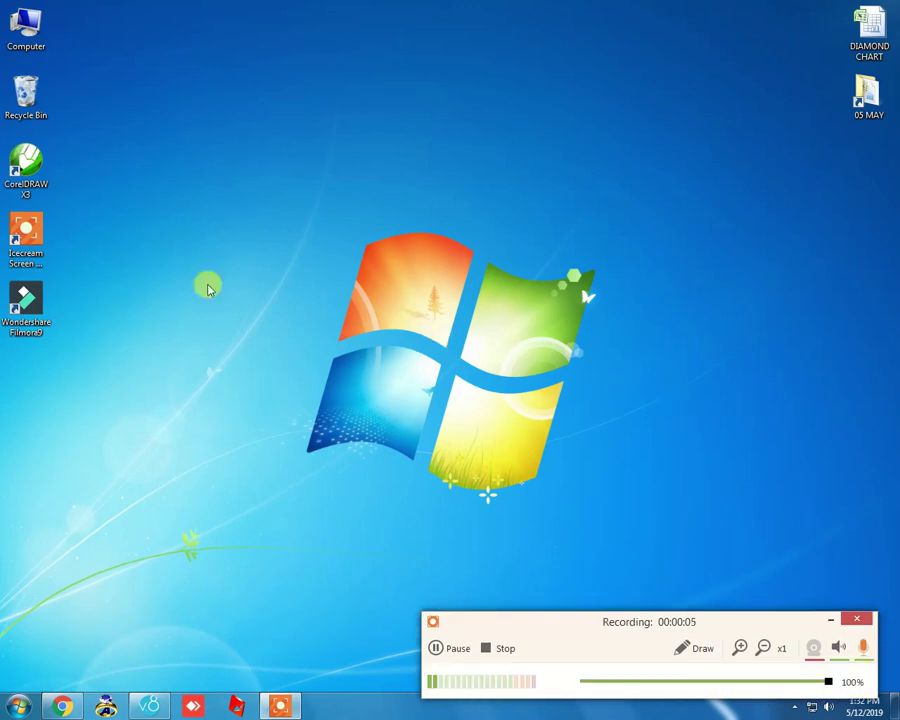
{"action": "right_click", "coordinate": [203, 359]}
{"action": "left_click", "coordinate": [55, 706]}
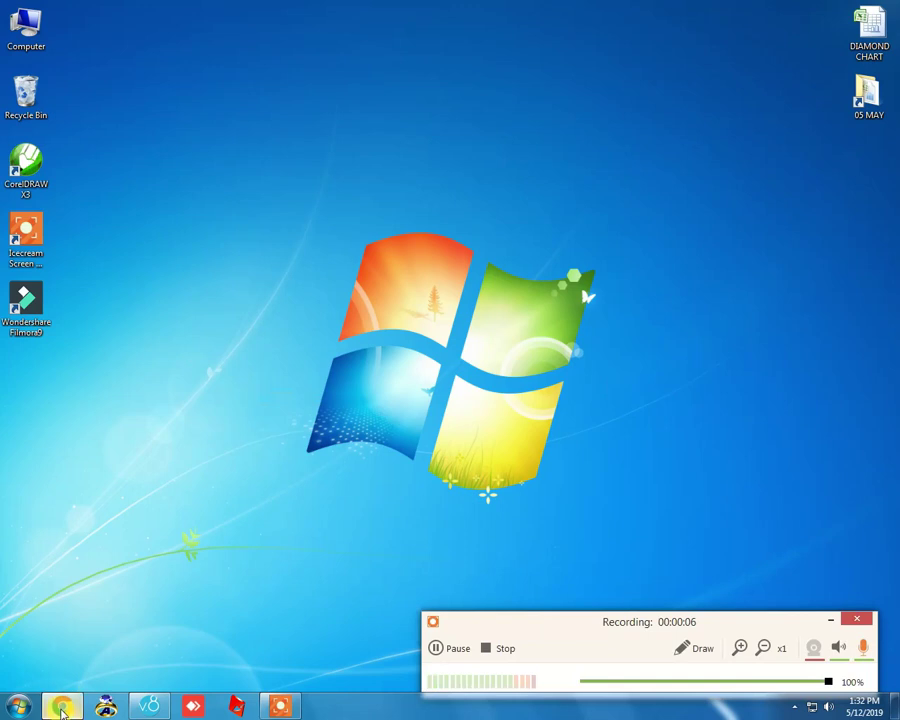
{"action": "left_click", "coordinate": [62, 708]}
{"action": "left_click", "coordinate": [831, 621]}
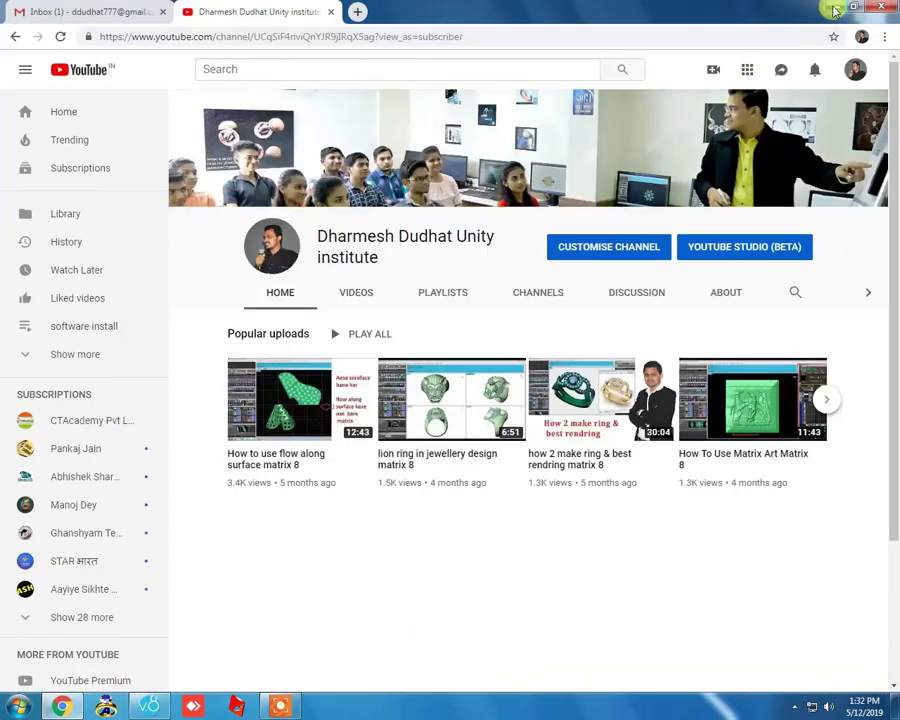
{"action": "left_click", "coordinate": [835, 10]}
{"action": "left_click", "coordinate": [170, 708]}
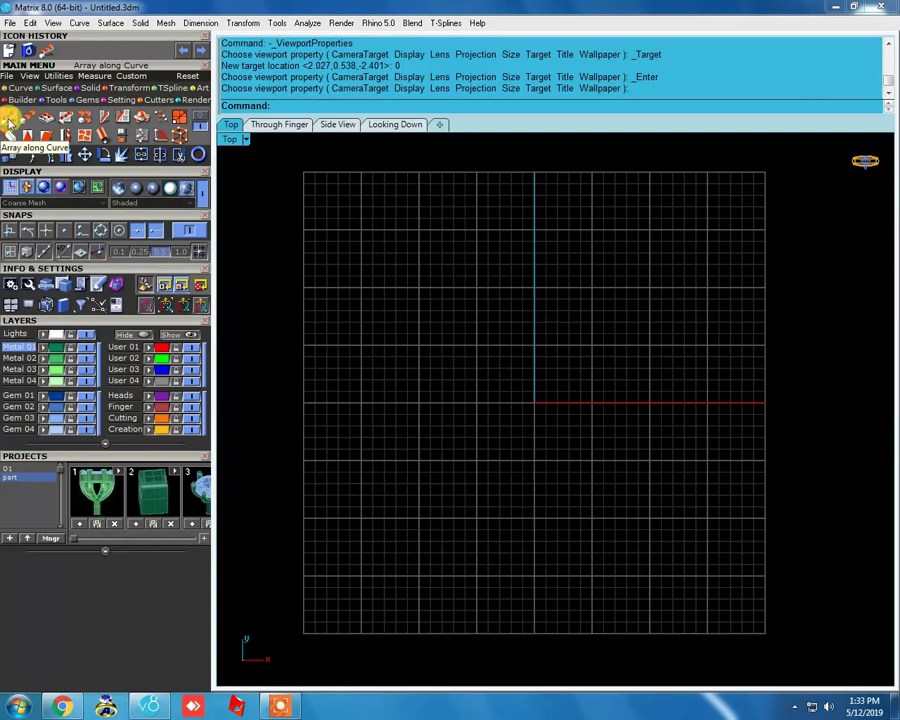
Draw a 2.7-diameter circle centred at 0,0,0
{"action": "scroll", "coordinate": [514, 362], "scroll_direction": "up", "scroll_amount": 1}
{"action": "scroll", "coordinate": [506, 358], "scroll_direction": "up", "scroll_amount": 1}
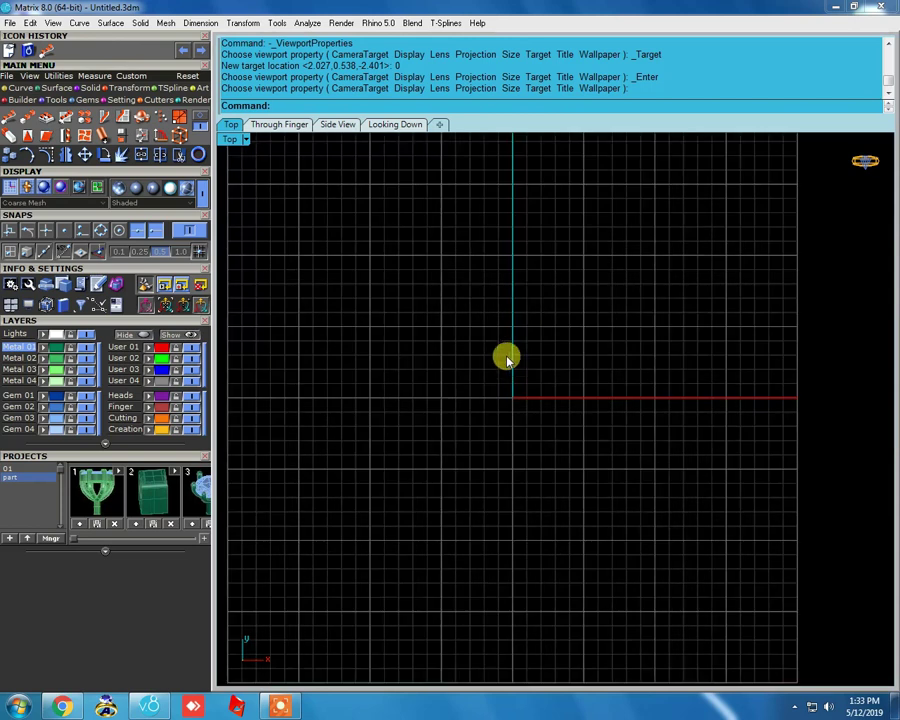
{"action": "left_click", "coordinate": [20, 88]}
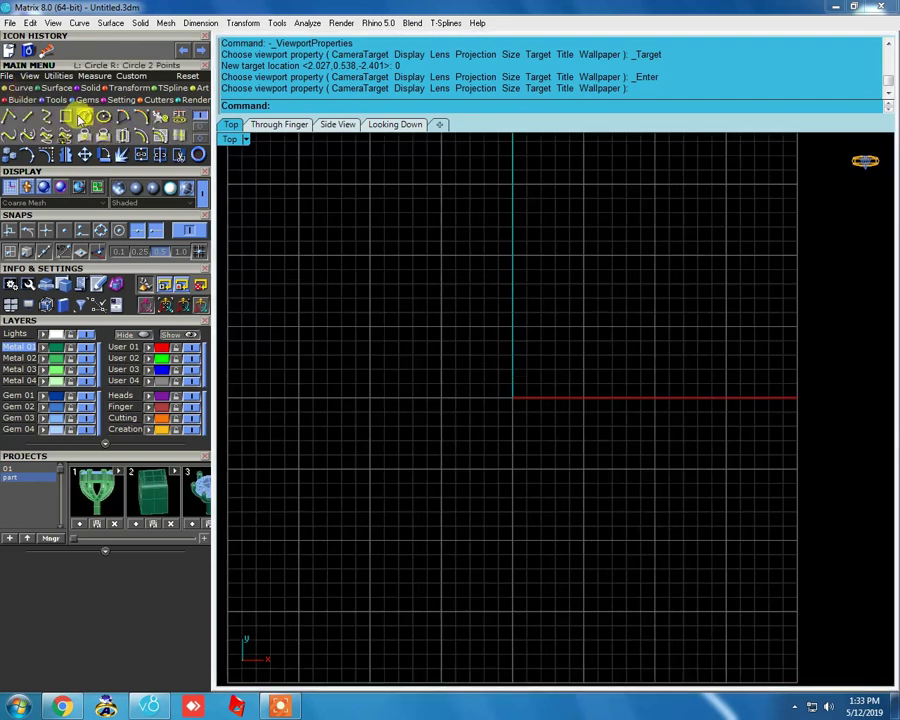
{"action": "left_click", "coordinate": [82, 117]}
{"action": "type", "text": "0,0,0"}
{"action": "key", "text": "Return"}
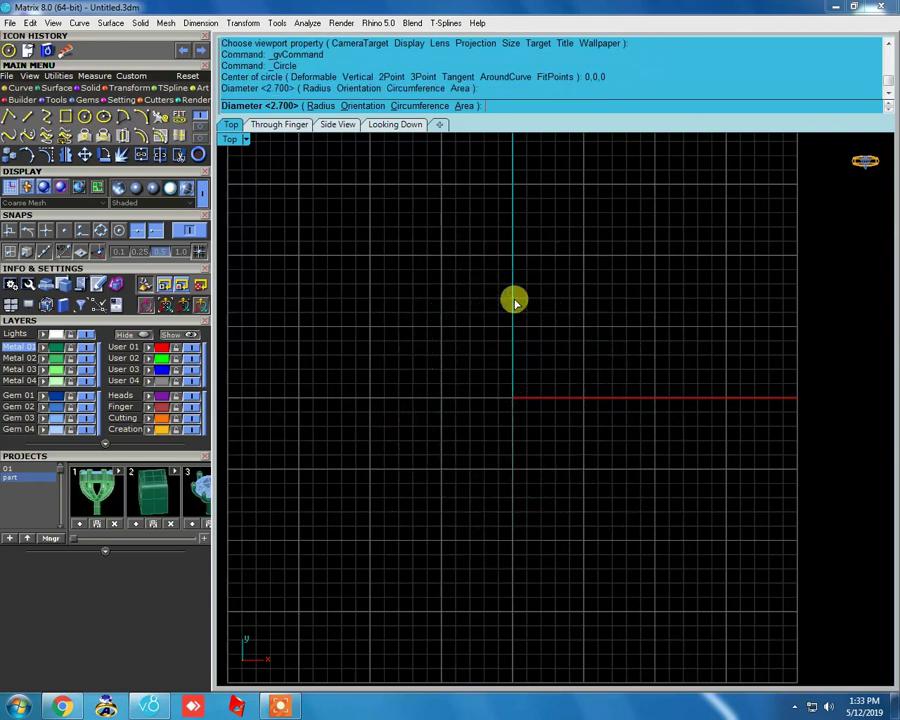
{"action": "left_click", "coordinate": [514, 299]}
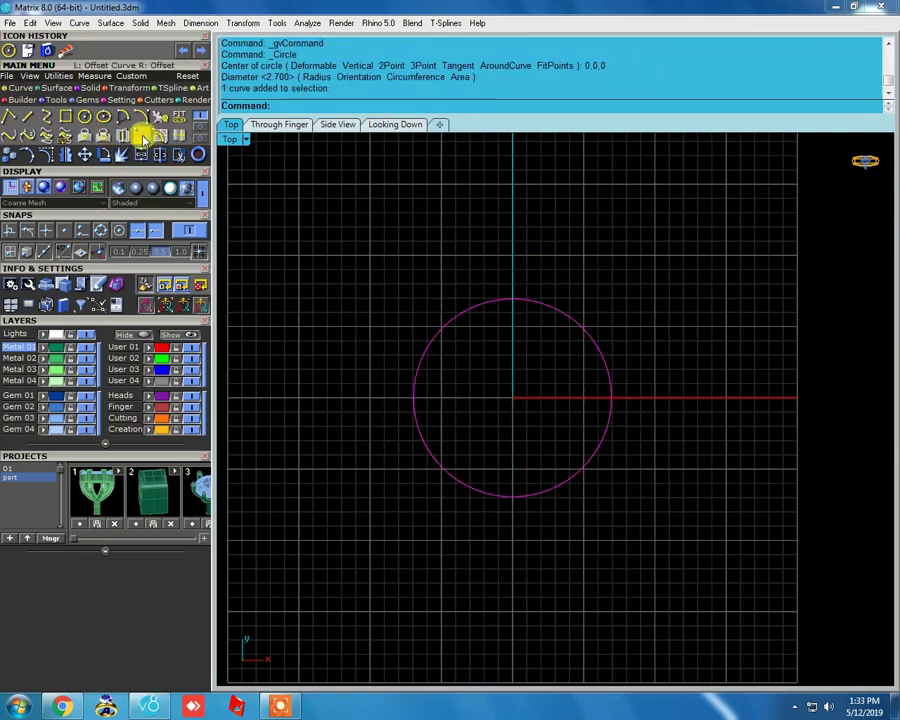
Offset the circle 1.5 outward, then expand the Projects library thumbnails
{"action": "left_click", "coordinate": [102, 100]}
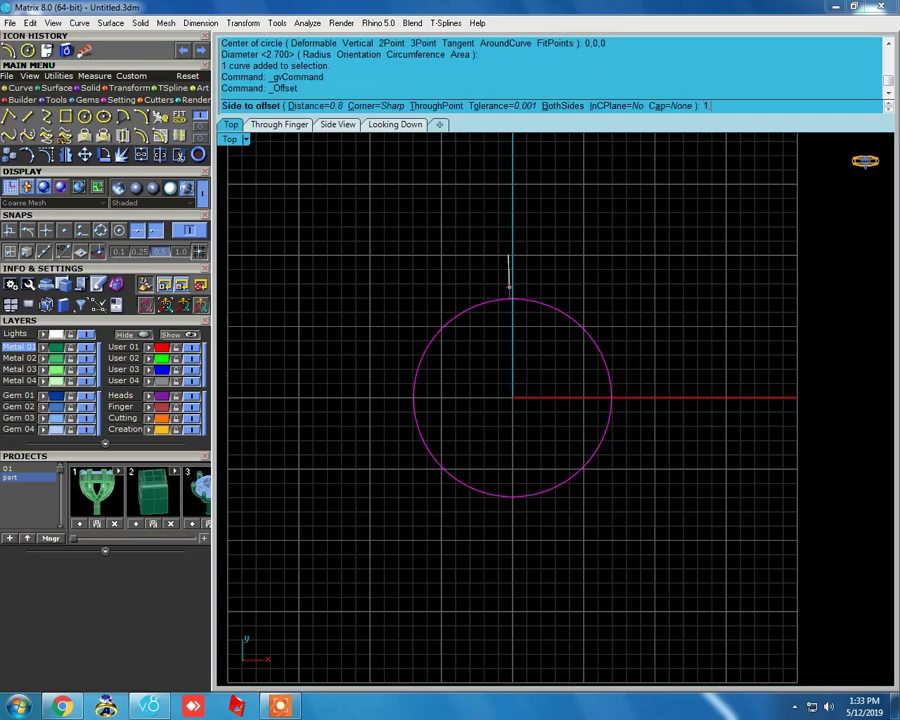
{"action": "type", "text": ".5"}
{"action": "key", "text": "Return"}
{"action": "left_click", "coordinate": [521, 247]}
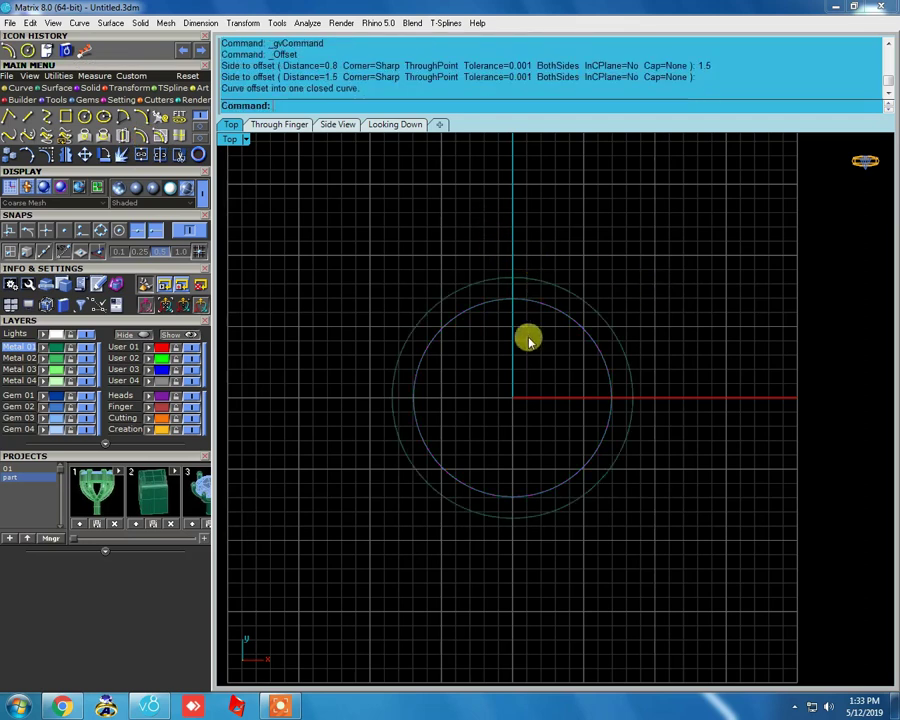
{"action": "left_click", "coordinate": [201, 541]}
{"action": "left_click", "coordinate": [195, 541]}
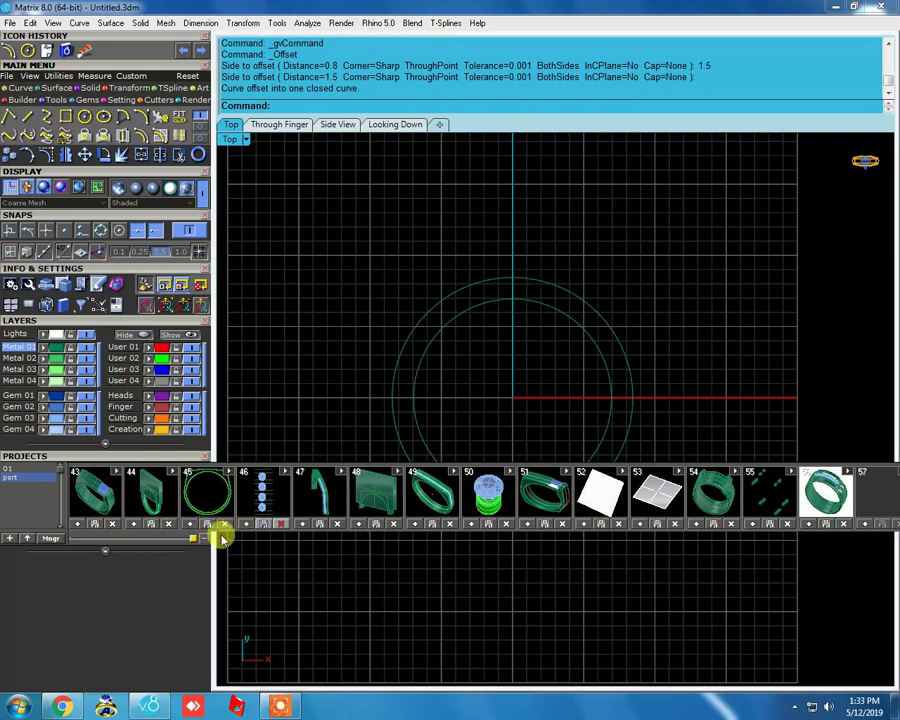
{"action": "left_click_drag", "start_coordinate": [196, 539], "coordinate": [62, 544]}
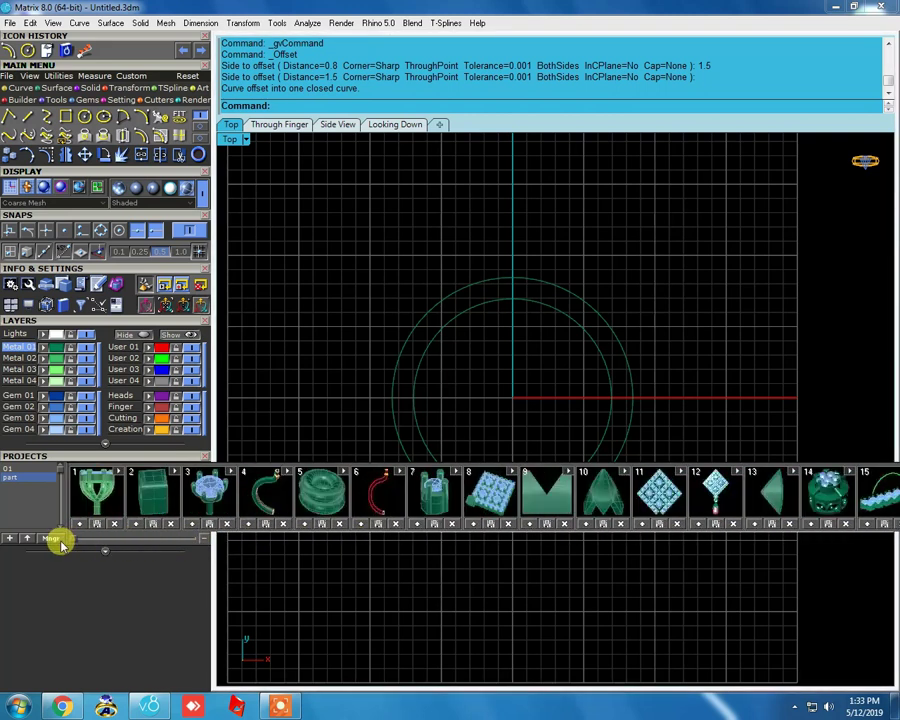
{"action": "left_click", "coordinate": [441, 497]}
{"action": "scroll", "coordinate": [532, 358], "scroll_direction": "up", "scroll_amount": 3}
{"action": "scroll", "coordinate": [515, 320], "scroll_direction": "up", "scroll_amount": 2}
{"action": "scroll", "coordinate": [508, 330], "scroll_direction": "up", "scroll_amount": 2}
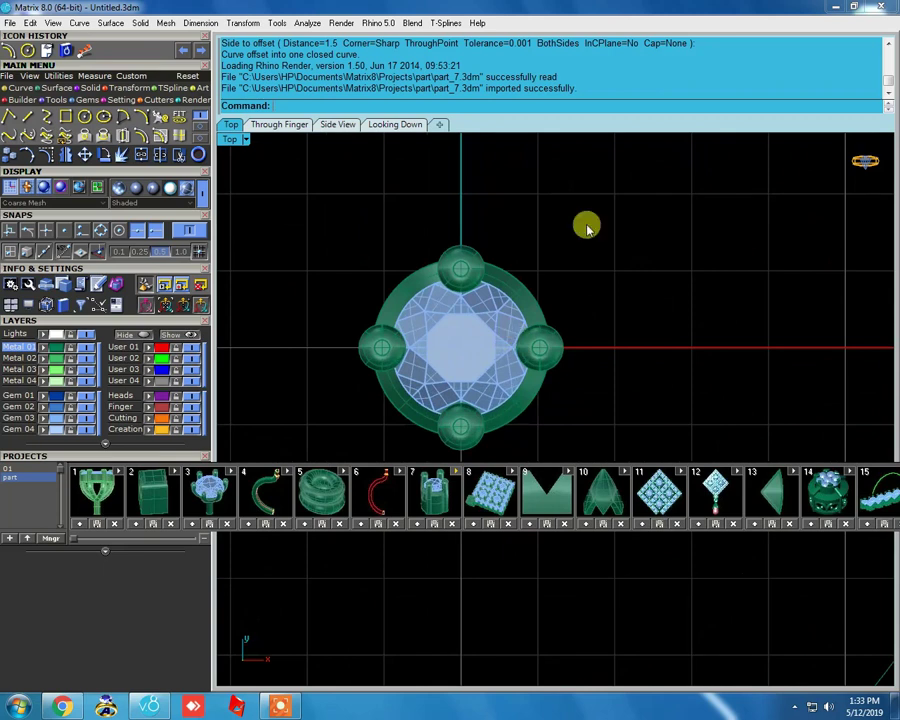
{"action": "left_click_drag", "start_coordinate": [586, 226], "coordinate": [516, 324]}
{"action": "key", "text": "Delete"}
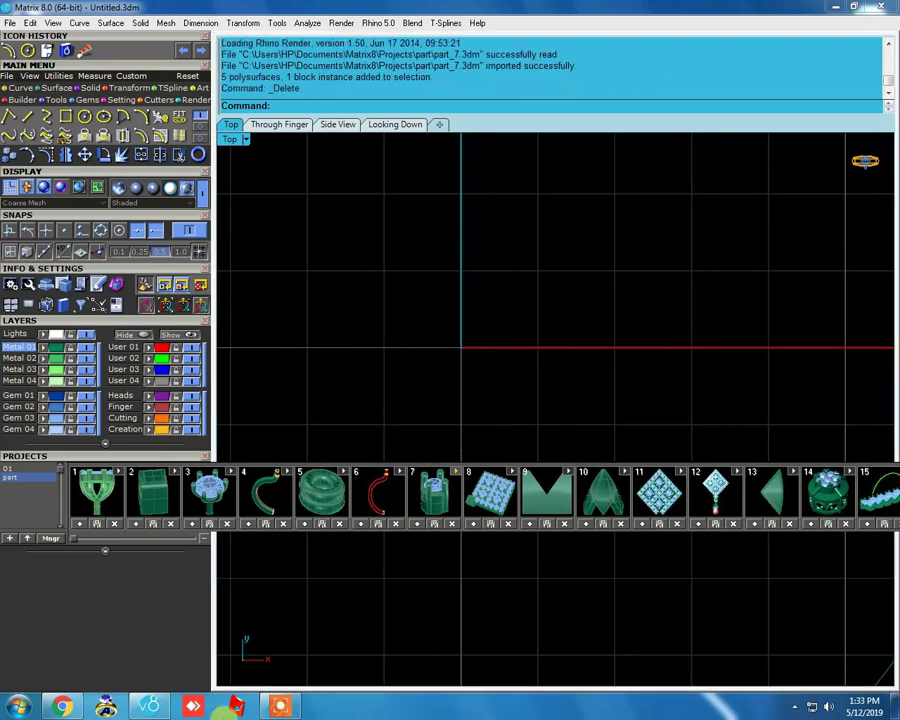
Load a 2.00 mm (0.030 ct) Round diamond at the origin from the Gem Loader
{"action": "scroll", "coordinate": [586, 380], "scroll_direction": "down", "scroll_amount": 3}
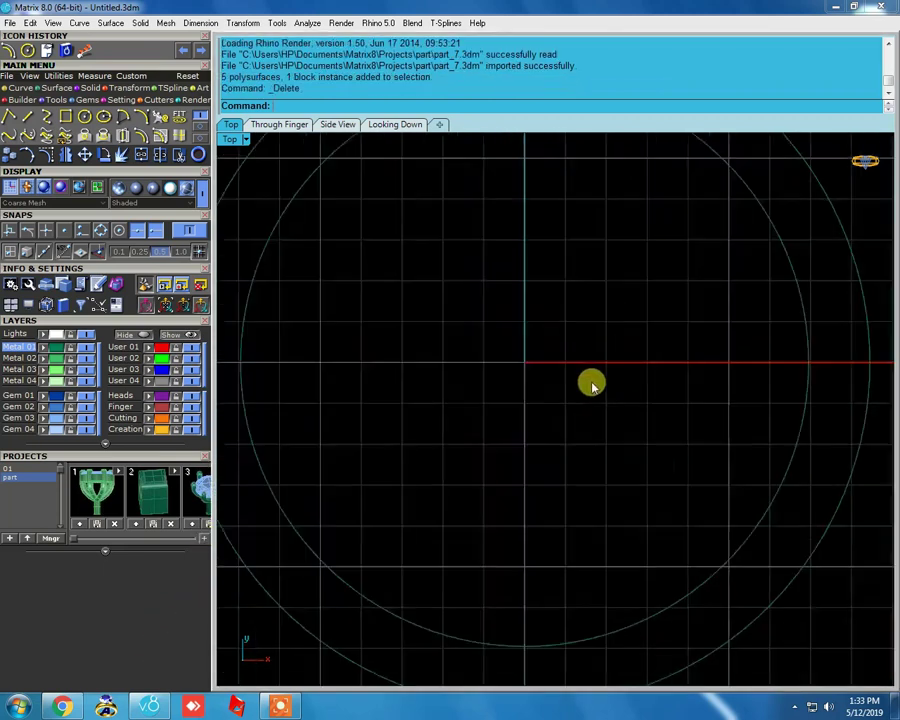
{"action": "scroll", "coordinate": [586, 380], "scroll_direction": "down", "scroll_amount": 2}
{"action": "left_click", "coordinate": [84, 99]}
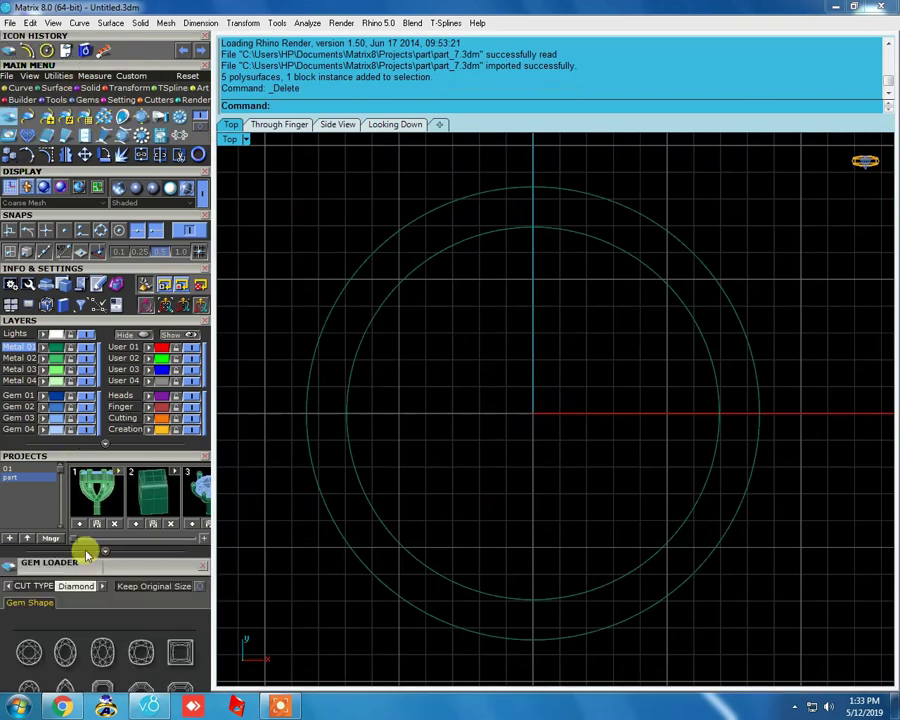
{"action": "scroll", "coordinate": [127, 568], "scroll_direction": "down", "scroll_amount": 3}
{"action": "left_click", "coordinate": [28, 396]}
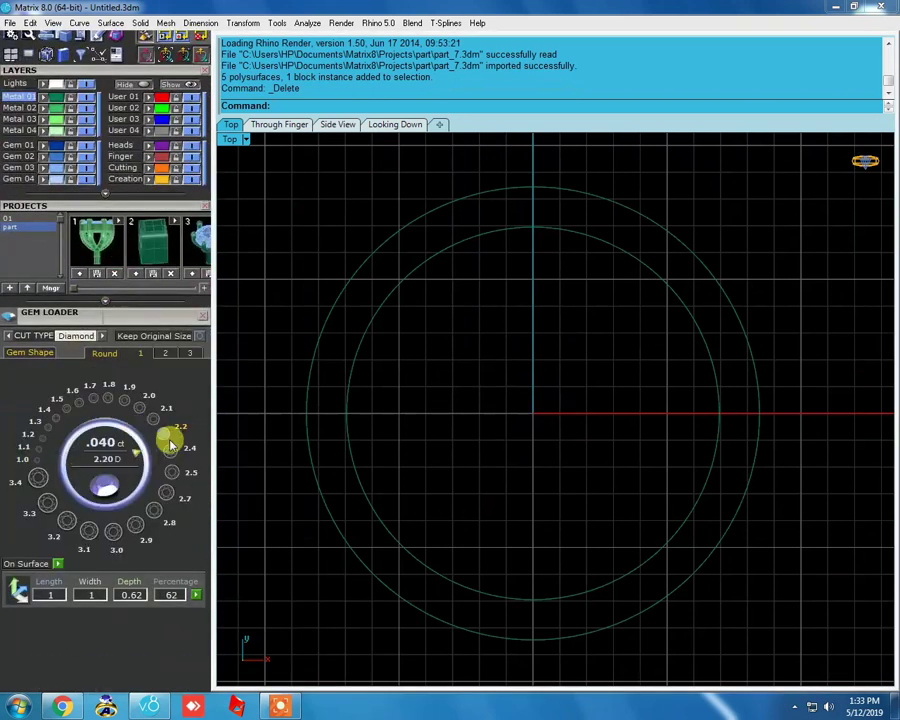
{"action": "left_click", "coordinate": [140, 406]}
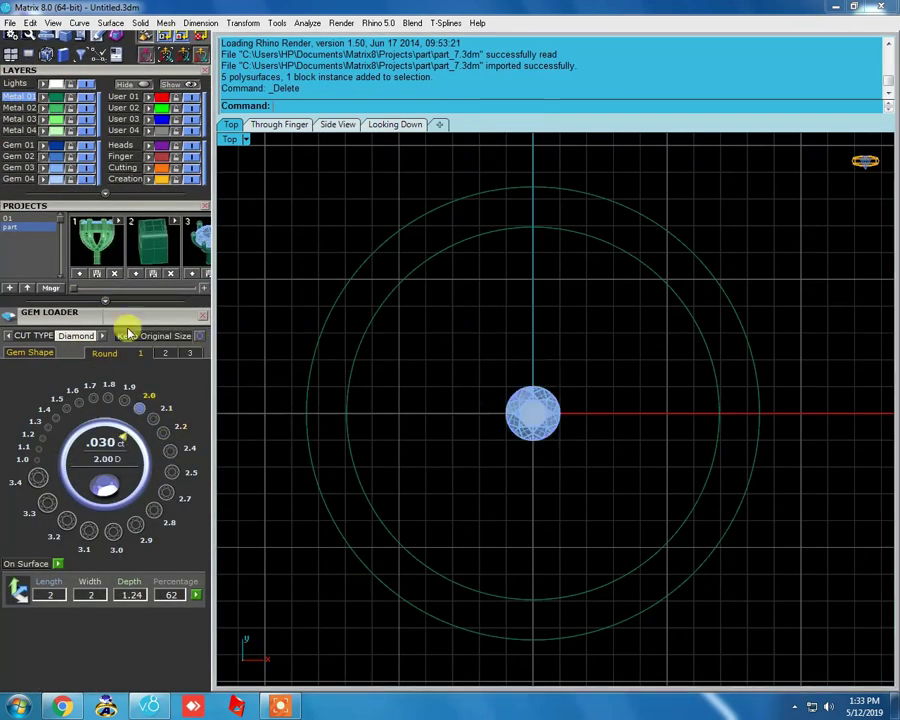
{"action": "scroll", "coordinate": [145, 357], "scroll_direction": "up", "scroll_amount": 3}
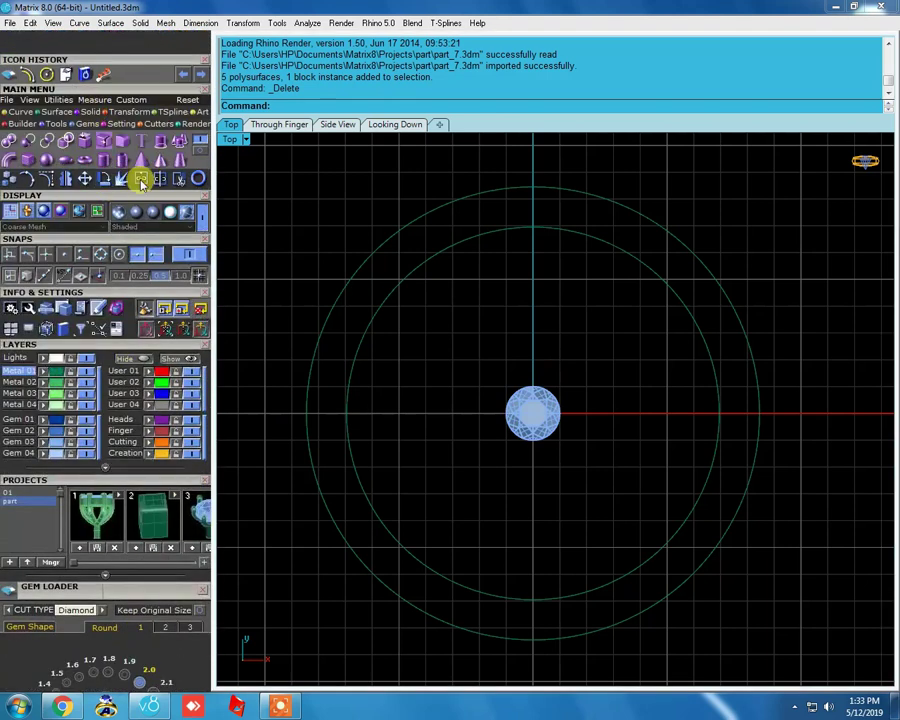
{"action": "left_click", "coordinate": [117, 160]}
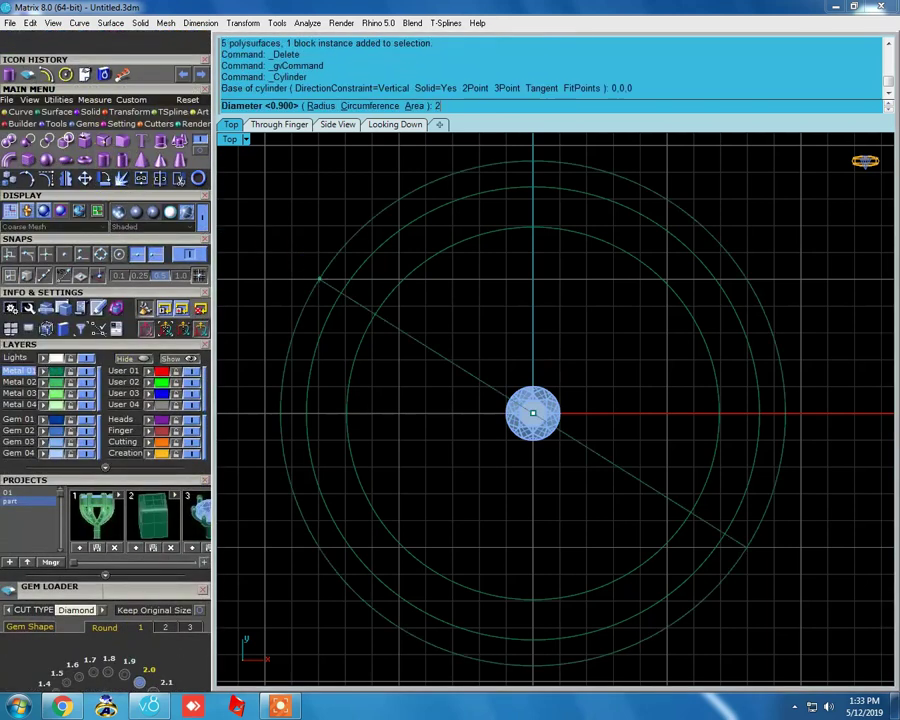
Create a 2.2-diameter cylinder seat extending one way to -1 below the gem
{"action": "type", "text": ".2"}
{"action": "key", "text": "Return"}
{"action": "type", "text": "front"}
{"action": "key", "text": "Return"}
{"action": "type", "text": "-1"}
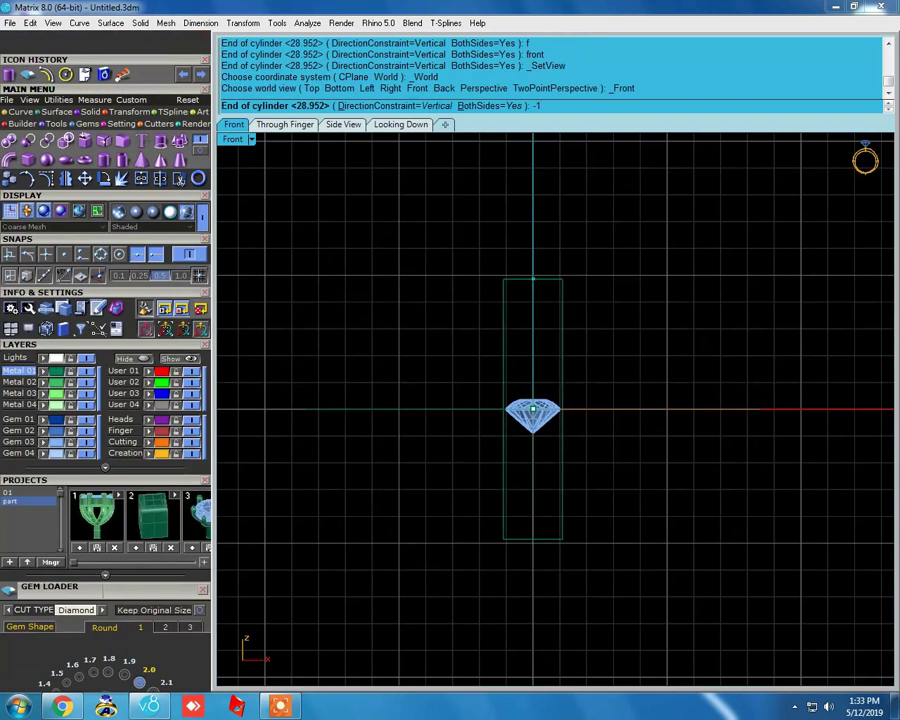
{"action": "left_click", "coordinate": [480, 105]}
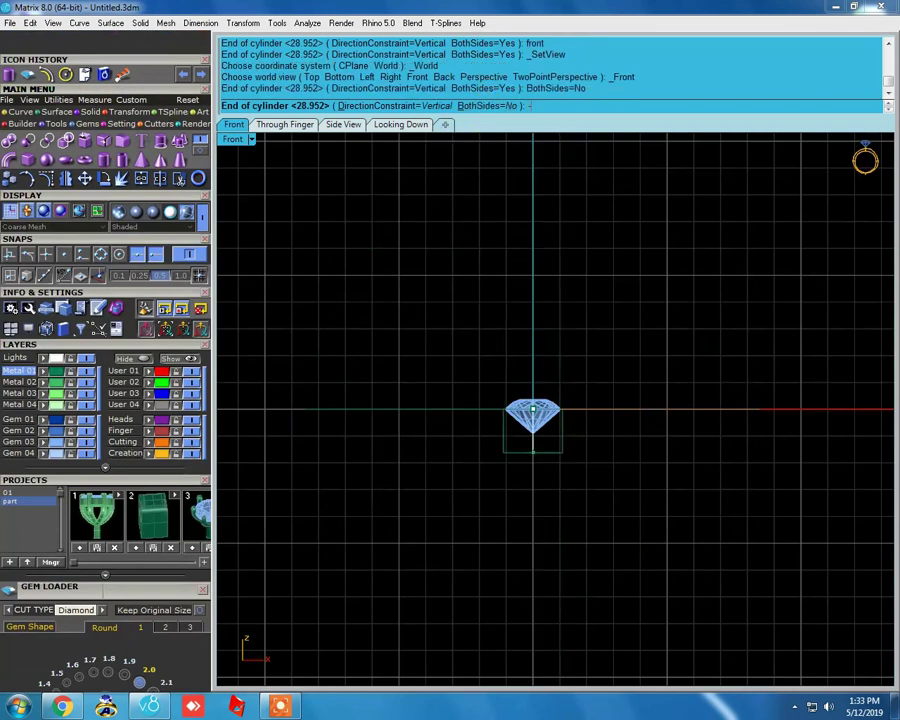
{"action": "key", "text": "Return"}
{"action": "type", "text": "t"}
{"action": "key", "text": "Return"}
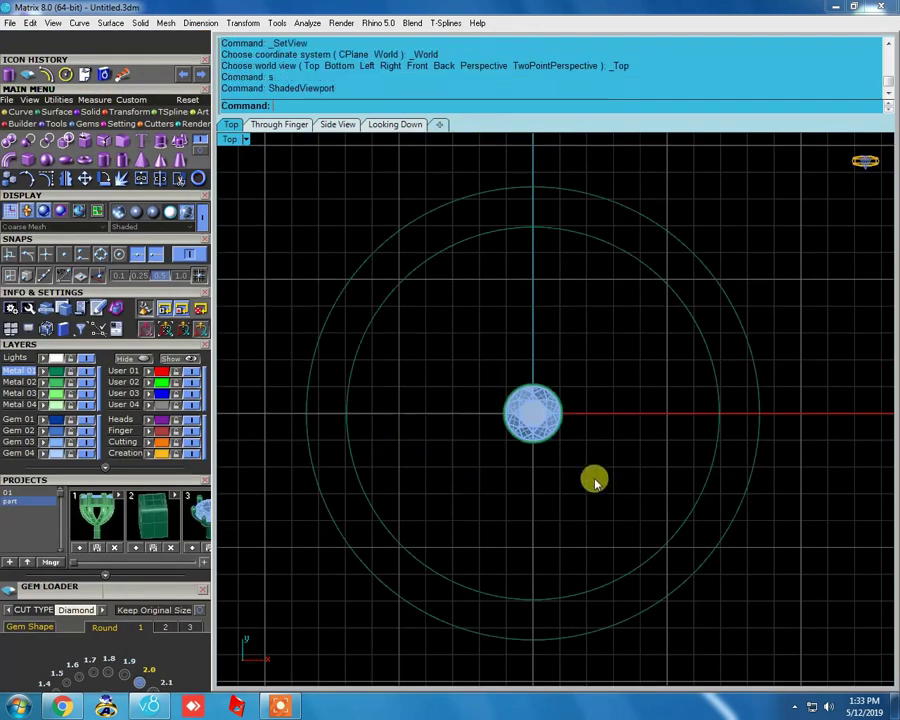
Move the round gem up 0.1 above its seat
{"action": "scroll", "coordinate": [490, 342], "scroll_direction": "up", "scroll_amount": 3}
{"action": "left_click", "coordinate": [454, 404]}
{"action": "type", "text": "m"}
{"action": "key", "text": "Return"}
{"action": "left_click", "coordinate": [491, 348]}
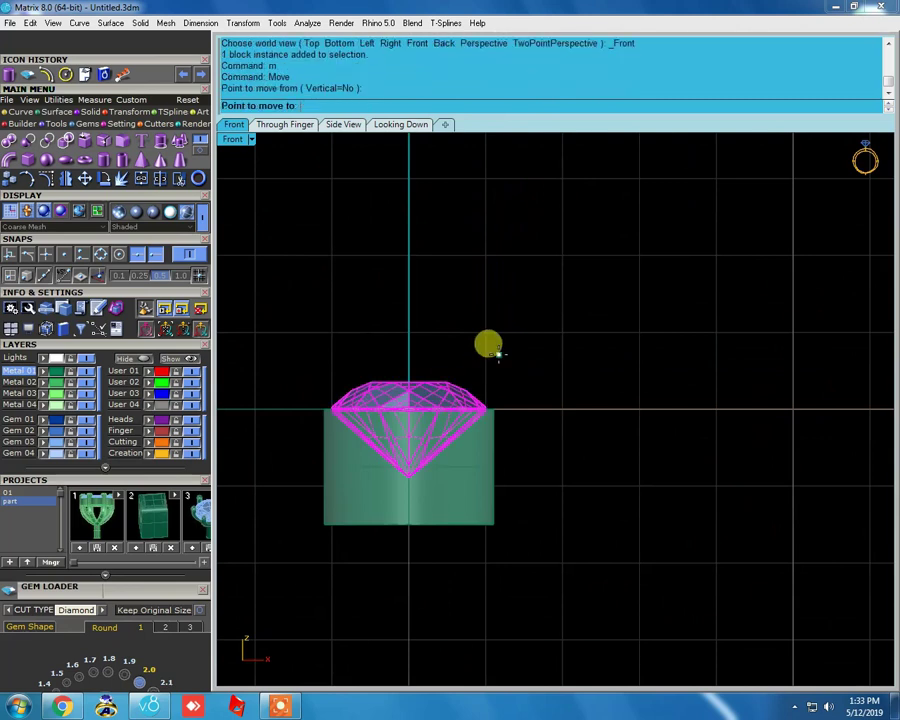
{"action": "key", "text": "Return"}
{"action": "left_click", "coordinate": [497, 259]}
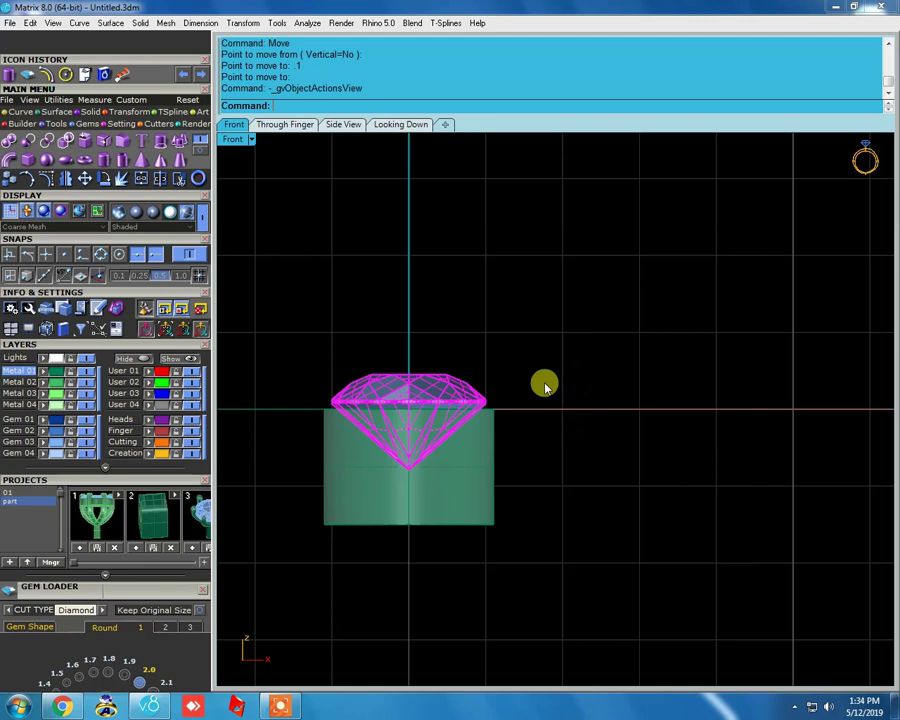
{"action": "key", "text": "F6"}
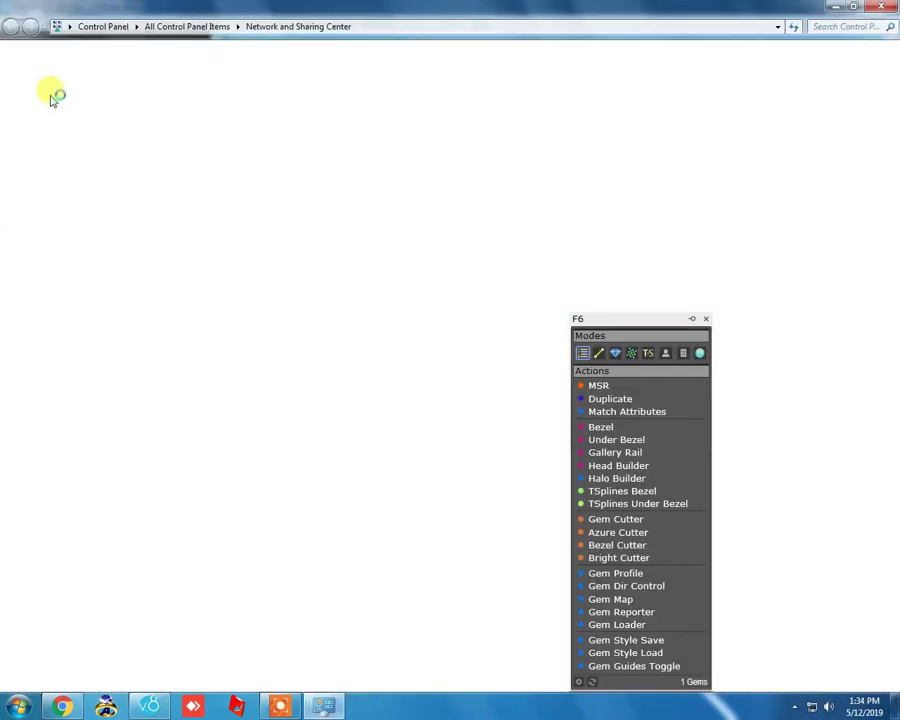
Disable Local Area Connection under the adapter settings, then minimize the network window
{"action": "left_click", "coordinate": [60, 97]}
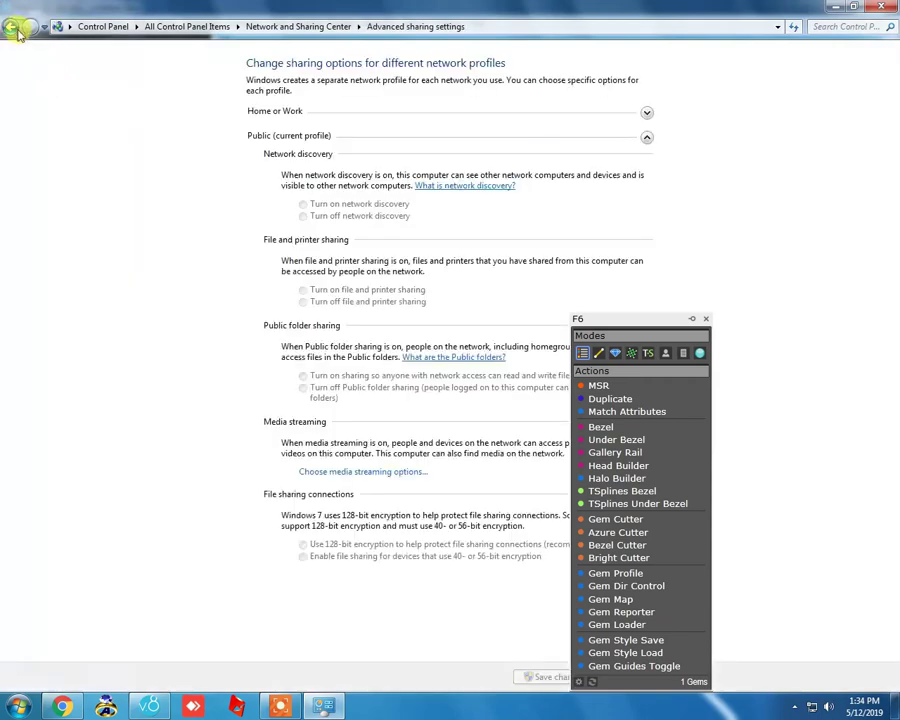
{"action": "left_click", "coordinate": [14, 28]}
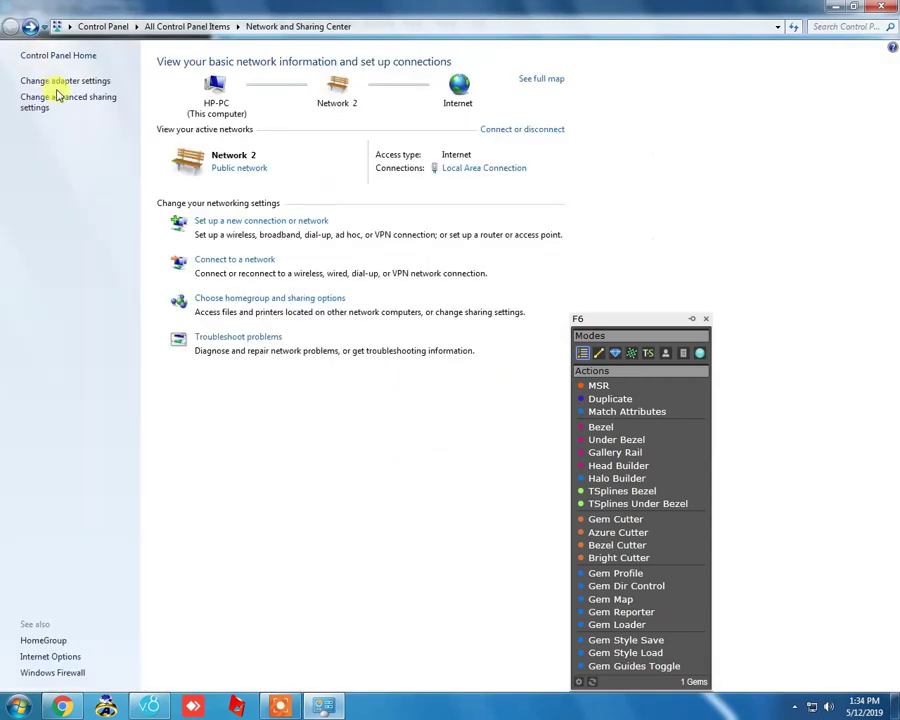
{"action": "left_click", "coordinate": [58, 82]}
{"action": "right_click", "coordinate": [58, 80]}
{"action": "left_click", "coordinate": [80, 88]}
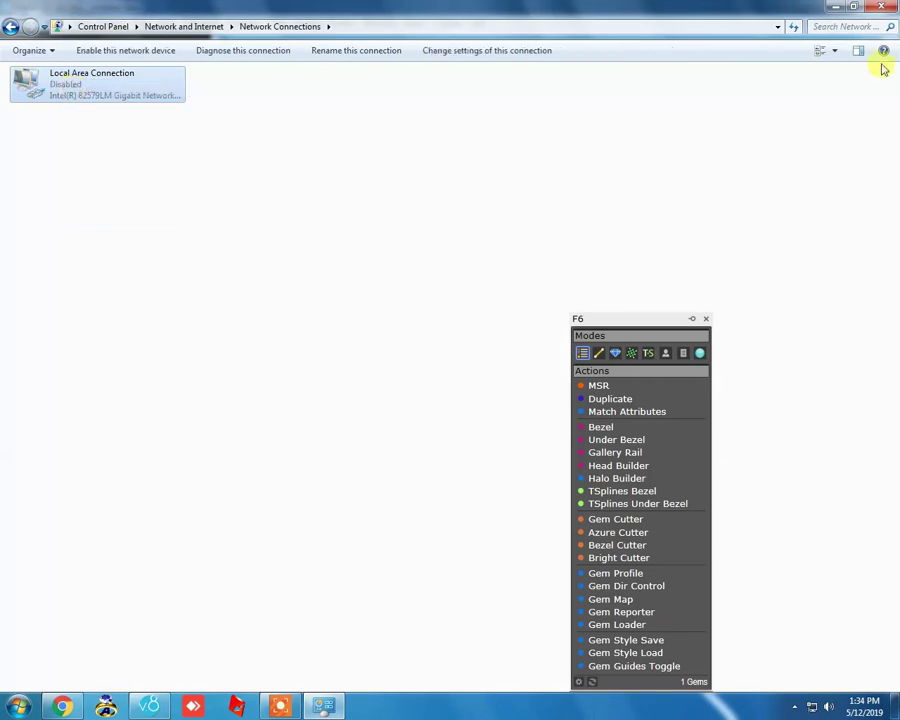
{"action": "left_click", "coordinate": [838, 8]}
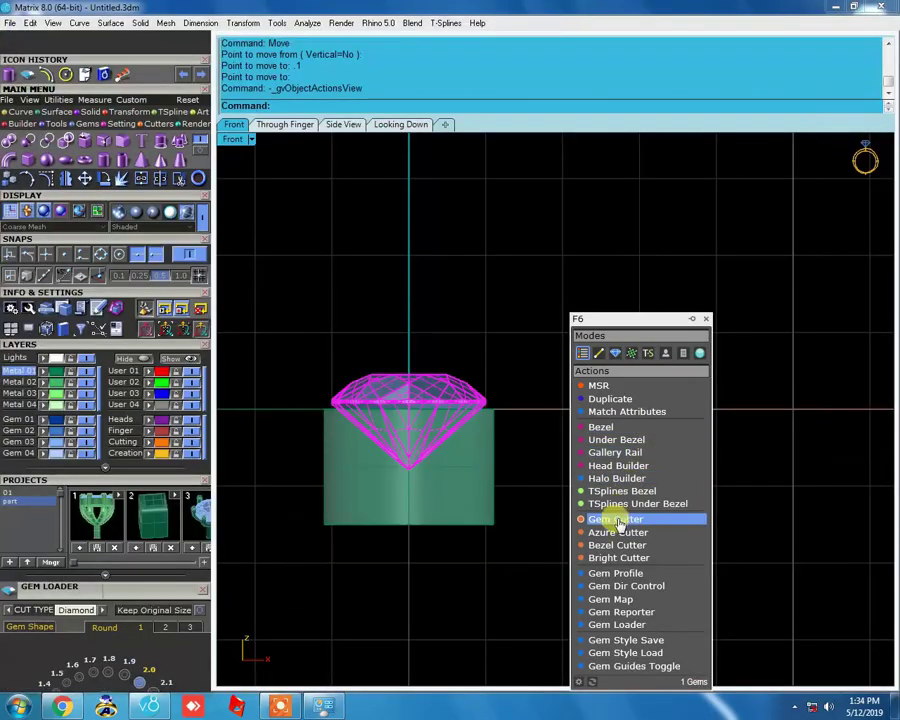
Make a gem cutter extending below the gem and Boolean-subtract it from the metal
{"action": "left_click", "coordinate": [615, 519]}
{"action": "left_click", "coordinate": [539, 466]}
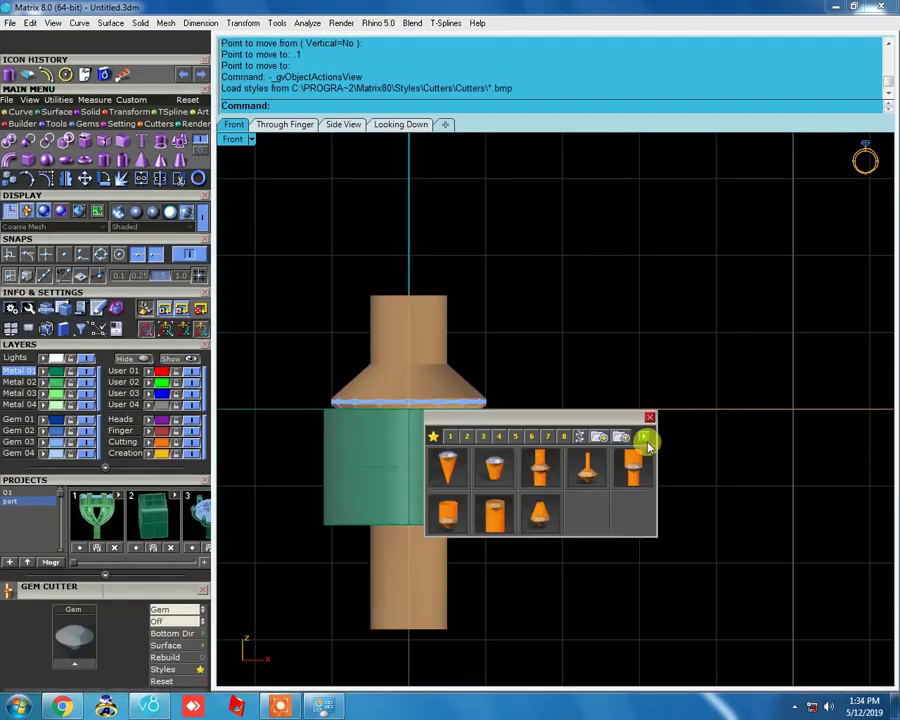
{"action": "right_click", "coordinate": [430, 445]}
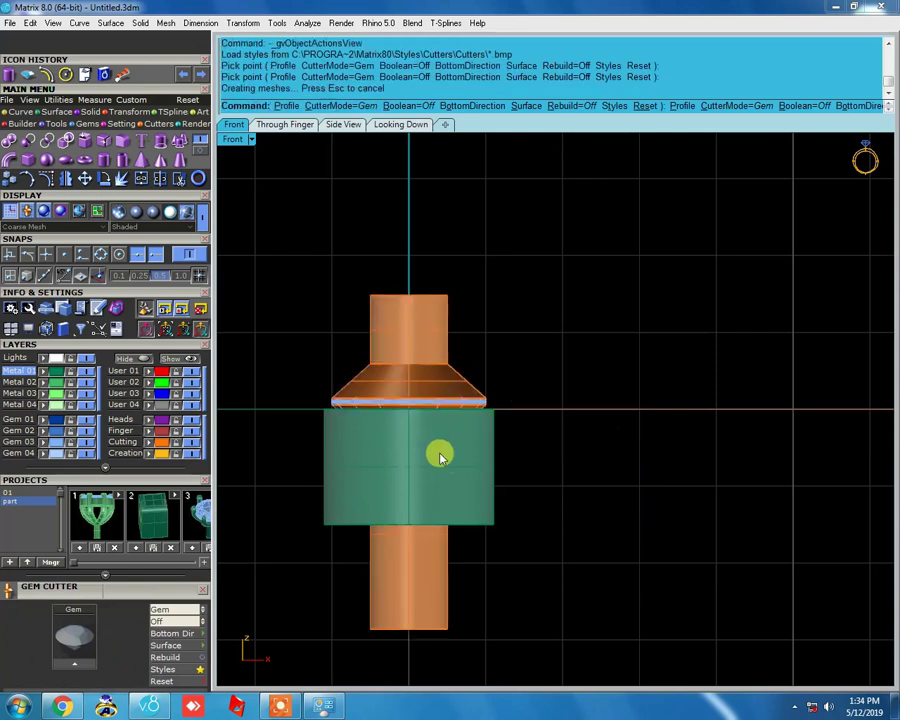
{"action": "type", "text": "csa"}
{"action": "key", "text": "Return"}
{"action": "right_click", "coordinate": [425, 358]}
Restore the hidden gem in Top view, leaving it at its original spot after a trial move
{"action": "key", "text": "ctrl+h"}
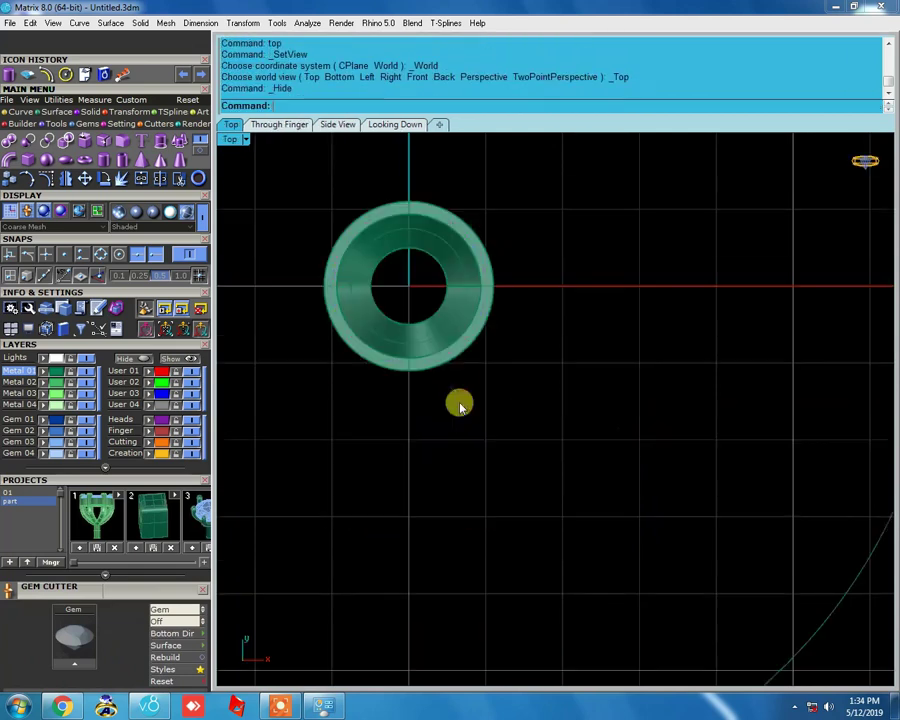
{"action": "key", "text": "ctrl+z"}
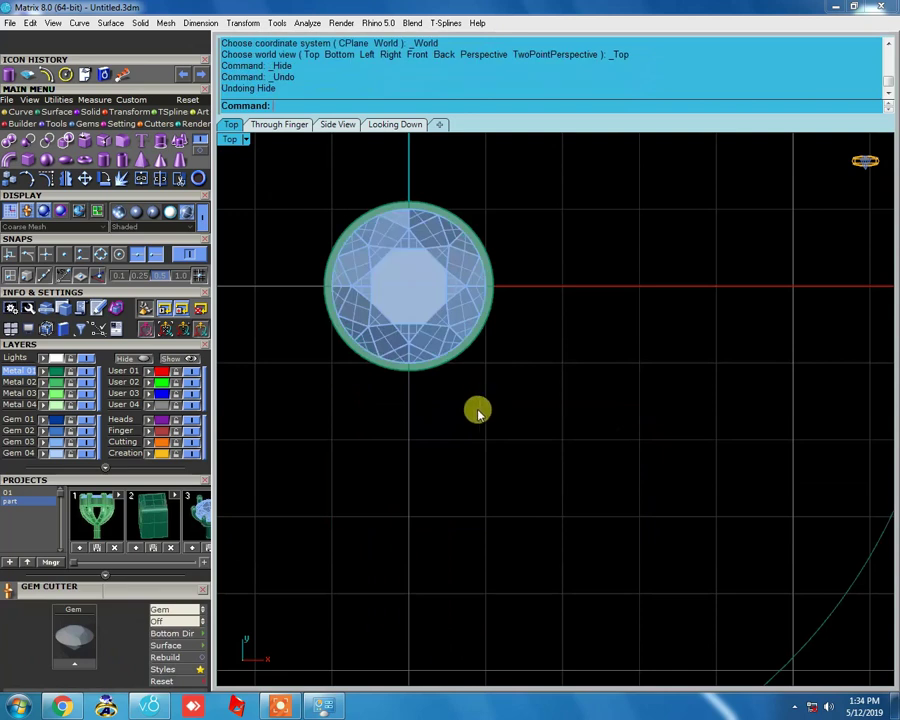
{"action": "scroll", "coordinate": [478, 413], "scroll_direction": "down", "scroll_amount": 3}
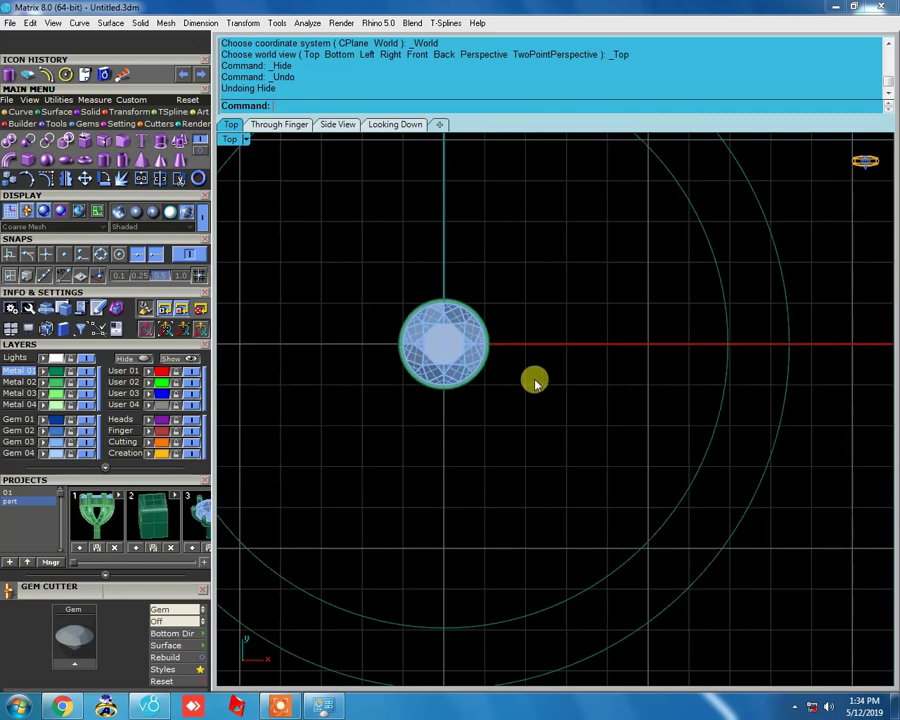
{"action": "right_click_drag", "start_coordinate": [494, 354], "coordinate": [468, 590]}
{"action": "scroll", "coordinate": [468, 590], "scroll_direction": "up", "scroll_amount": 2}
{"action": "scroll", "coordinate": [468, 590], "scroll_direction": "up", "scroll_amount": 2}
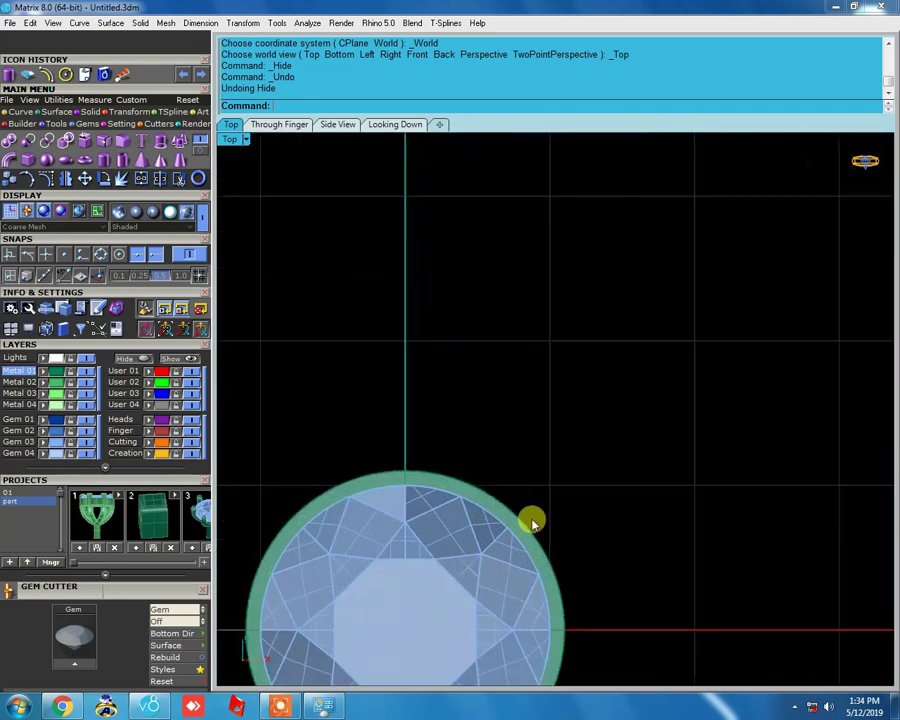
{"action": "left_click", "coordinate": [490, 526]}
{"action": "scroll", "coordinate": [490, 540], "scroll_direction": "down", "scroll_amount": 3}
{"action": "mouse_move", "coordinate": [490, 540]}
{"action": "left_mouse_down"}
{"action": "mouse_move", "coordinate": [491, 285]}
{"action": "mouse_move", "coordinate": [450, 474]}
{"action": "mouse_move", "coordinate": [447, 420]}
{"action": "left_mouse_up"}
{"action": "scroll", "coordinate": [450, 474], "scroll_direction": "up", "scroll_amount": 2}
{"action": "scroll", "coordinate": [447, 420], "scroll_direction": "up", "scroll_amount": 2}
{"action": "scroll", "coordinate": [447, 420], "scroll_direction": "up", "scroll_amount": 2}
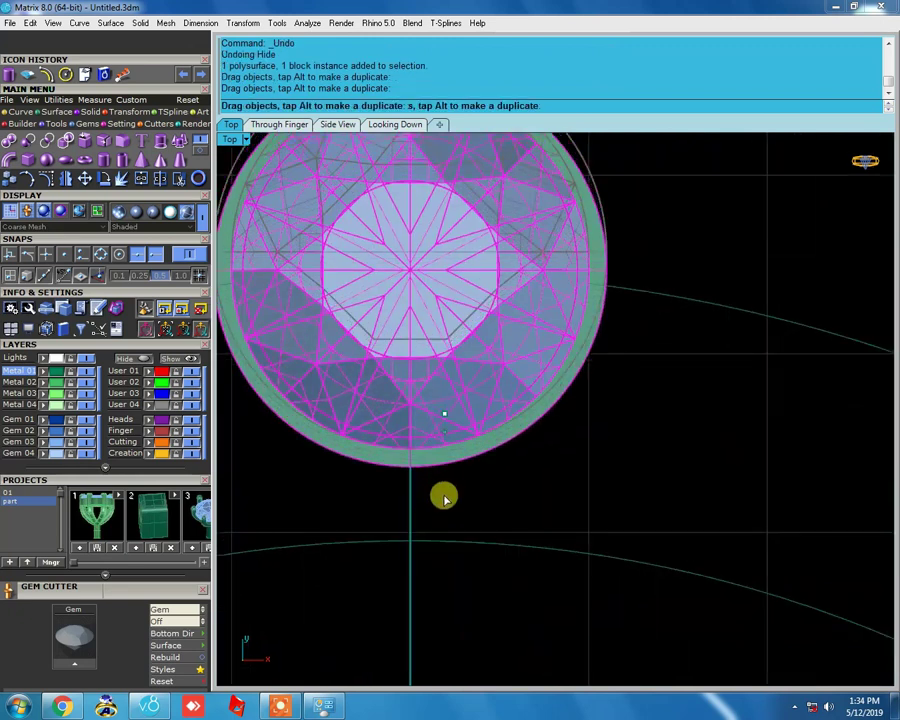
{"action": "scroll", "coordinate": [440, 486], "scroll_direction": "down", "scroll_amount": 1}
{"action": "left_click_drag", "start_coordinate": [447, 420], "coordinate": [446, 512]}
{"action": "scroll", "coordinate": [446, 512], "scroll_direction": "down", "scroll_amount": 3}
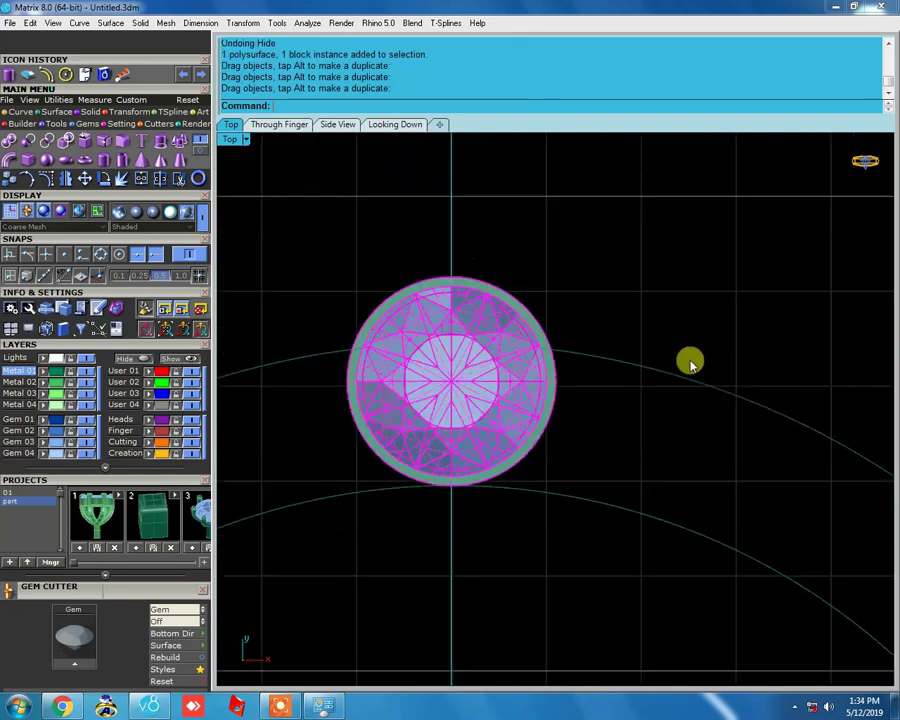
Delete the upper outer arc and window-select the lower arc curve
{"action": "left_click", "coordinate": [686, 358]}
{"action": "scroll", "coordinate": [634, 441], "scroll_direction": "up", "scroll_amount": 1}
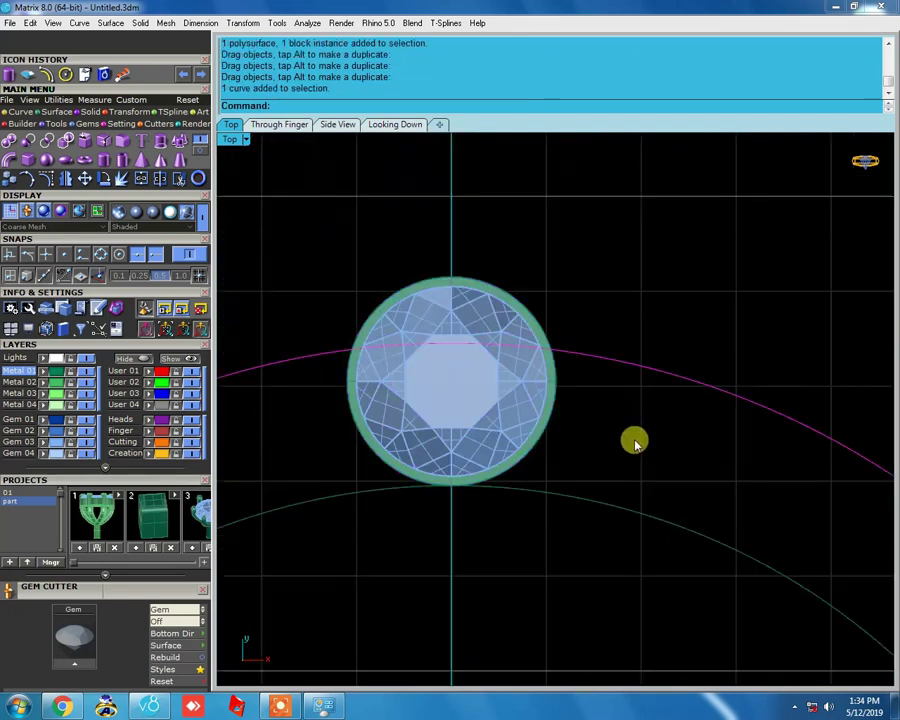
{"action": "key", "text": "Delete"}
{"action": "left_click_drag", "start_coordinate": [714, 520], "coordinate": [640, 590]}
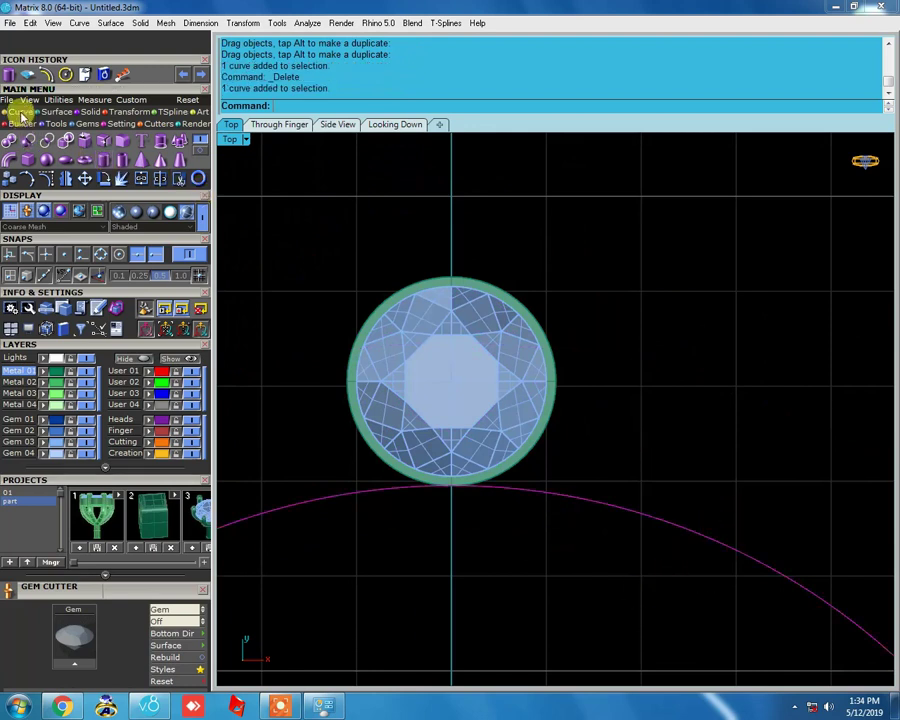
Offset the lower arc 2.2 on both sides into a closed band
{"action": "left_click", "coordinate": [21, 113]}
{"action": "left_click", "coordinate": [141, 159]}
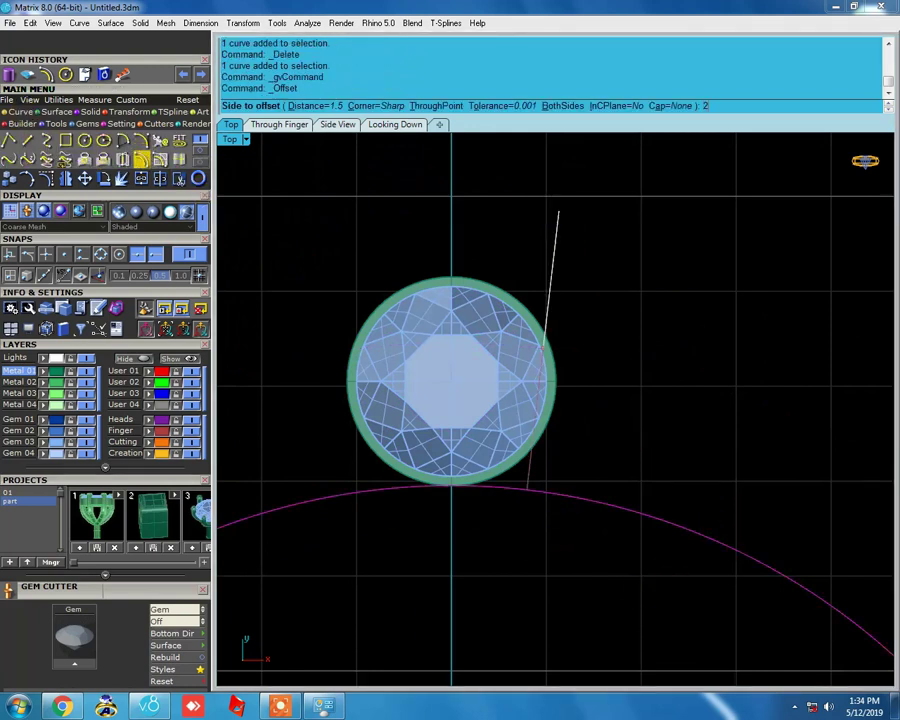
{"action": "type", "text": ".2"}
{"action": "key", "text": "Return"}
{"action": "left_click", "coordinate": [553, 204]}
{"action": "scroll", "coordinate": [558, 209], "scroll_direction": "up", "scroll_amount": 1}
{"action": "scroll", "coordinate": [470, 168], "scroll_direction": "down", "scroll_amount": 2}
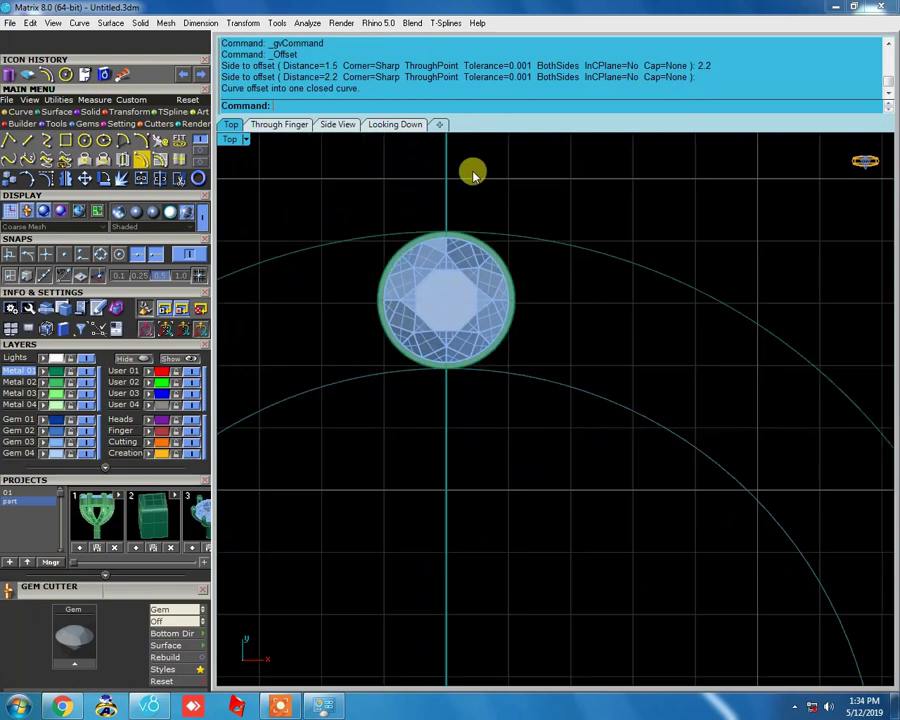
{"action": "scroll", "coordinate": [473, 172], "scroll_direction": "down", "scroll_amount": 1}
{"action": "scroll", "coordinate": [512, 250], "scroll_direction": "down", "scroll_amount": 1}
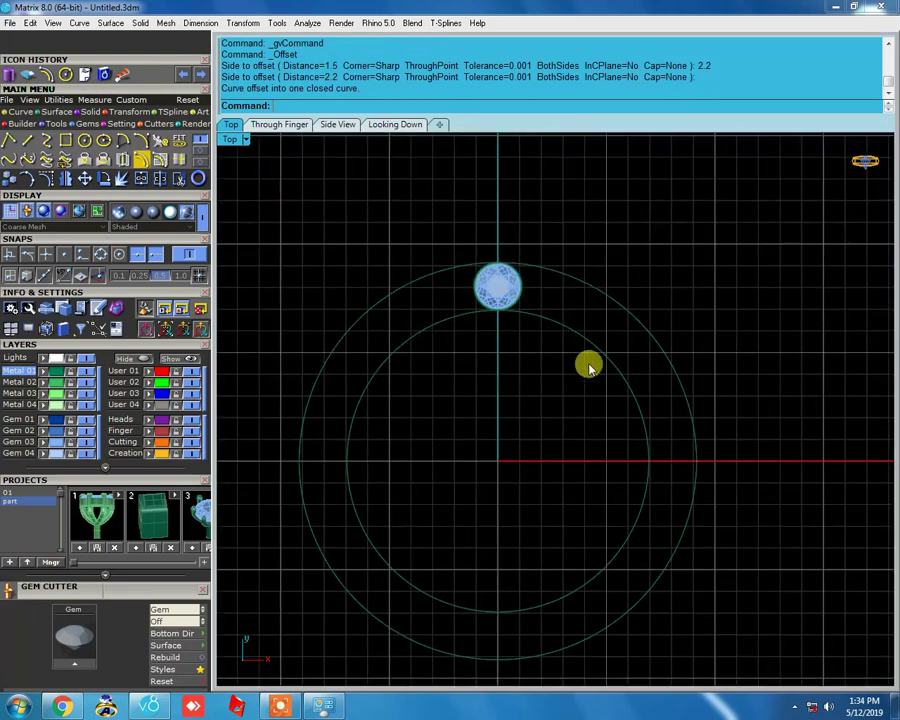
Polar-array the gem around 0,0,0 over the full 360 degrees
{"action": "left_click", "coordinate": [497, 286]}
{"action": "scroll", "coordinate": [502, 278], "scroll_direction": "up", "scroll_amount": 2}
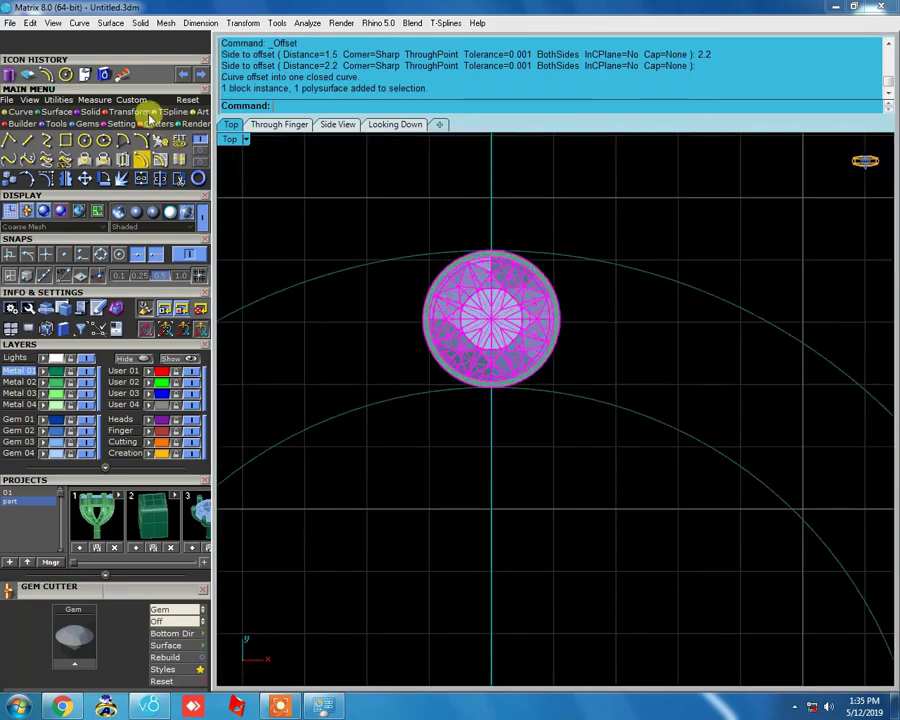
{"action": "left_click", "coordinate": [122, 112]}
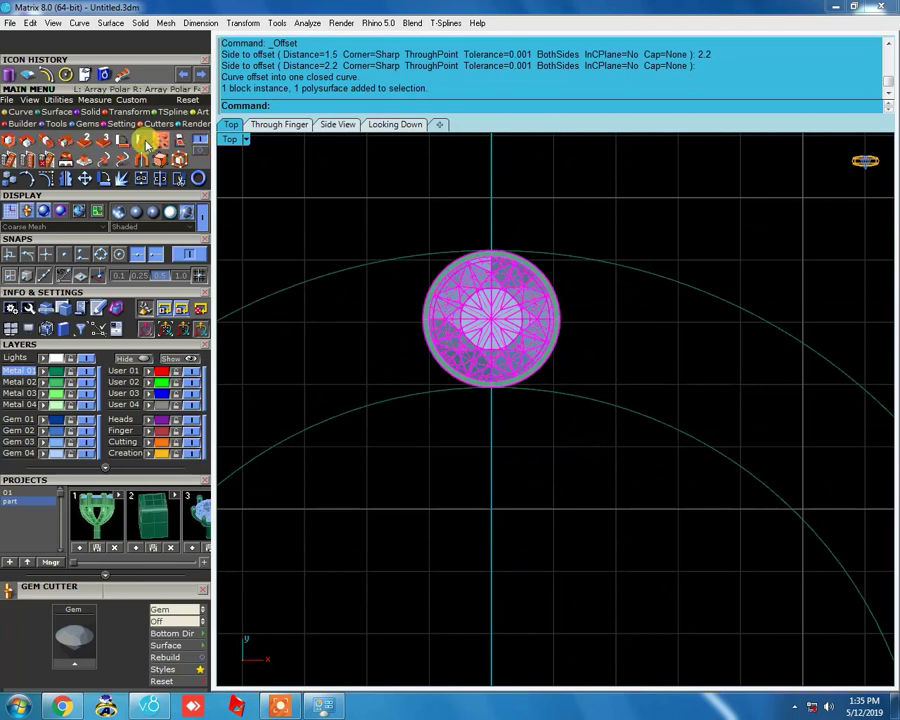
{"action": "left_click", "coordinate": [137, 144]}
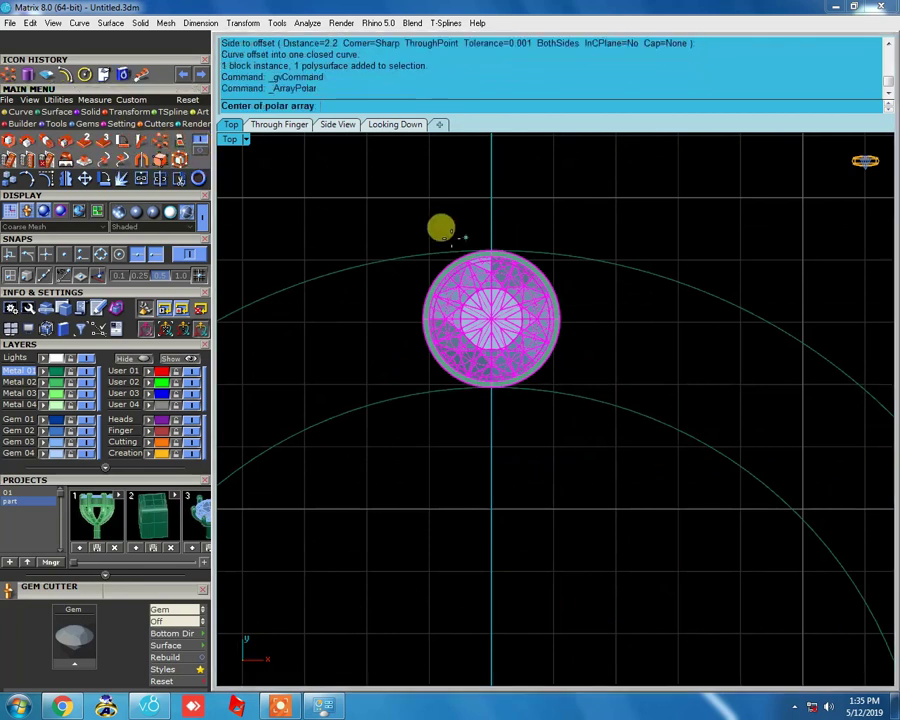
{"action": "left_click", "coordinate": [476, 248]}
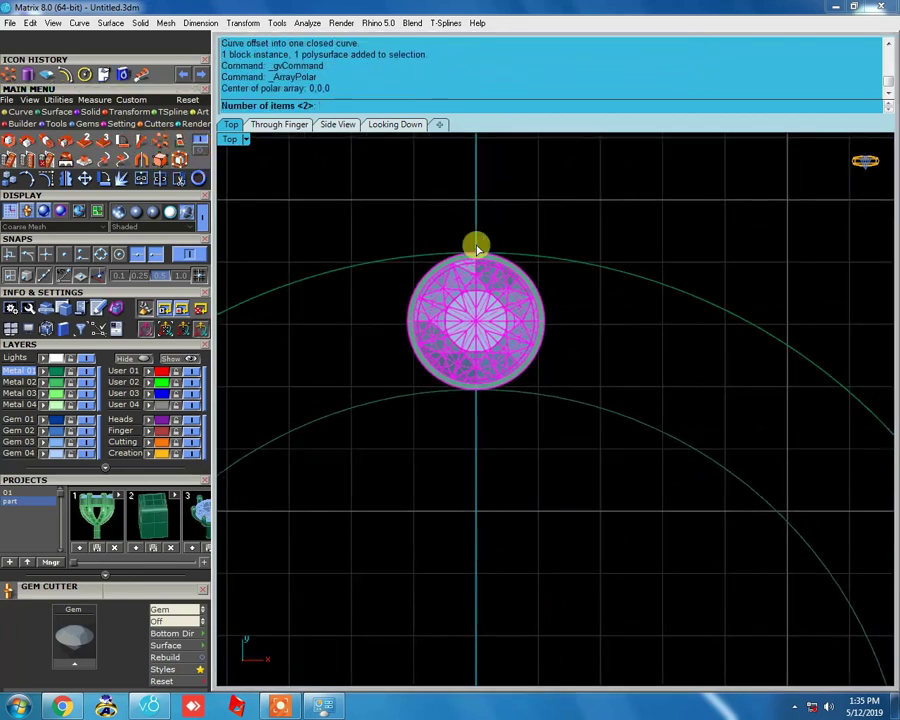
{"action": "type", "text": "30"}
{"action": "key", "text": "Return"}
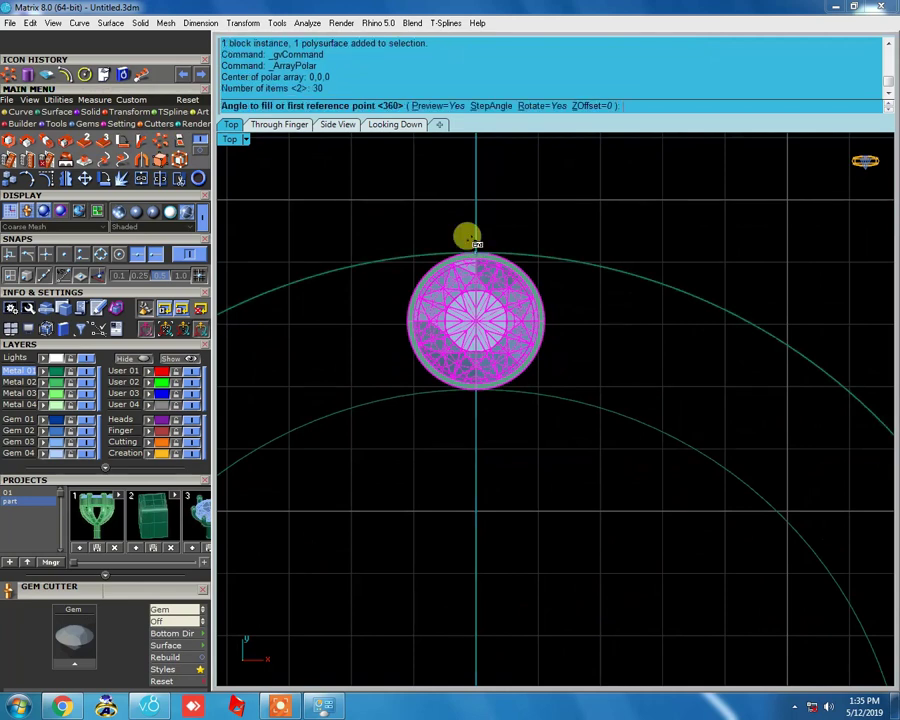
{"action": "key", "text": "Return"}
Adjust the array count through 25, 22 and 23, settling on 24 gems
{"action": "left_click", "coordinate": [403, 106]}
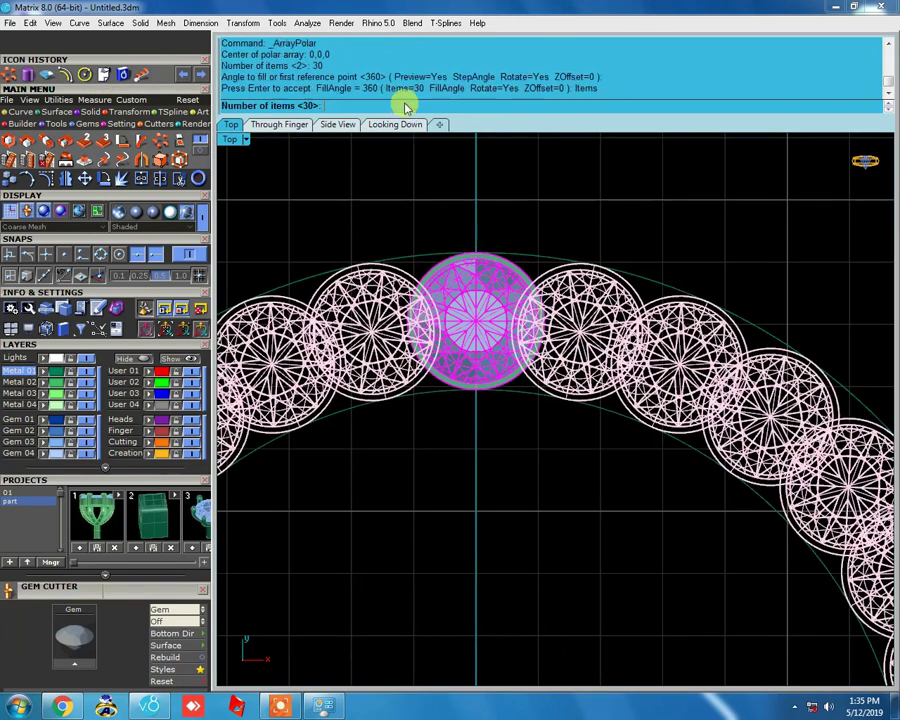
{"action": "type", "text": "25"}
{"action": "key", "text": "Return"}
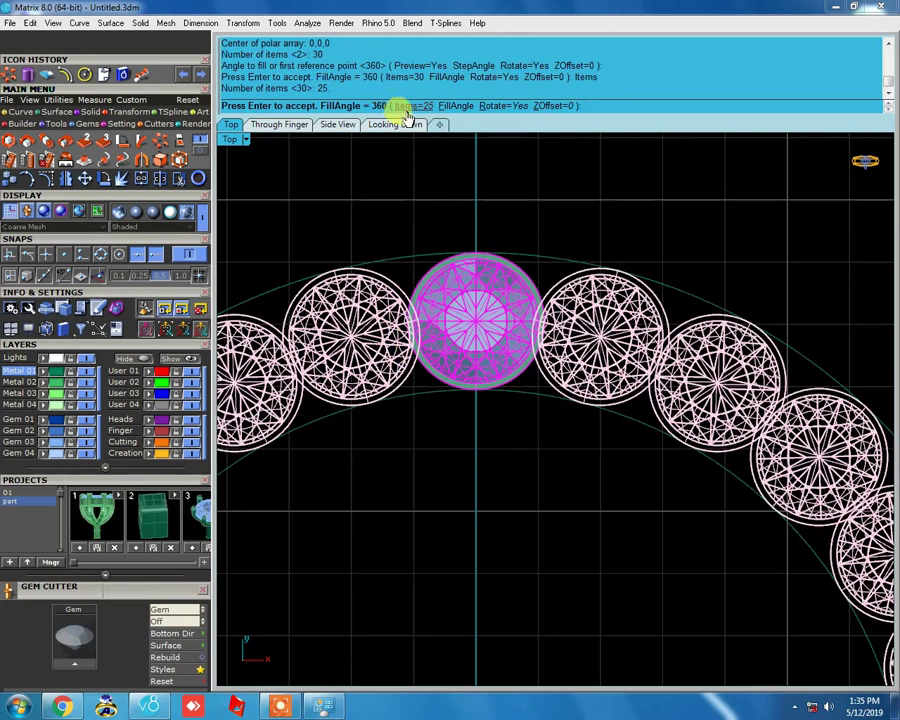
{"action": "left_click", "coordinate": [409, 108]}
{"action": "type", "text": "2"}
{"action": "key", "text": "Return"}
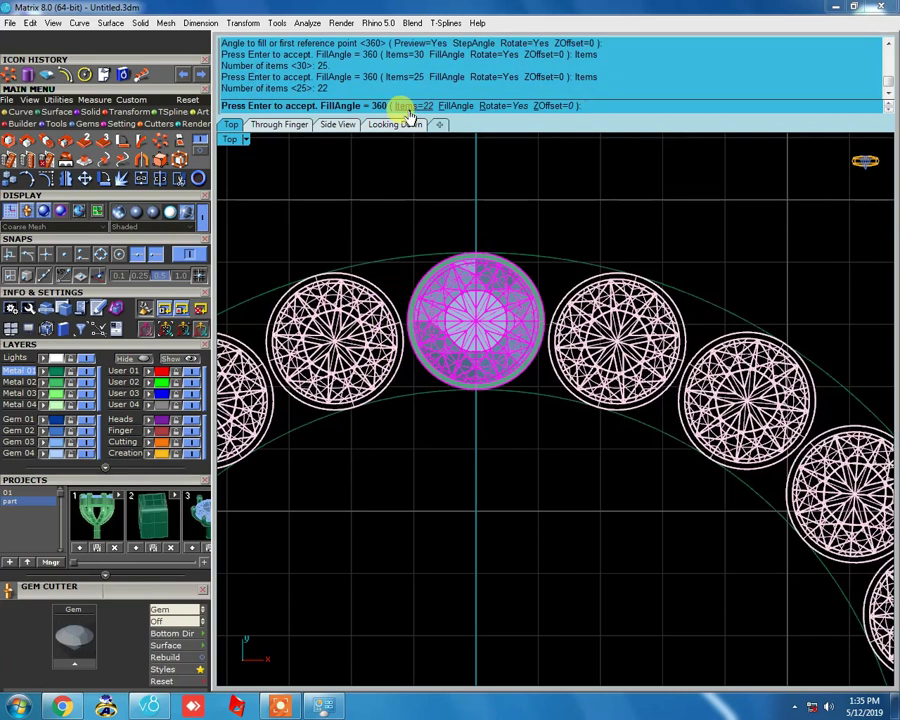
{"action": "left_click", "coordinate": [409, 108]}
{"action": "type", "text": "23"}
{"action": "key", "text": "Return"}
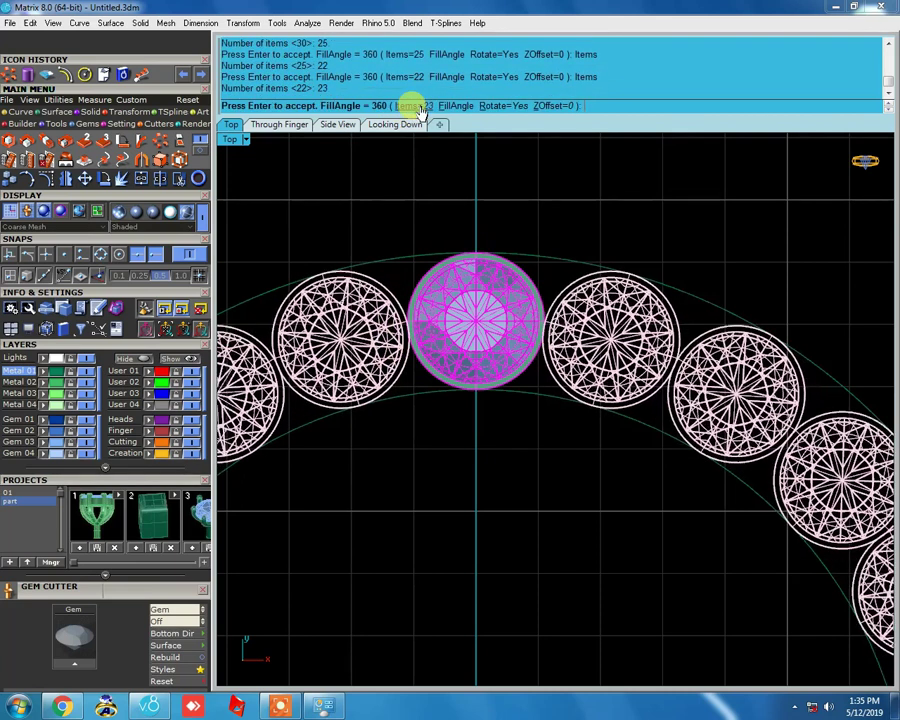
{"action": "left_click", "coordinate": [421, 108]}
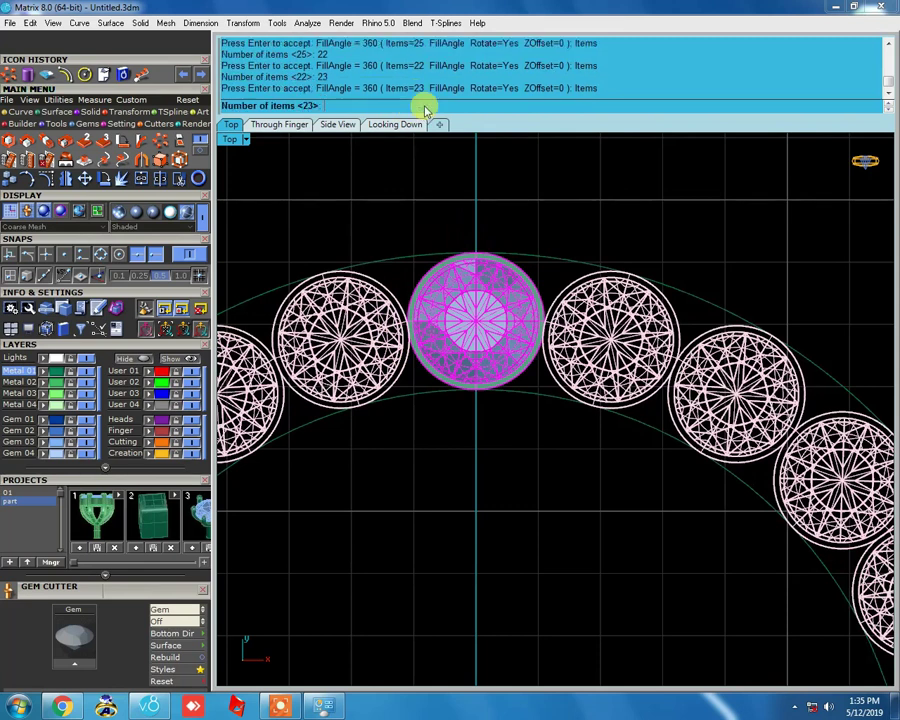
{"action": "type", "text": "24"}
{"action": "key", "text": "Return"}
{"action": "key", "text": "Return"}
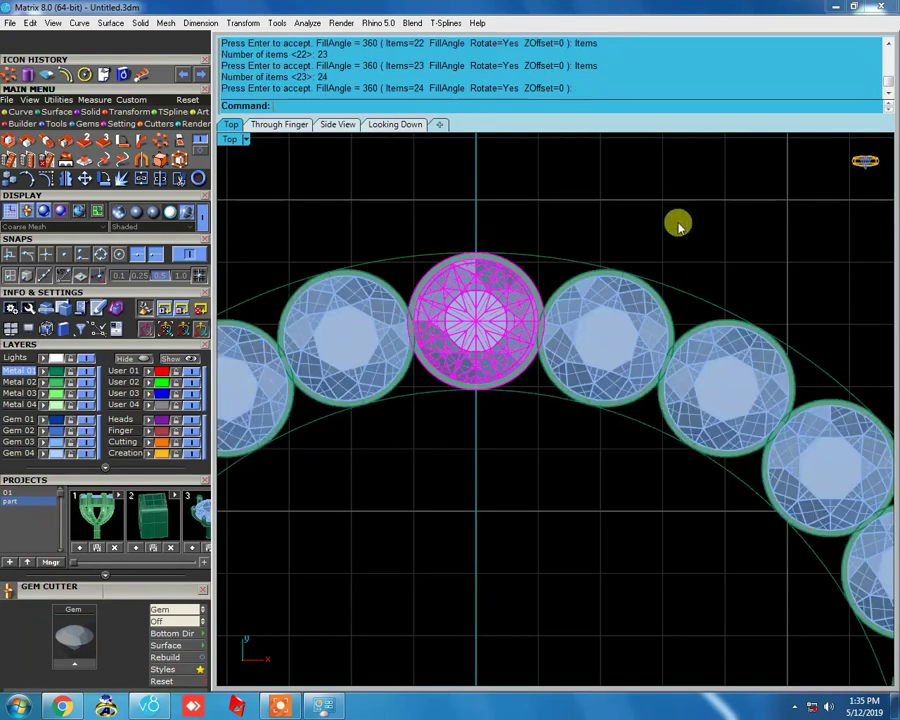
Window-select the entire ring of gems and curves
{"action": "scroll", "coordinate": [562, 316], "scroll_direction": "down", "scroll_amount": 3}
{"action": "scroll", "coordinate": [584, 382], "scroll_direction": "down", "scroll_amount": 2}
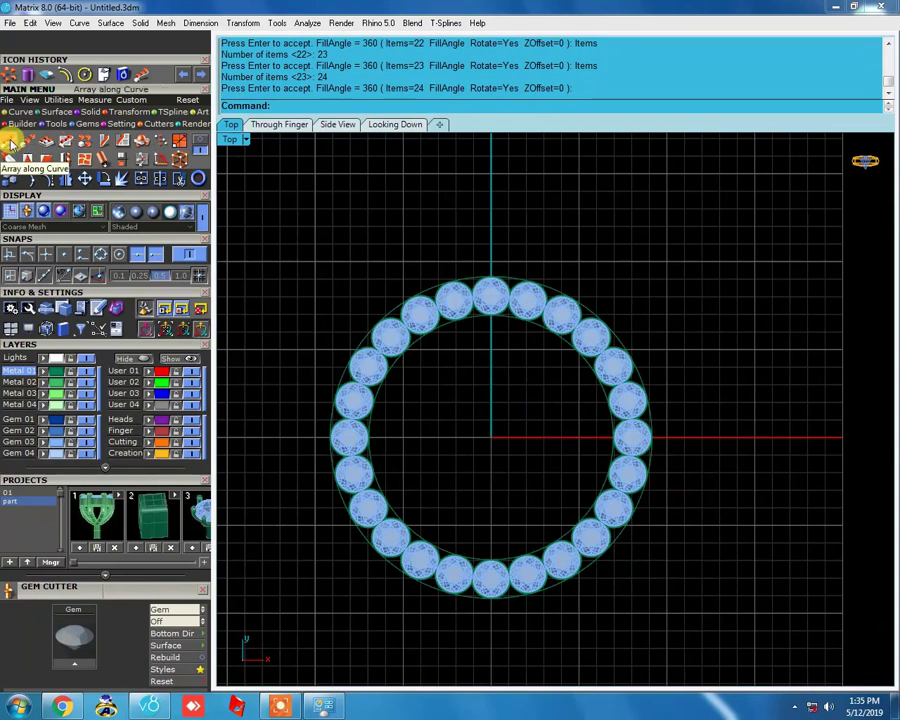
{"action": "scroll", "coordinate": [548, 394], "scroll_direction": "down", "scroll_amount": 2}
{"action": "scroll", "coordinate": [464, 372], "scroll_direction": "up", "scroll_amount": 2}
{"action": "scroll", "coordinate": [418, 360], "scroll_direction": "down", "scroll_amount": 1}
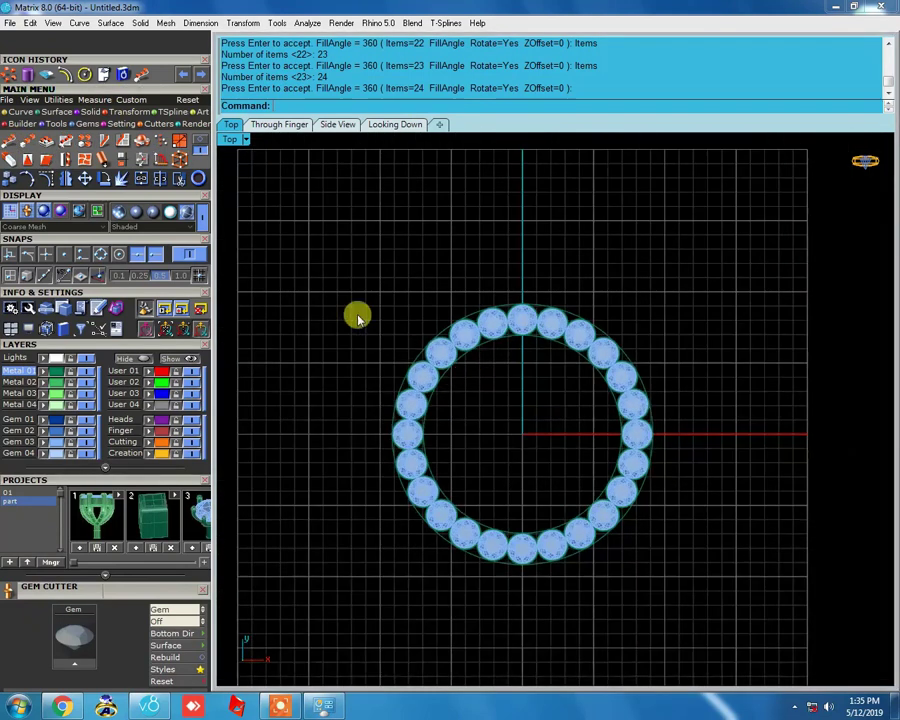
{"action": "mouse_move", "coordinate": [330, 240]}
{"action": "left_mouse_down"}
{"action": "mouse_move", "coordinate": [334, 260]}
{"action": "mouse_move", "coordinate": [740, 600]}
{"action": "left_mouse_up"}
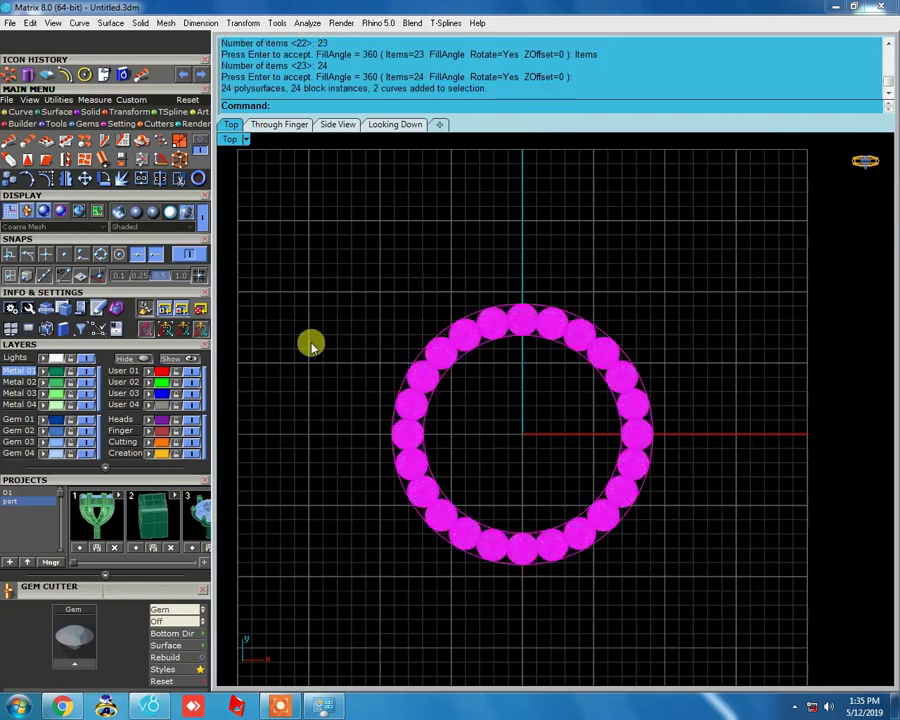
{"action": "left_click", "coordinate": [10, 177]}
Cancel the copy, then paste a duplicate of the top gem centred at the origin
{"action": "scroll", "coordinate": [763, 462], "scroll_direction": "down", "scroll_amount": 2}
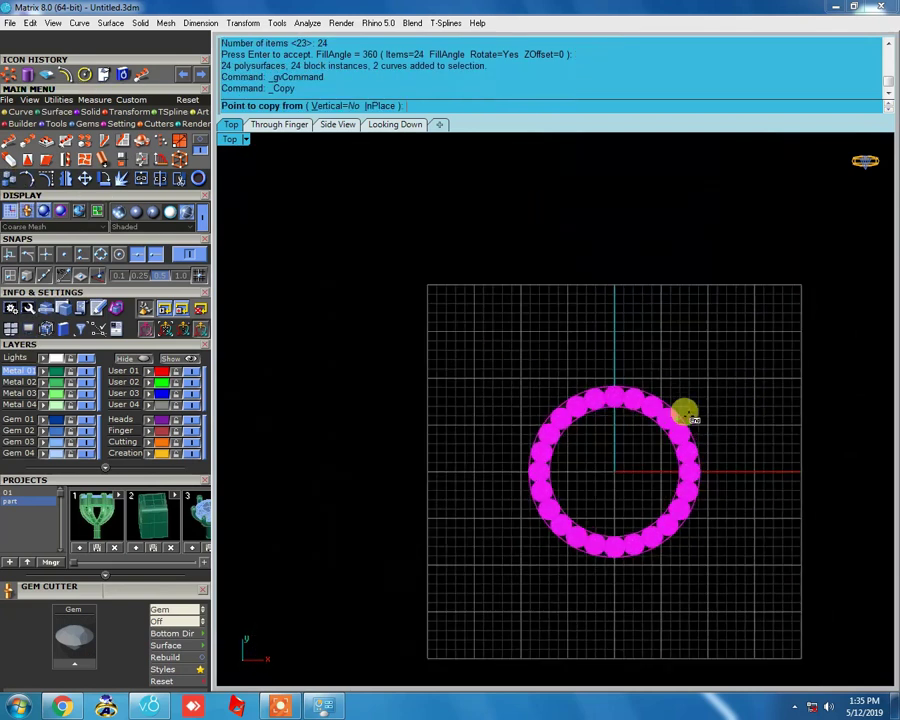
{"action": "key", "text": "Escape"}
{"action": "key", "text": "Escape"}
{"action": "scroll", "coordinate": [619, 380], "scroll_direction": "up", "scroll_amount": 3}
{"action": "scroll", "coordinate": [621, 386], "scroll_direction": "up", "scroll_amount": 3}
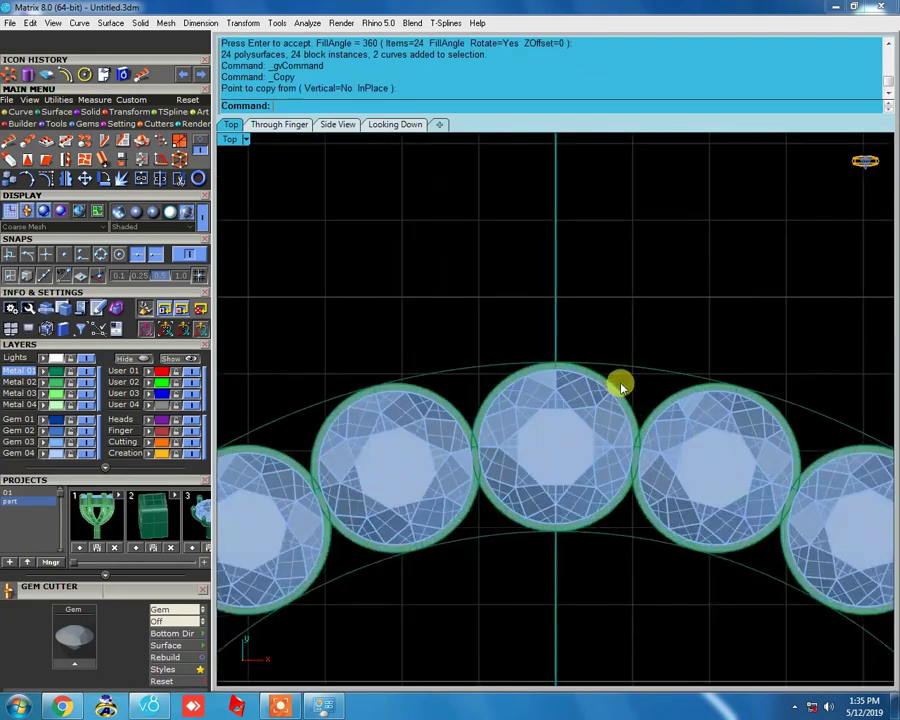
{"action": "left_click", "coordinate": [620, 386]}
{"action": "scroll", "coordinate": [599, 362], "scroll_direction": "down", "scroll_amount": 2}
{"action": "key", "text": "ctrl+c"}
{"action": "key", "text": "ctrl+v"}
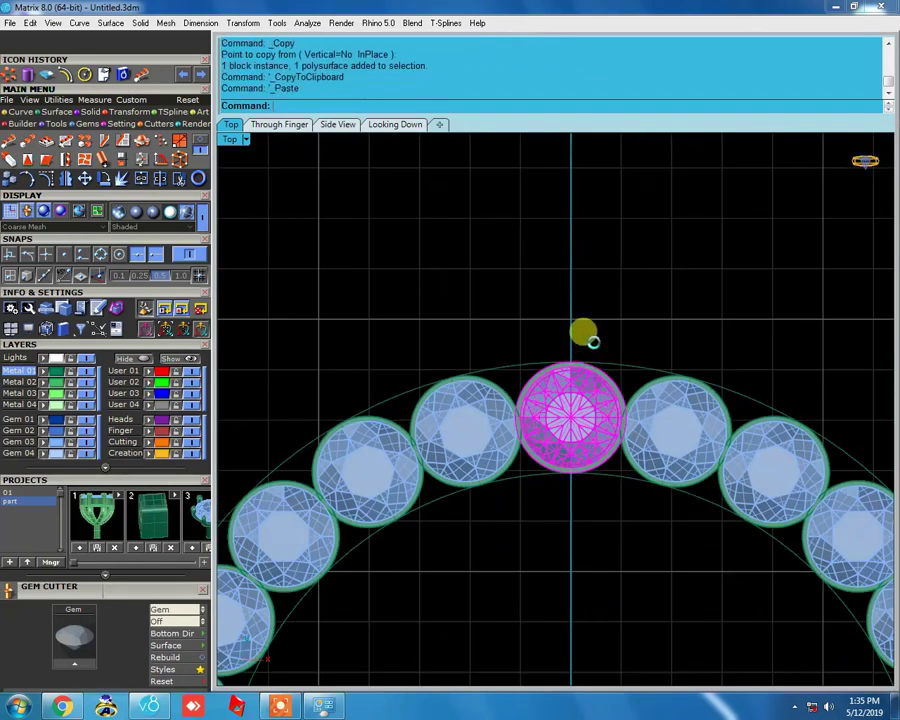
{"action": "key", "text": "F5"}
Select everything except the centre gem and drag the 24-gem ring to the upper left
{"action": "scroll", "coordinate": [566, 294], "scroll_direction": "down", "scroll_amount": 3}
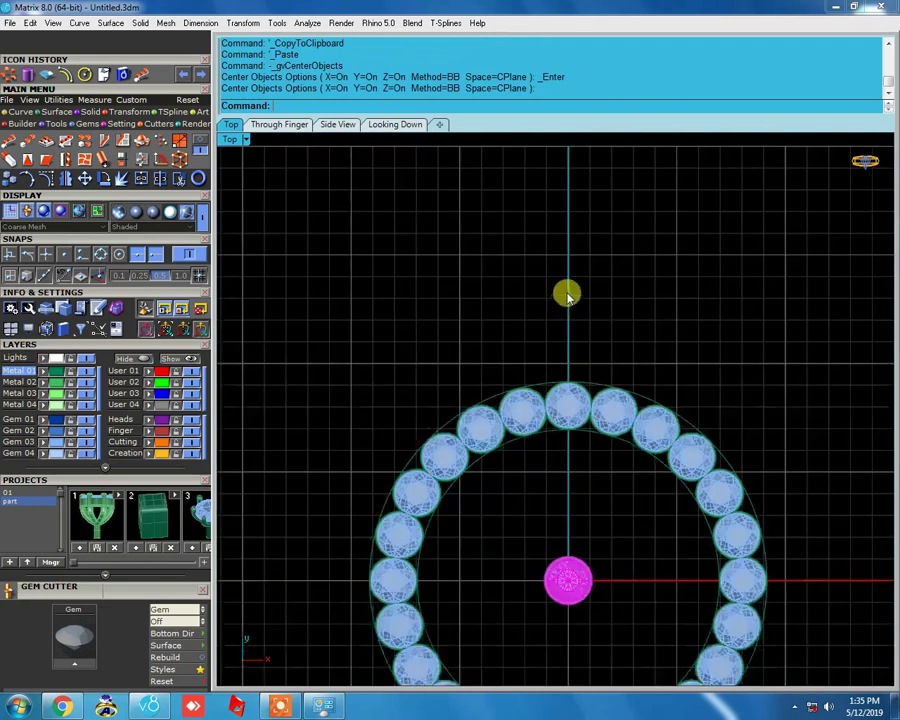
{"action": "scroll", "coordinate": [617, 390], "scroll_direction": "down", "scroll_amount": 1}
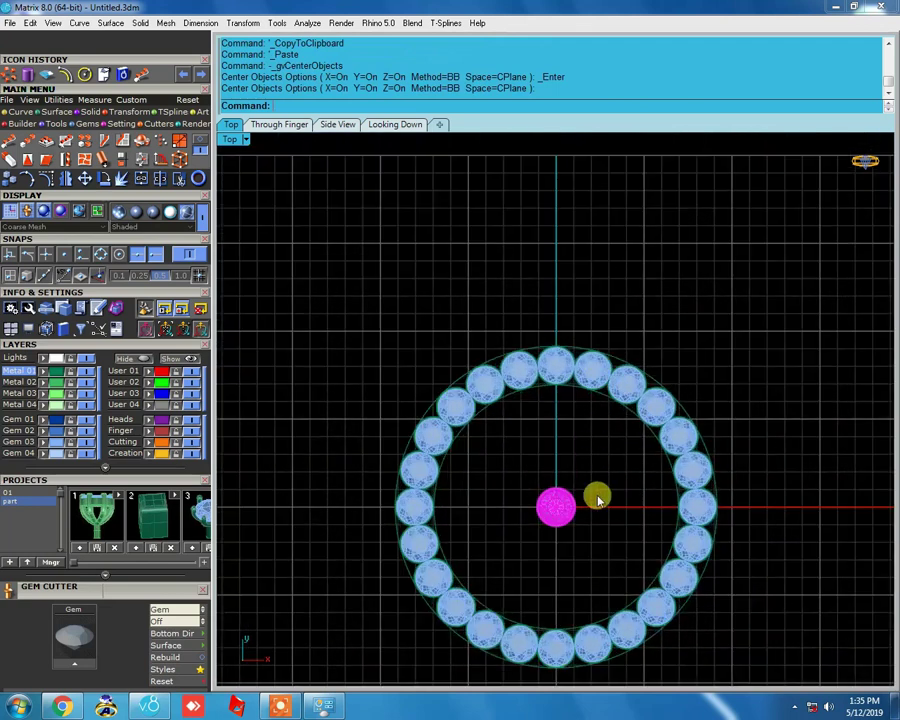
{"action": "key", "text": "ctrl+a"}
{"action": "left_click_drag", "start_coordinate": [606, 474], "coordinate": [548, 538], "text": "ctrl"}
{"action": "scroll", "coordinate": [550, 390], "scroll_direction": "down", "scroll_amount": 1}
{"action": "scroll", "coordinate": [551, 388], "scroll_direction": "down", "scroll_amount": 1}
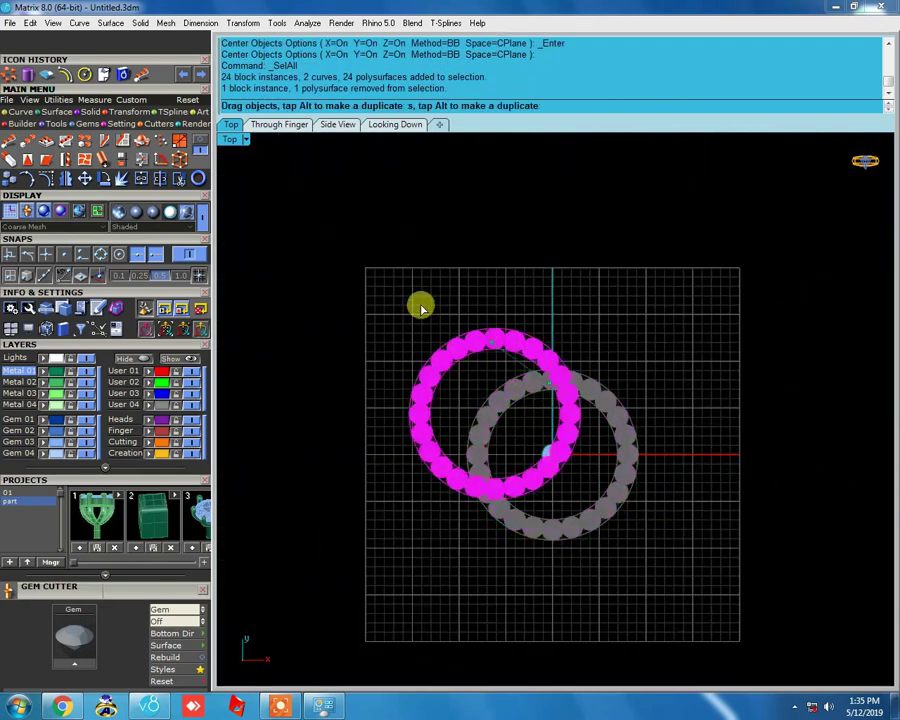
{"action": "left_click_drag", "start_coordinate": [551, 388], "coordinate": [328, 216]}
{"action": "scroll", "coordinate": [583, 465], "scroll_direction": "up", "scroll_amount": 3}
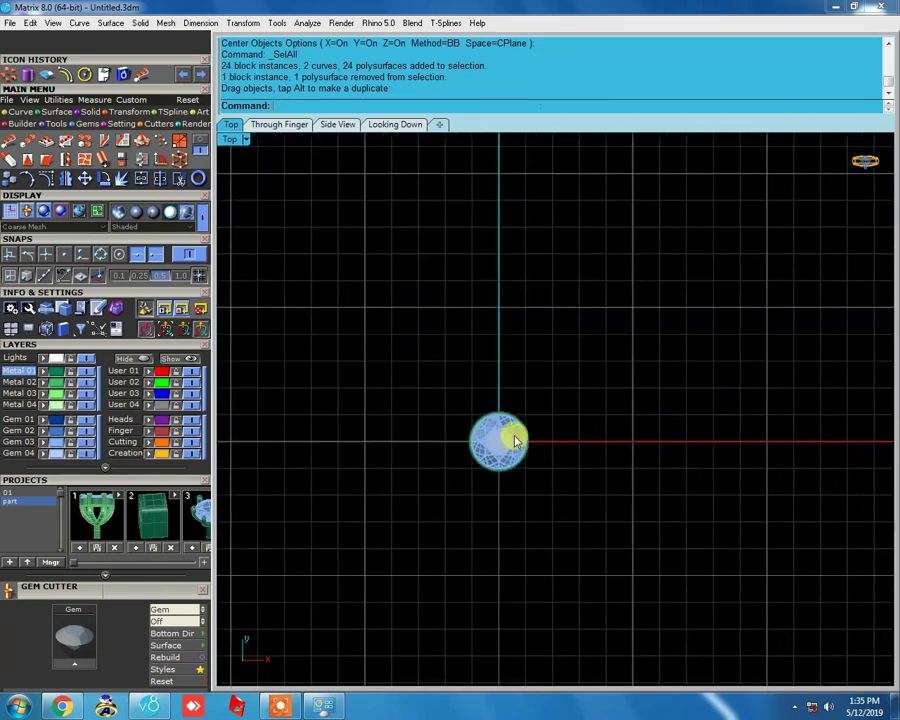
{"action": "scroll", "coordinate": [576, 424], "scroll_direction": "down", "scroll_amount": 2}
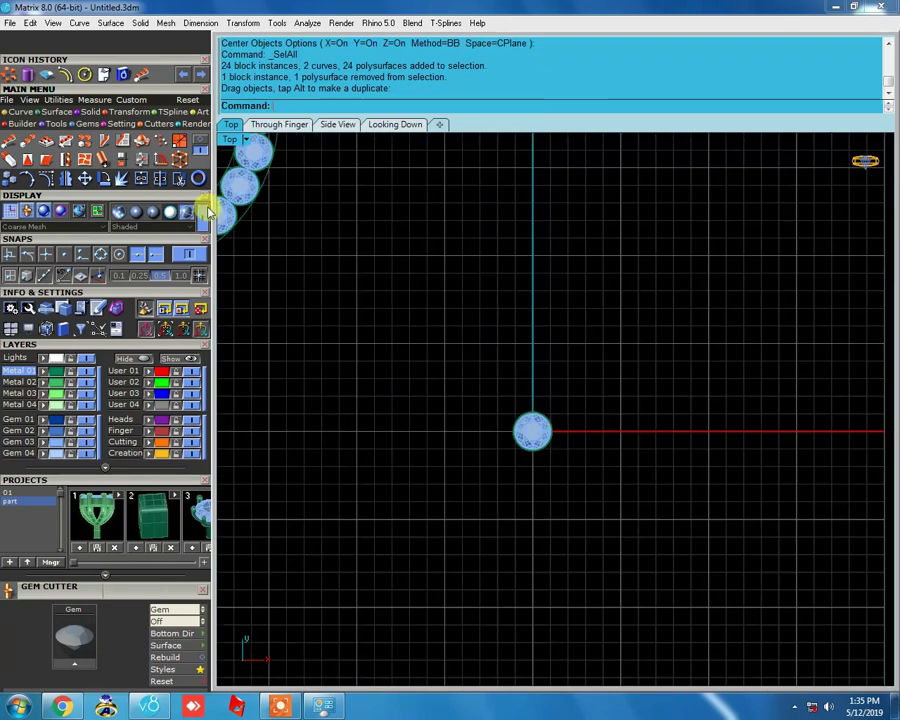
{"action": "left_click", "coordinate": [20, 111]}
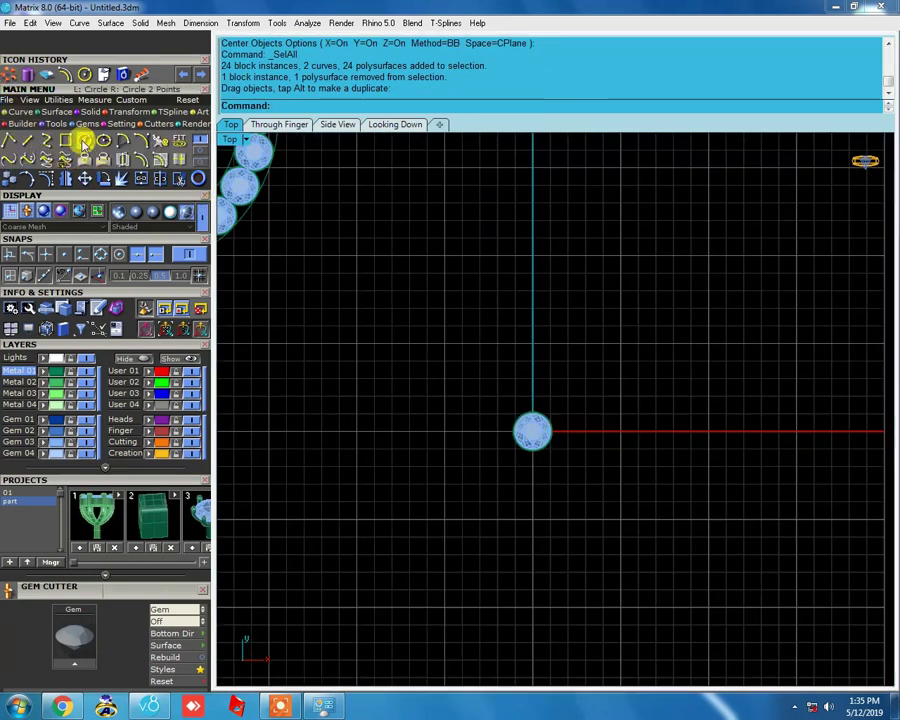
Draw a circle around the centre gem and pull its top point up into a teardrop
{"action": "left_click", "coordinate": [84, 141]}
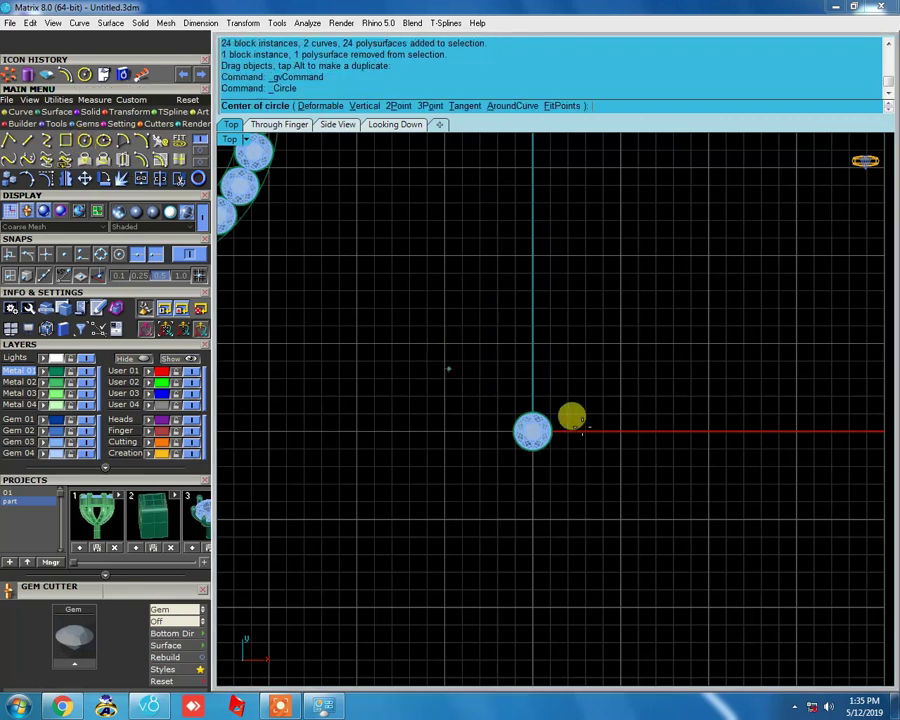
{"action": "left_click", "coordinate": [532, 431]}
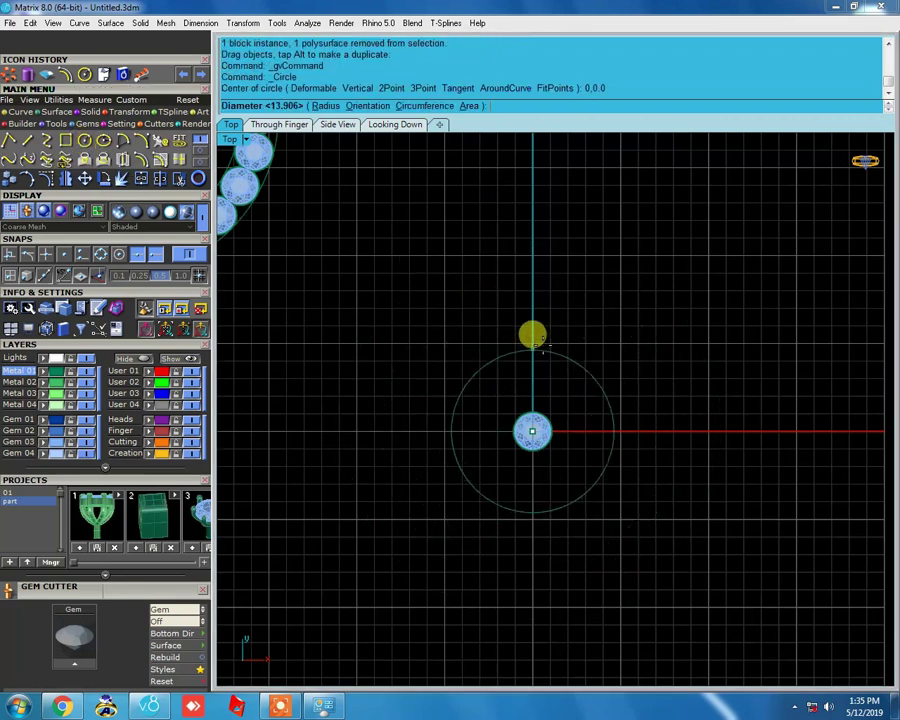
{"action": "left_click", "coordinate": [540, 345]}
{"action": "scroll", "coordinate": [540, 345], "scroll_direction": "up", "scroll_amount": 1}
{"action": "key", "text": "F10"}
{"action": "mouse_move", "coordinate": [531, 343]}
{"action": "left_mouse_down"}
{"action": "mouse_move", "coordinate": [518, 298]}
{"action": "mouse_move", "coordinate": [518, 202]}
{"action": "mouse_move", "coordinate": [531, 231]}
{"action": "mouse_move", "coordinate": [521, 228]}
{"action": "left_mouse_up"}
{"action": "key", "text": "Escape"}
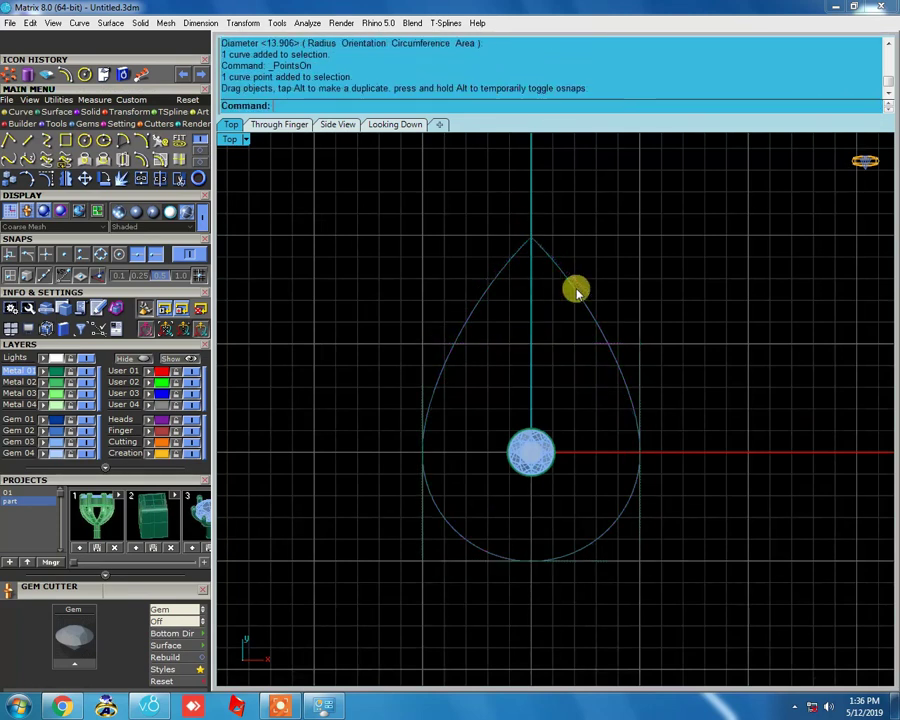
Offset the teardrop curve 2.2 to the outside
{"action": "left_click", "coordinate": [575, 291]}
{"action": "left_click", "coordinate": [163, 166]}
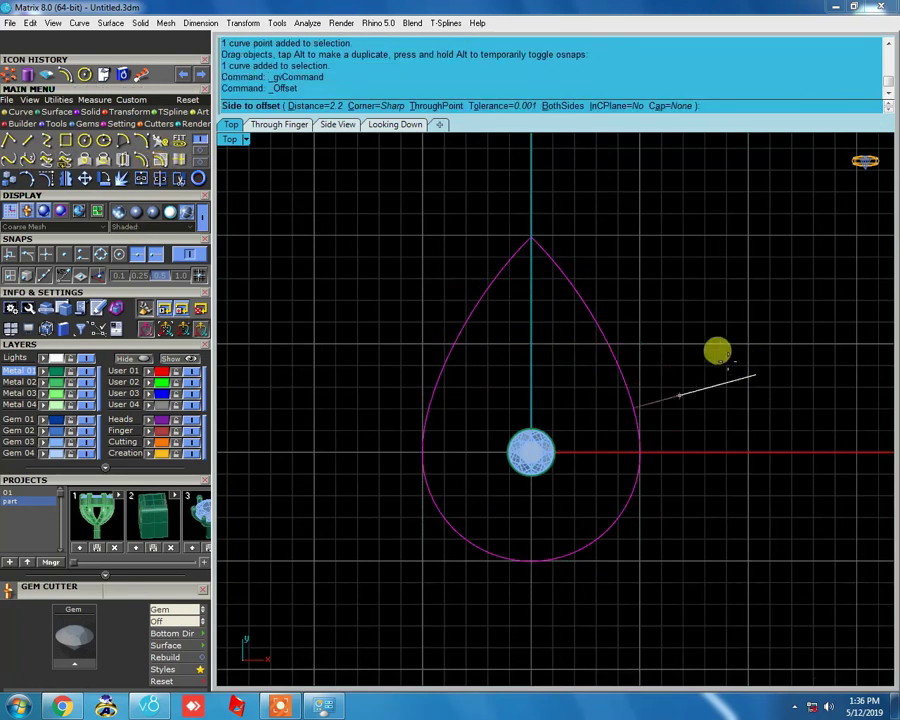
{"action": "type", "text": "2.2"}
{"action": "key", "text": "Return"}
{"action": "left_click", "coordinate": [735, 359]}
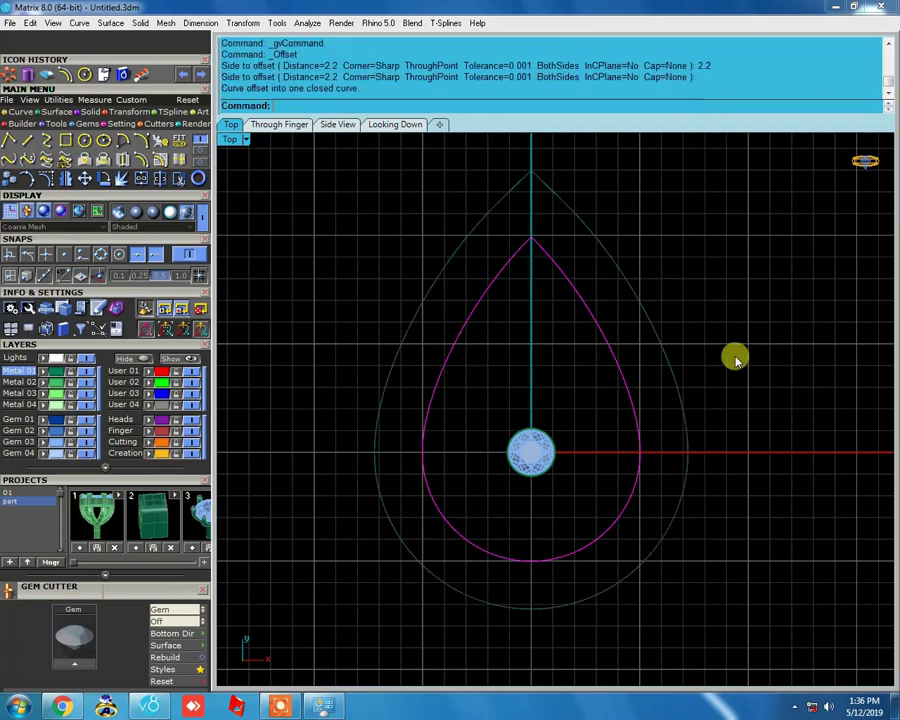
Put both teardrop curves on the green layer
{"action": "left_click_drag", "start_coordinate": [756, 286], "coordinate": [570, 353]}
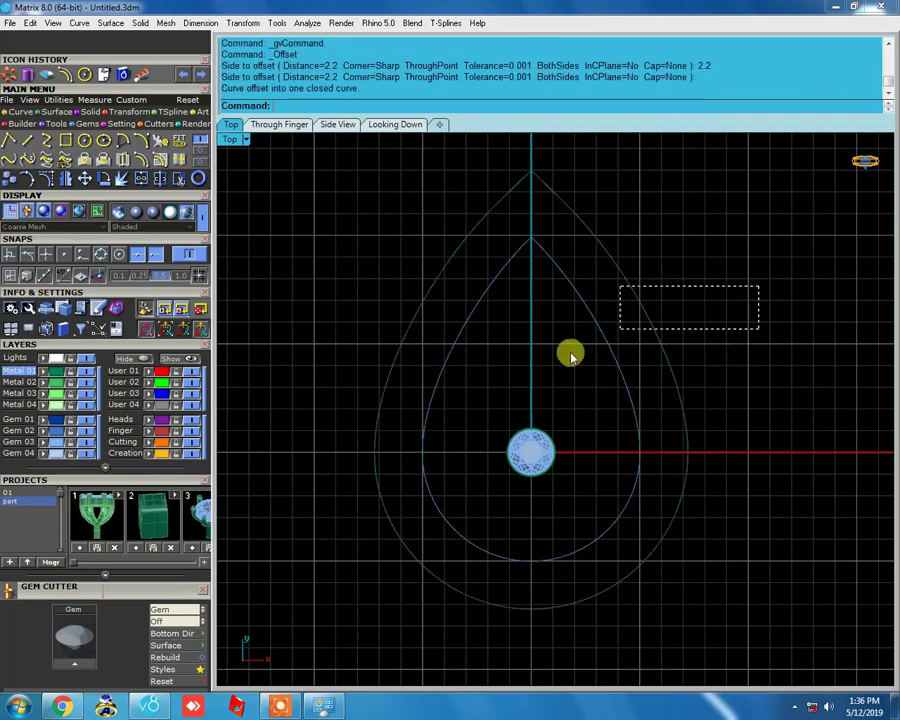
{"action": "left_click", "coordinate": [161, 382]}
{"action": "right_click_drag", "start_coordinate": [657, 396], "coordinate": [645, 396]}
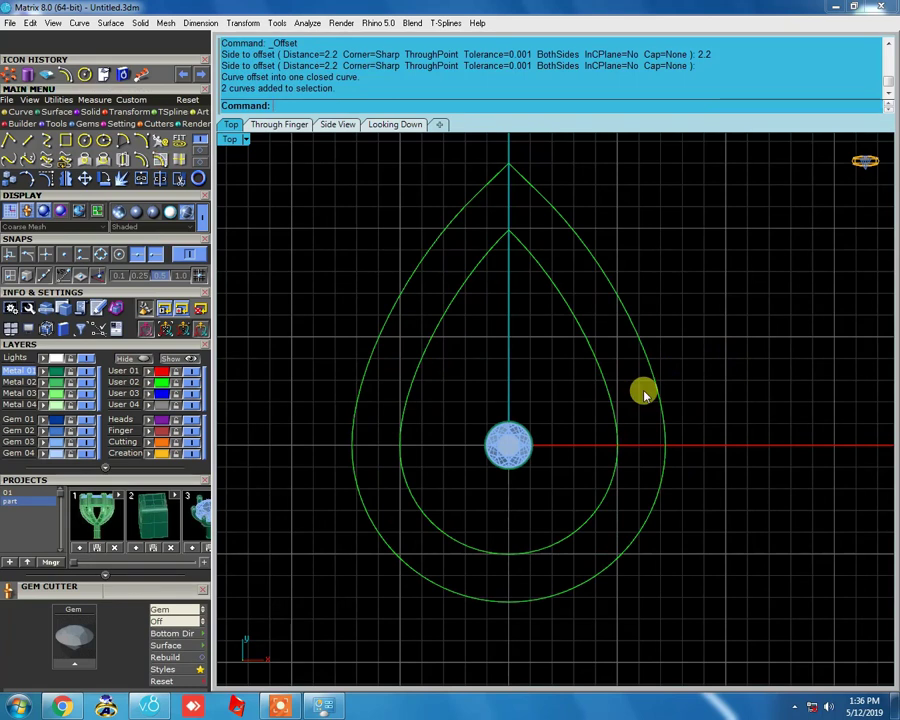
{"action": "scroll", "coordinate": [638, 425], "scroll_direction": "down", "scroll_amount": 3}
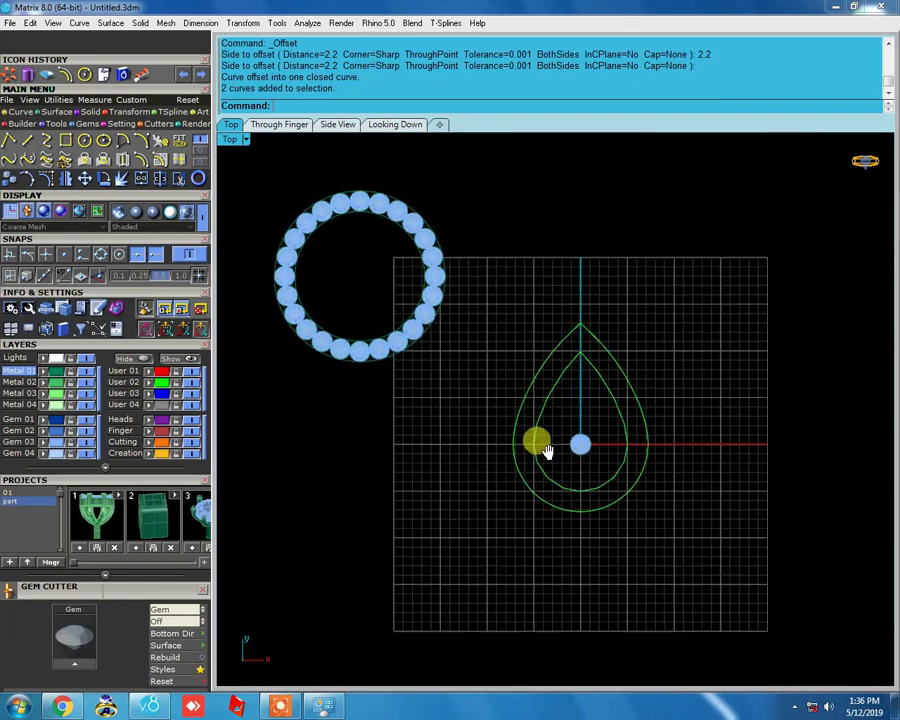
{"action": "scroll", "coordinate": [470, 398], "scroll_direction": "up", "scroll_amount": 1}
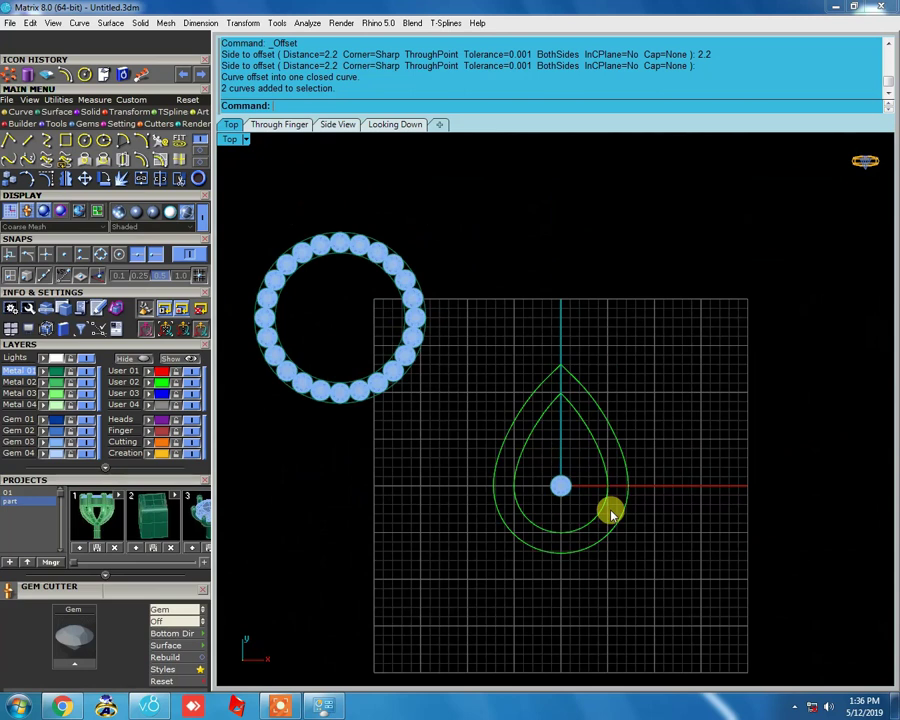
{"action": "scroll", "coordinate": [612, 520], "scroll_direction": "up", "scroll_amount": 3}
{"action": "scroll", "coordinate": [598, 490], "scroll_direction": "up", "scroll_amount": 1}
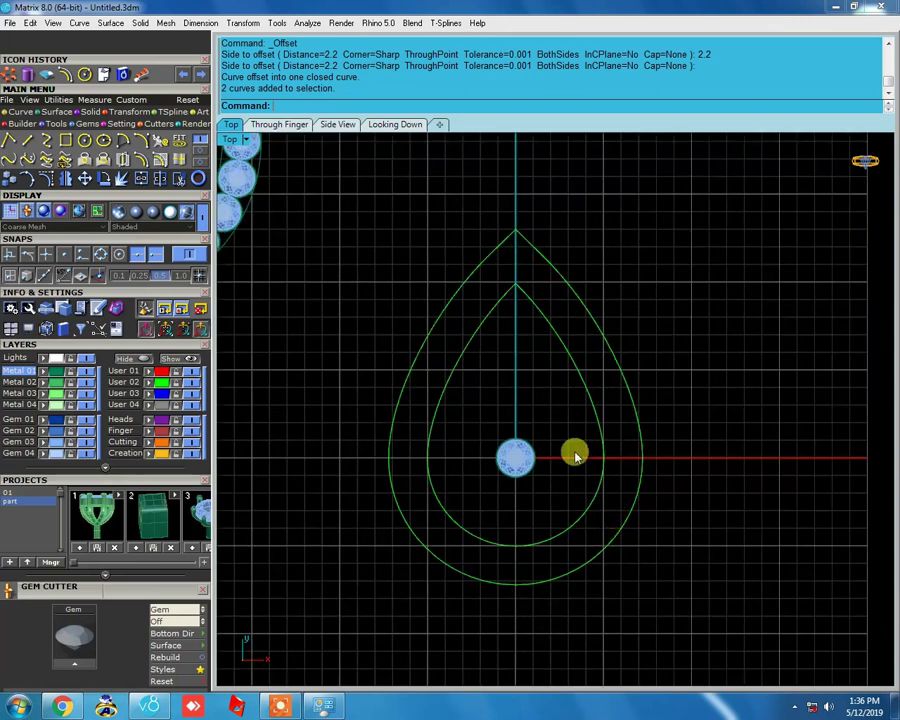
{"action": "scroll", "coordinate": [586, 388], "scroll_direction": "down", "scroll_amount": 2}
{"action": "scroll", "coordinate": [595, 332], "scroll_direction": "up", "scroll_amount": 1}
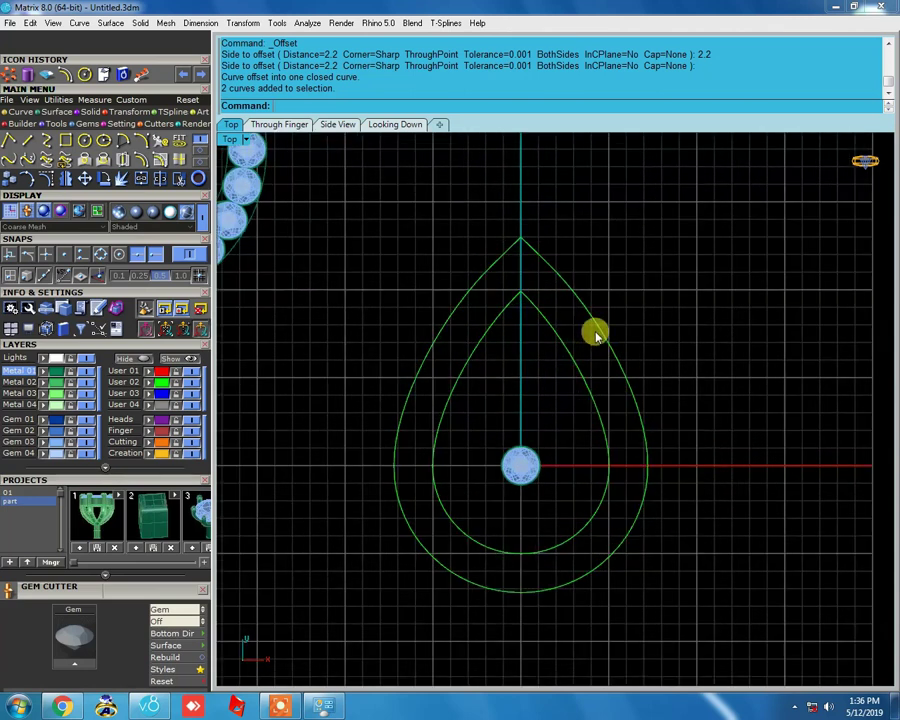
{"action": "scroll", "coordinate": [575, 345], "scroll_direction": "up", "scroll_amount": 1}
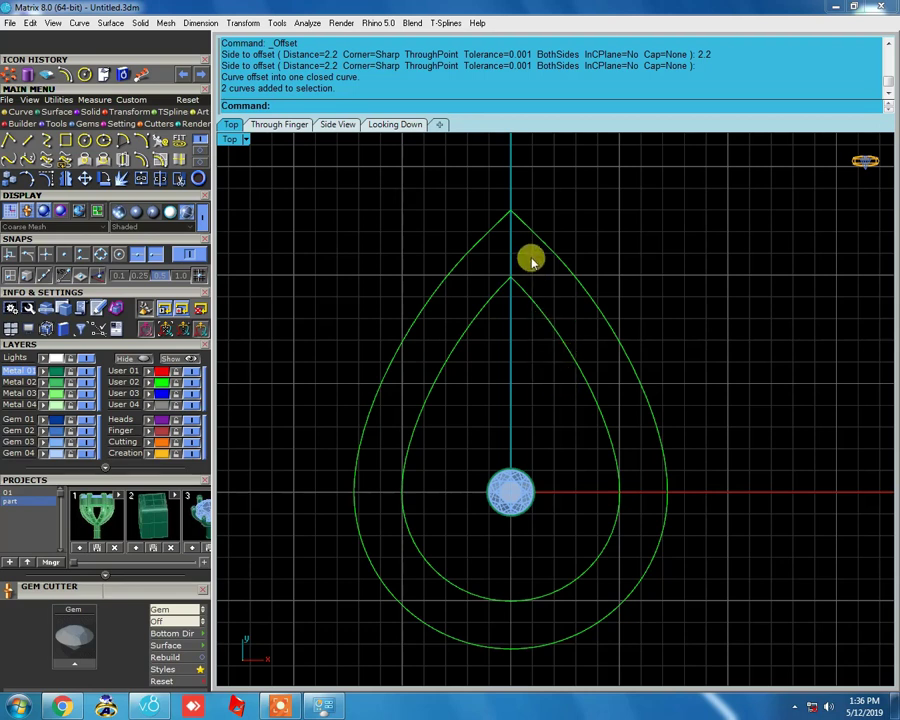
{"action": "scroll", "coordinate": [530, 257], "scroll_direction": "down", "scroll_amount": 1}
{"action": "scroll", "coordinate": [540, 328], "scroll_direction": "up", "scroll_amount": 3}
Copy and paste the centre gem with Ctrl+C and Ctrl+V
{"action": "left_click_drag", "start_coordinate": [714, 238], "coordinate": [542, 346]}
{"action": "scroll", "coordinate": [542, 346], "scroll_direction": "down", "scroll_amount": 3}
{"action": "left_click_drag", "start_coordinate": [563, 430], "coordinate": [448, 542]}
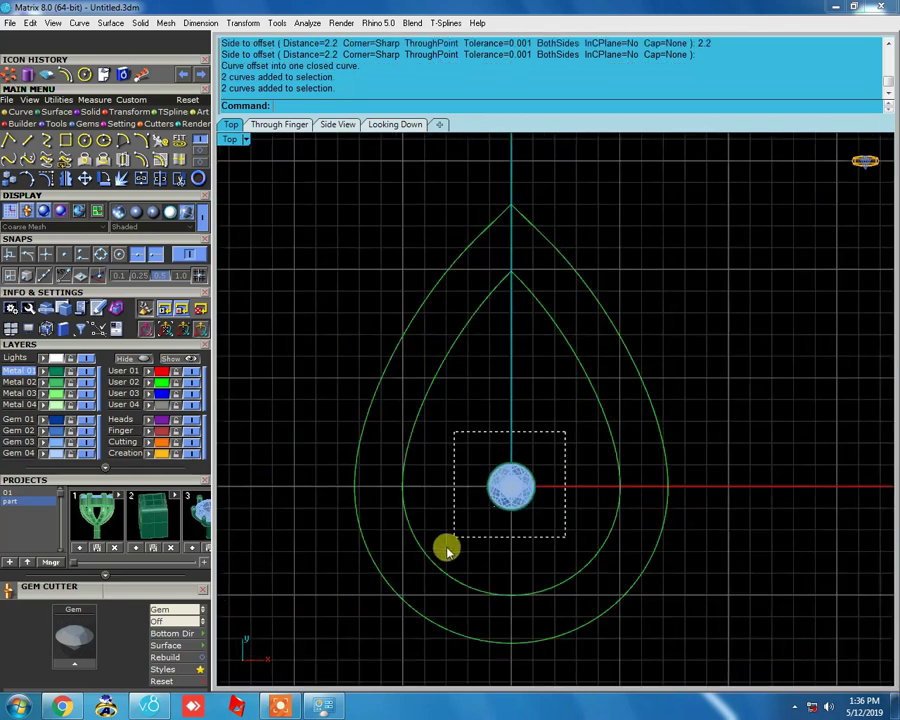
{"action": "scroll", "coordinate": [505, 267], "scroll_direction": "up", "scroll_amount": 1}
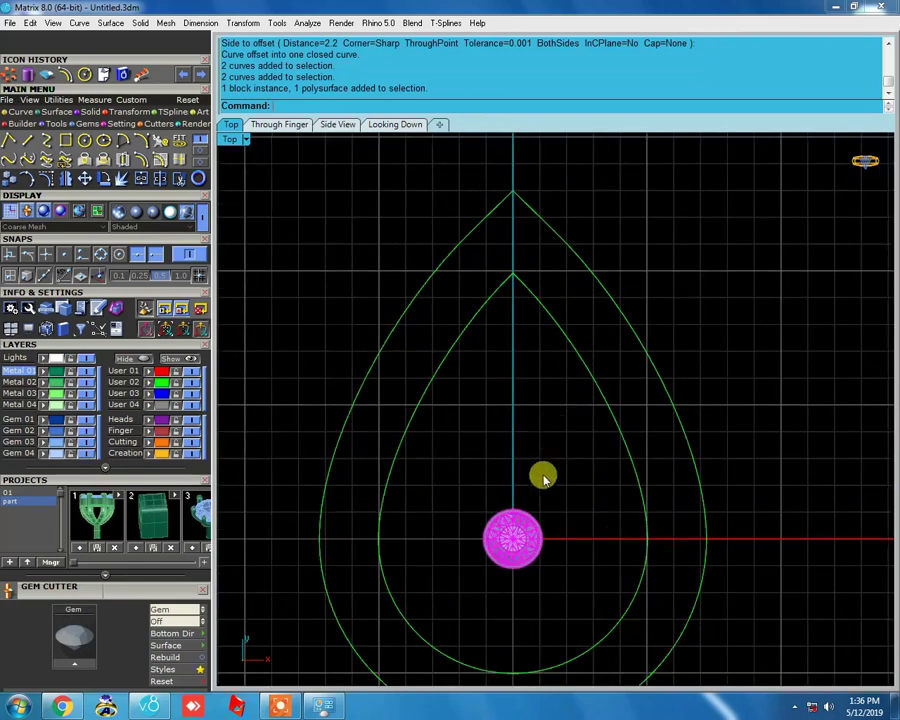
{"action": "key", "text": "ctrl+c"}
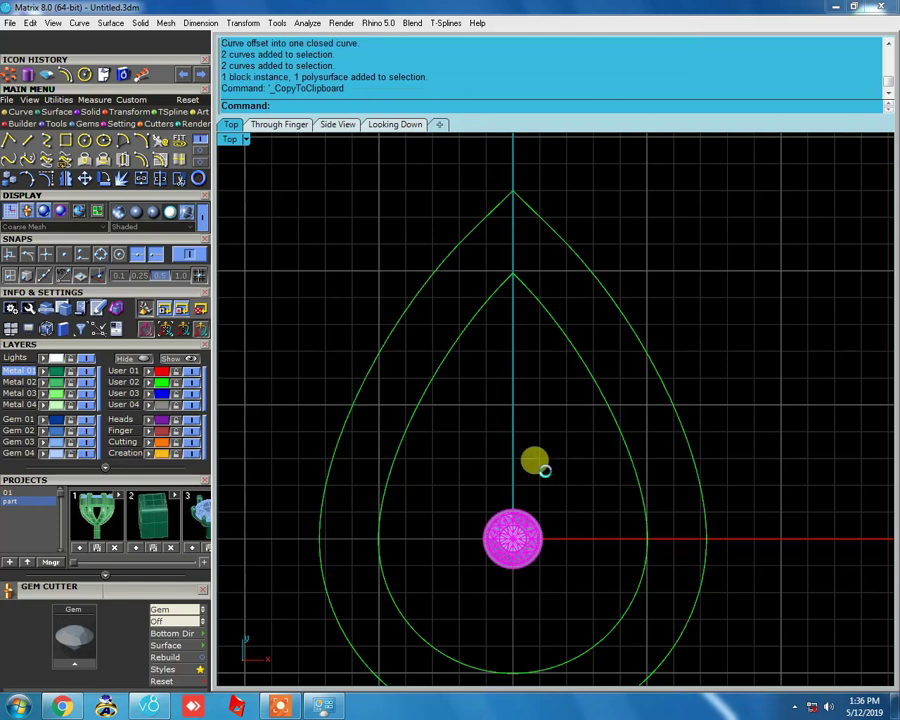
{"action": "key", "text": "ctrl+v"}
Move the pasted gem to the teardrop's pointed top, then select both teardrop curves
{"action": "scroll", "coordinate": [541, 468], "scroll_direction": "down", "scroll_amount": 1}
{"action": "mouse_move", "coordinate": [526, 527]}
{"action": "left_mouse_down"}
{"action": "mouse_move", "coordinate": [527, 318]}
{"action": "mouse_move", "coordinate": [516, 266]}
{"action": "left_mouse_up"}
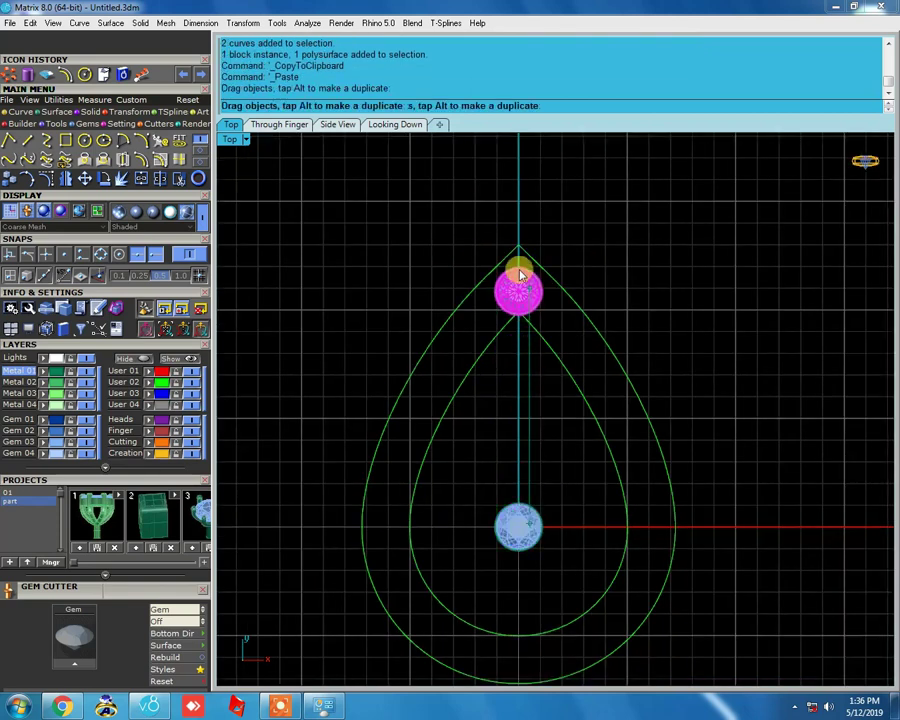
{"action": "scroll", "coordinate": [516, 266], "scroll_direction": "up", "scroll_amount": 3}
{"action": "scroll", "coordinate": [530, 410], "scroll_direction": "up", "scroll_amount": 1}
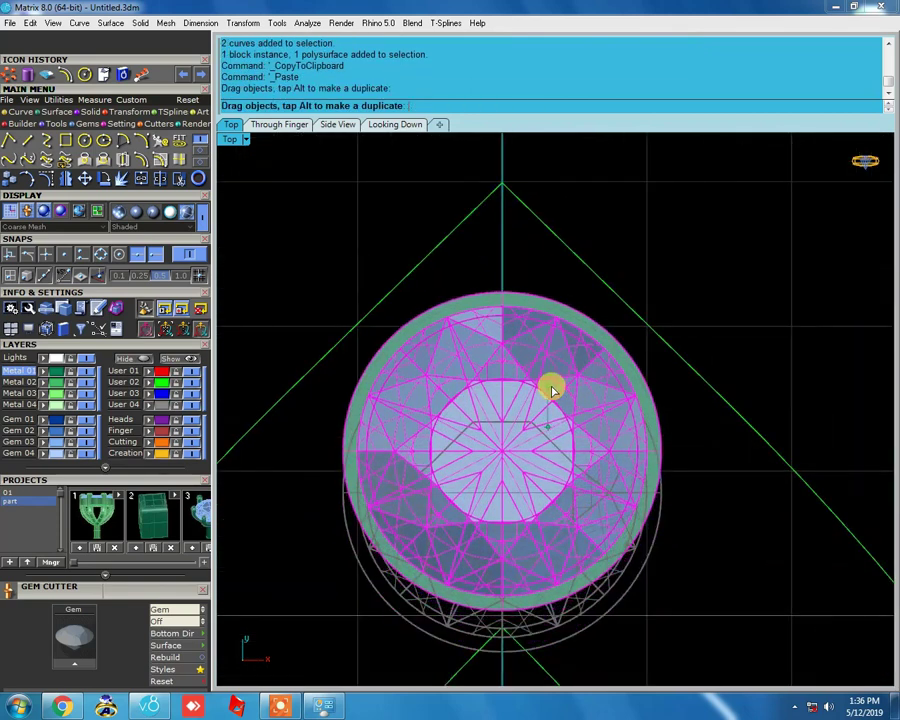
{"action": "left_click_drag", "start_coordinate": [551, 390], "coordinate": [548, 384]}
{"action": "scroll", "coordinate": [610, 228], "scroll_direction": "down", "scroll_amount": 2}
{"action": "left_click", "coordinate": [610, 228]}
{"action": "scroll", "coordinate": [590, 256], "scroll_direction": "down", "scroll_amount": 1}
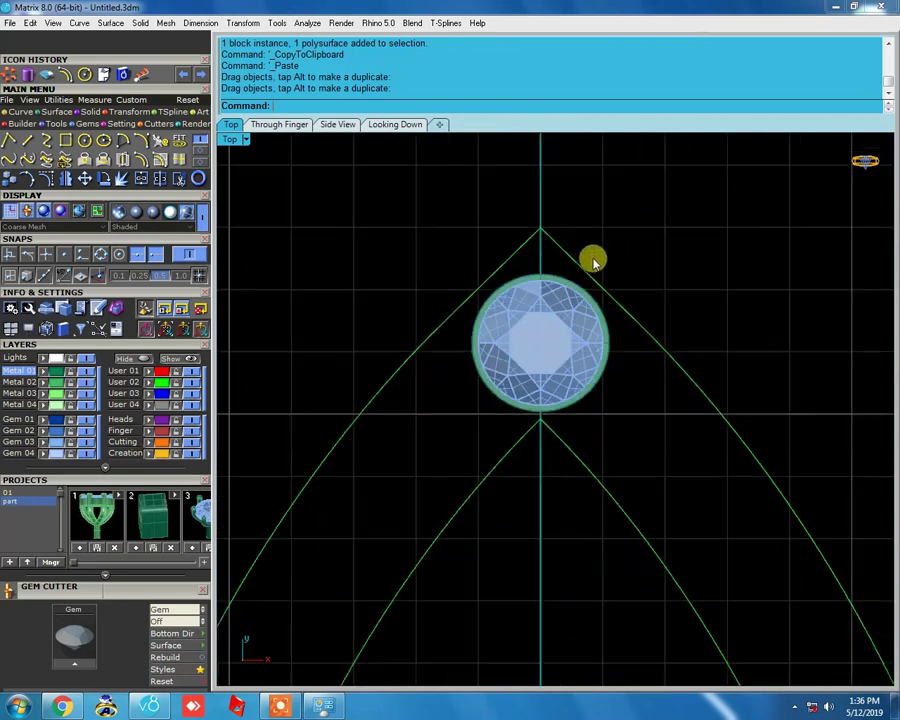
{"action": "scroll", "coordinate": [556, 230], "scroll_direction": "down", "scroll_amount": 2}
{"action": "scroll", "coordinate": [630, 376], "scroll_direction": "down", "scroll_amount": 1}
{"action": "scroll", "coordinate": [665, 398], "scroll_direction": "up", "scroll_amount": 2}
{"action": "scroll", "coordinate": [640, 396], "scroll_direction": "up", "scroll_amount": 1}
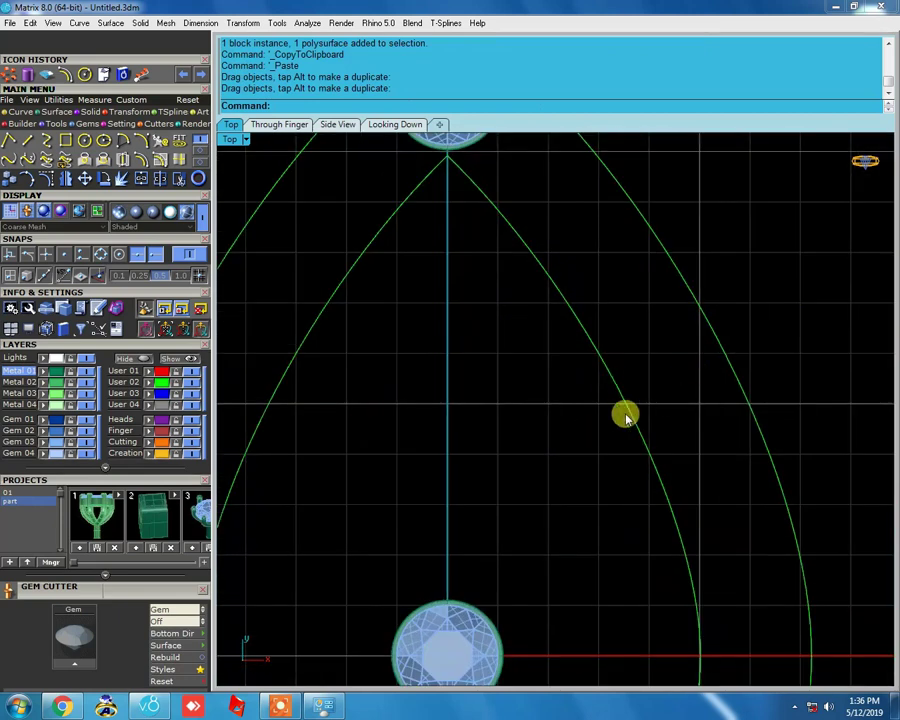
{"action": "scroll", "coordinate": [600, 395], "scroll_direction": "down", "scroll_amount": 3}
{"action": "left_click_drag", "start_coordinate": [643, 362], "coordinate": [543, 428]}
{"action": "scroll", "coordinate": [545, 420], "scroll_direction": "up", "scroll_amount": 2}
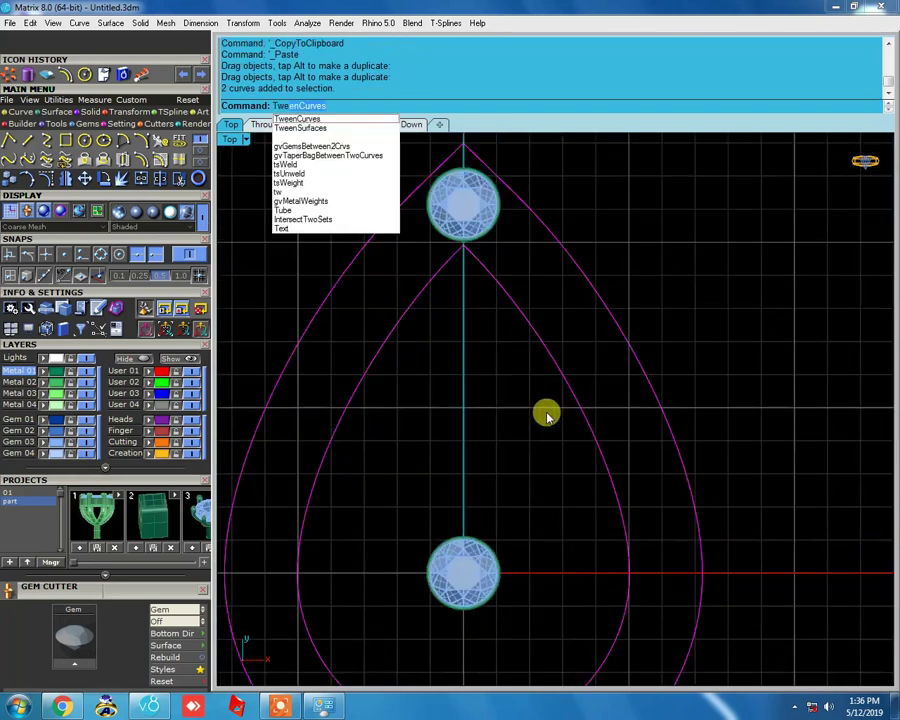
Undo the tween curves and offset the outer teardrop 1.1 inward as a centre path
{"action": "key", "text": "Return"}
{"action": "key", "text": "Return"}
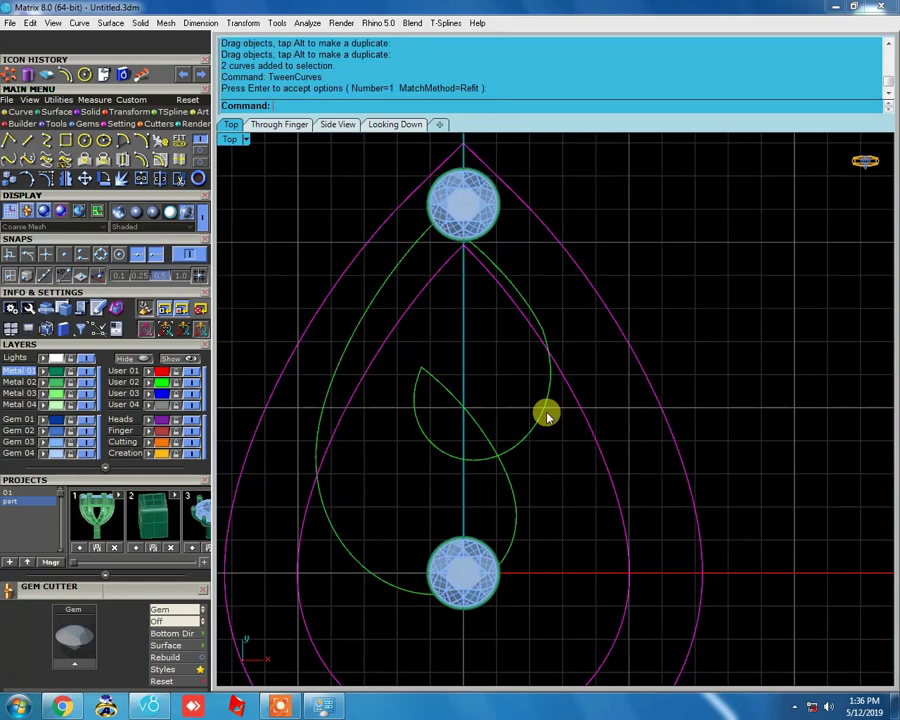
{"action": "key", "text": "ctrl+z"}
{"action": "left_click_drag", "start_coordinate": [689, 317], "coordinate": [641, 382]}
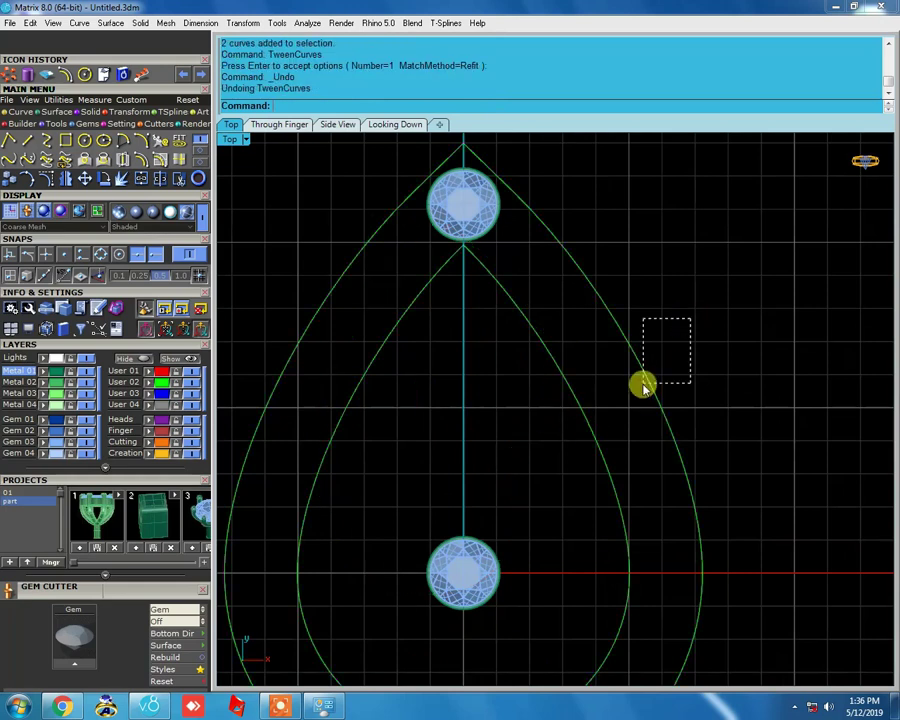
{"action": "left_click", "coordinate": [143, 160]}
{"action": "type", "text": "1.1"}
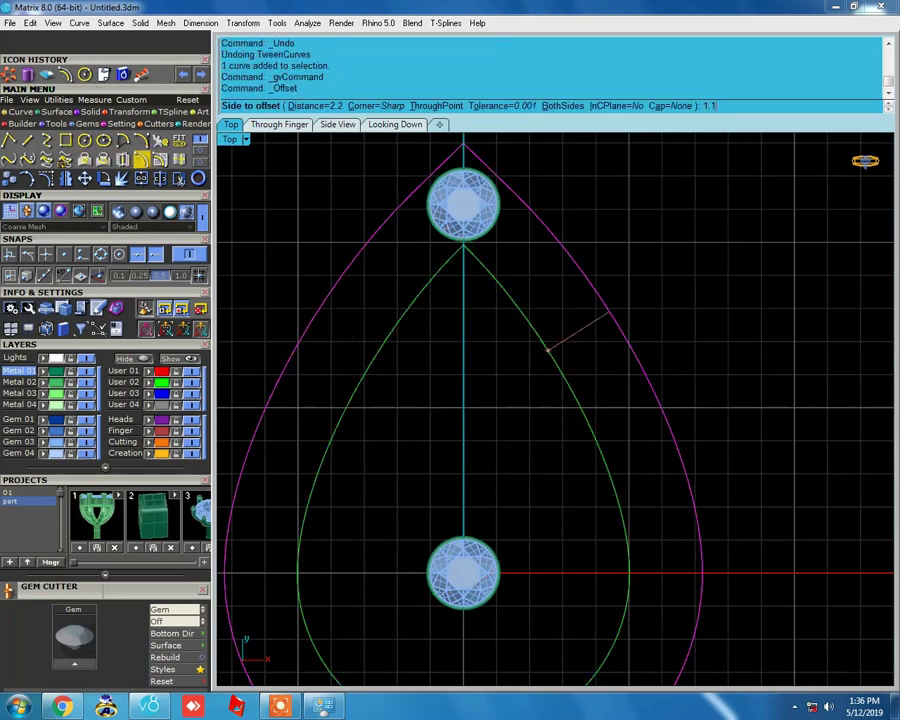
{"action": "key", "text": "Return"}
{"action": "left_click", "coordinate": [565, 330]}
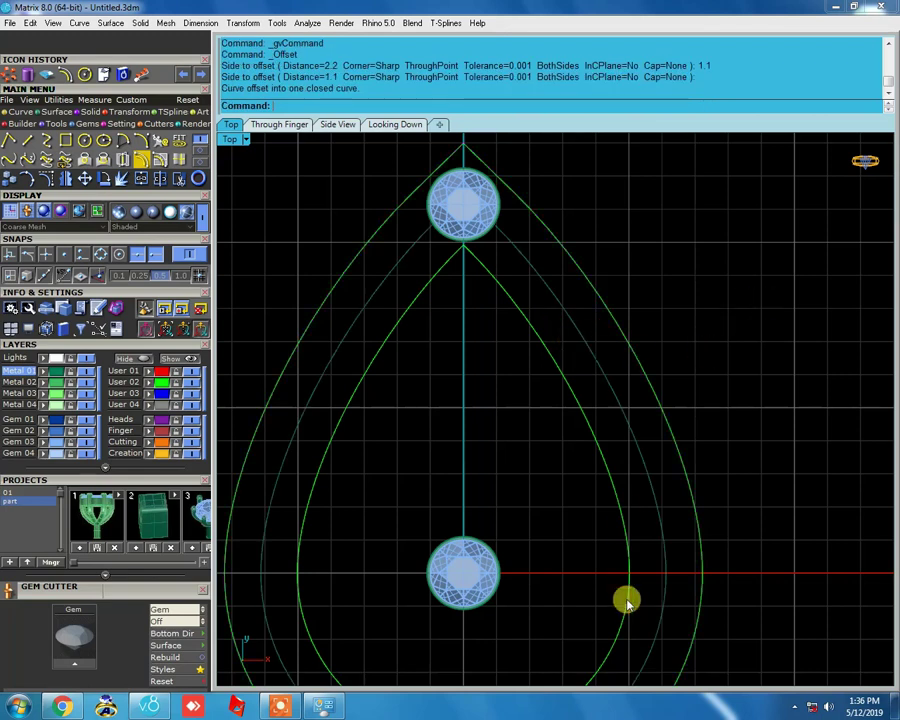
{"action": "scroll", "coordinate": [716, 492], "scroll_direction": "up", "scroll_amount": 3}
{"action": "scroll", "coordinate": [716, 492], "scroll_direction": "down", "scroll_amount": 3}
{"action": "scroll", "coordinate": [625, 454], "scroll_direction": "down", "scroll_amount": 2}
{"action": "scroll", "coordinate": [587, 434], "scroll_direction": "up", "scroll_amount": 1}
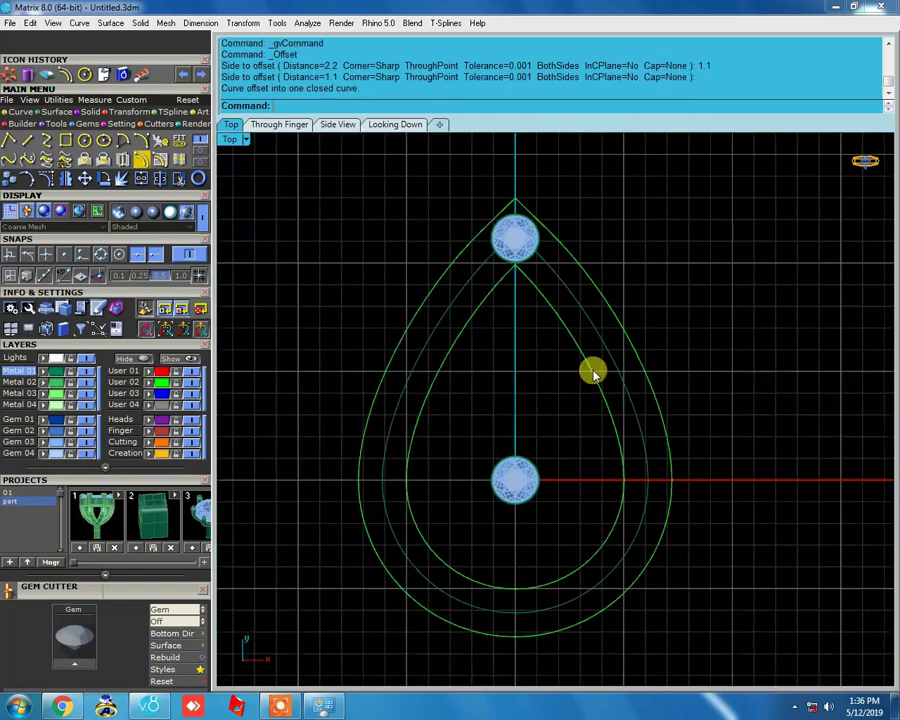
{"action": "scroll", "coordinate": [530, 257], "scroll_direction": "up", "scroll_amount": 3}
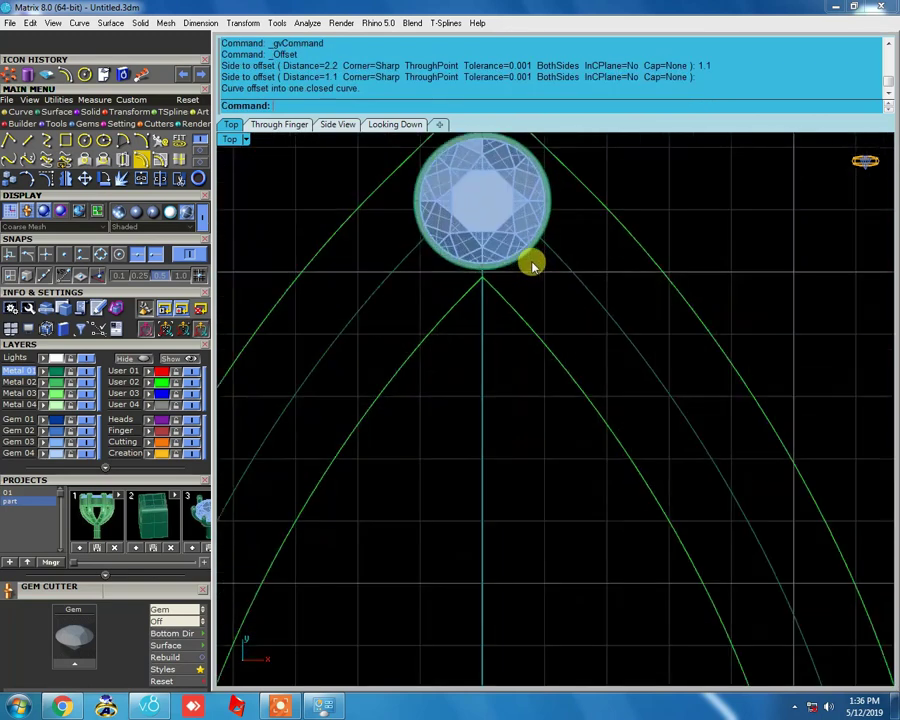
{"action": "scroll", "coordinate": [530, 257], "scroll_direction": "down", "scroll_amount": 2}
Select the top gem and start Array Along Curve from the Transform tools
{"action": "left_click_drag", "start_coordinate": [679, 265], "coordinate": [587, 443]}
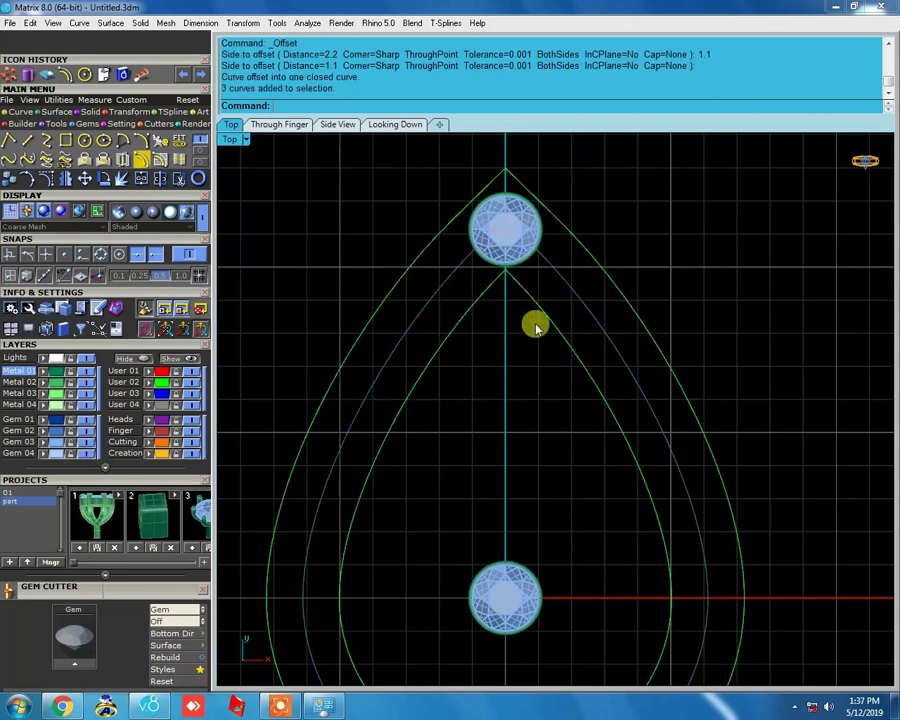
{"action": "scroll", "coordinate": [530, 300], "scroll_direction": "down", "scroll_amount": 1}
{"action": "scroll", "coordinate": [514, 262], "scroll_direction": "down", "scroll_amount": 2}
{"action": "scroll", "coordinate": [516, 262], "scroll_direction": "up", "scroll_amount": 5}
{"action": "scroll", "coordinate": [540, 272], "scroll_direction": "down", "scroll_amount": 4}
{"action": "scroll", "coordinate": [536, 260], "scroll_direction": "up", "scroll_amount": 2}
{"action": "scroll", "coordinate": [500, 272], "scroll_direction": "up", "scroll_amount": 1}
{"action": "scroll", "coordinate": [470, 284], "scroll_direction": "up", "scroll_amount": 1}
{"action": "left_click_drag", "start_coordinate": [401, 207], "coordinate": [683, 434]}
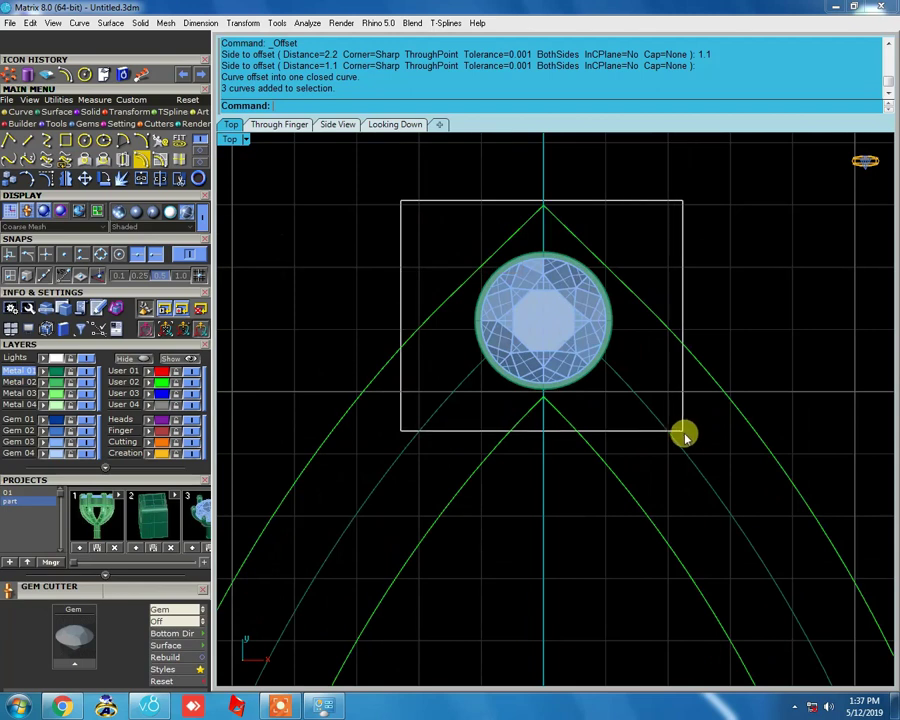
{"action": "scroll", "coordinate": [444, 203], "scroll_direction": "down", "scroll_amount": 3}
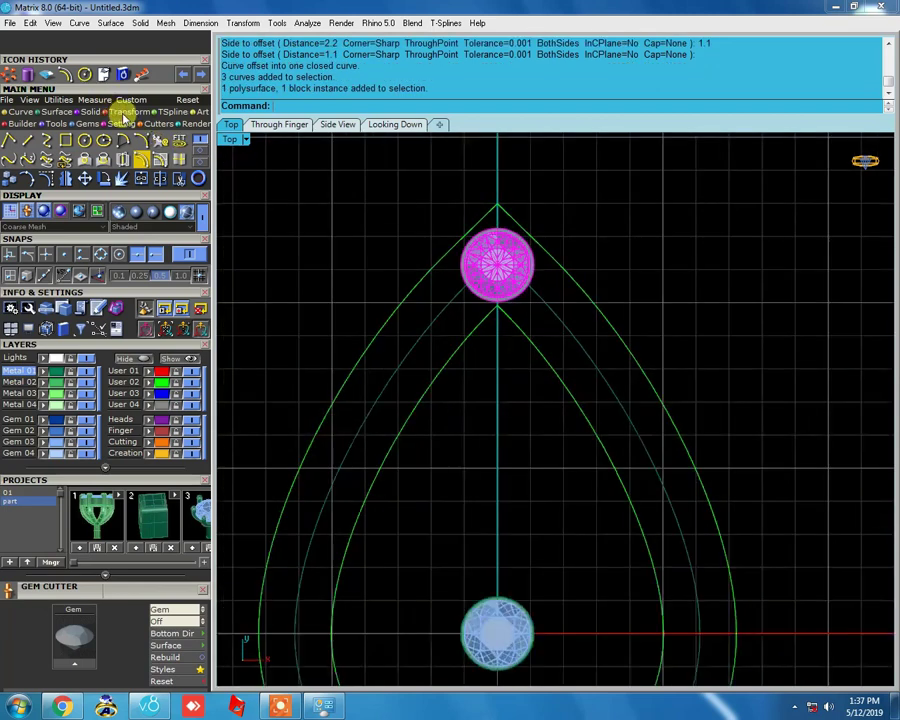
{"action": "scroll", "coordinate": [510, 272], "scroll_direction": "up", "scroll_amount": 2}
{"action": "left_click", "coordinate": [137, 112]}
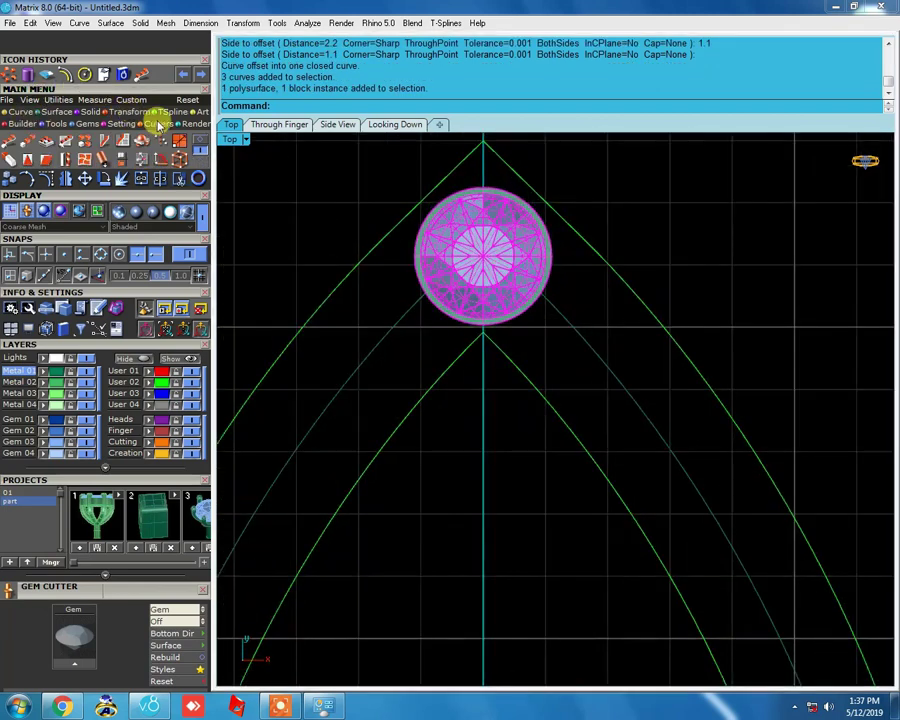
{"action": "left_click", "coordinate": [15, 146]}
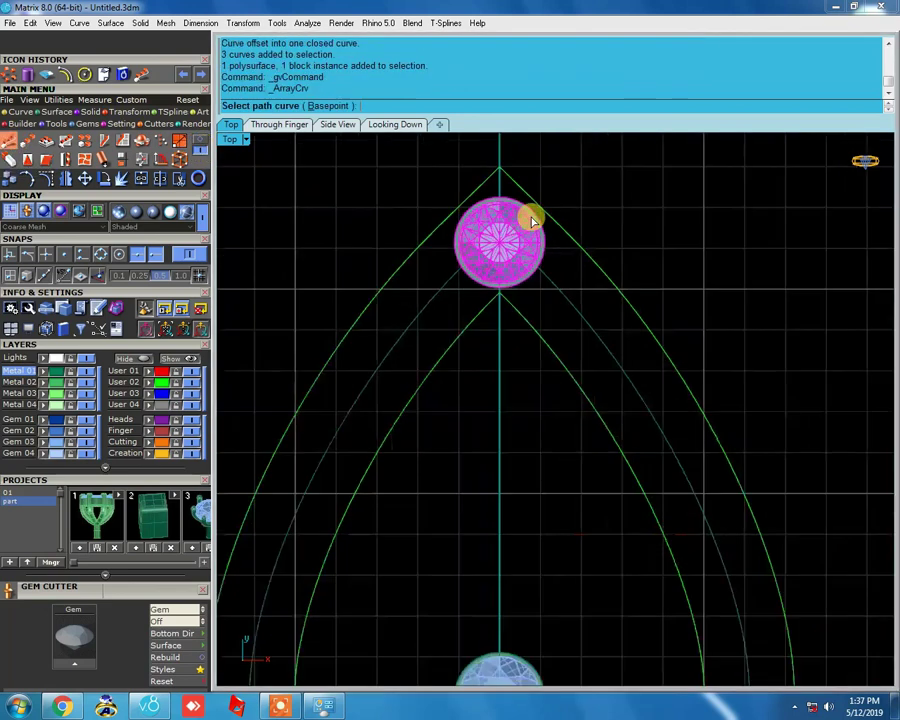
Array the tip gem as 24 round gems along the offset centre curve
{"action": "scroll", "coordinate": [530, 215], "scroll_direction": "down", "scroll_amount": 4}
{"action": "scroll", "coordinate": [562, 273], "scroll_direction": "up", "scroll_amount": 2}
{"action": "left_click", "coordinate": [563, 276]}
{"action": "type", "text": "24"}
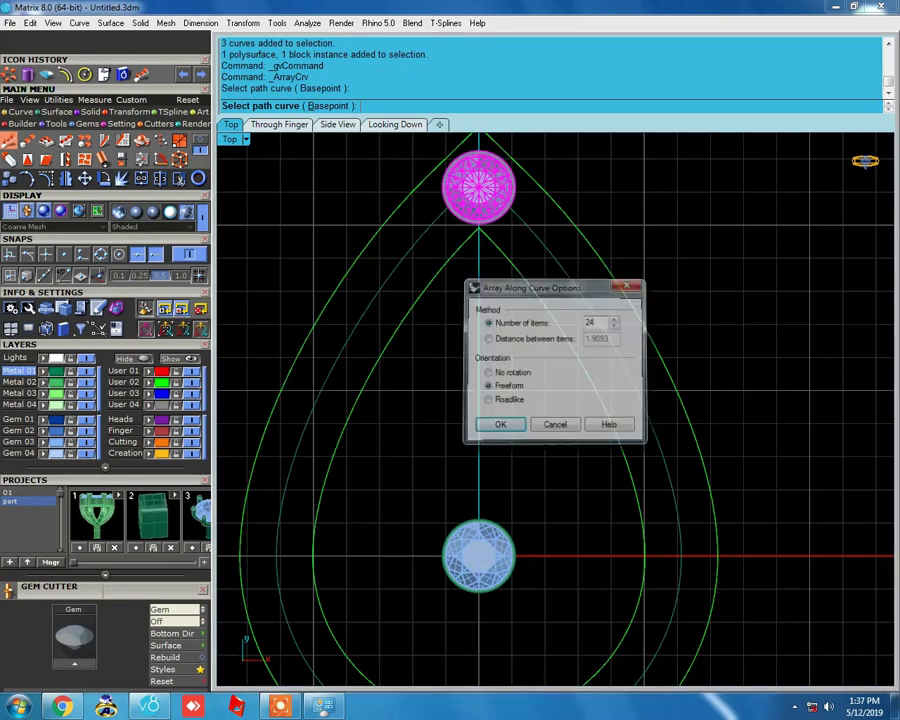
{"action": "key", "text": "Return"}
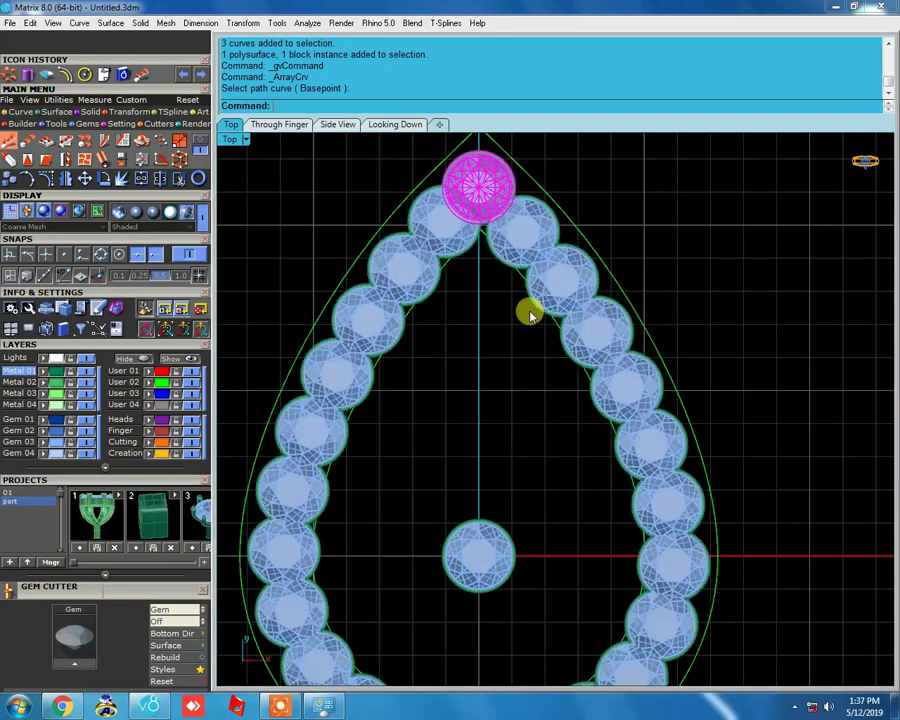
{"action": "scroll", "coordinate": [560, 286], "scroll_direction": "down", "scroll_amount": 5}
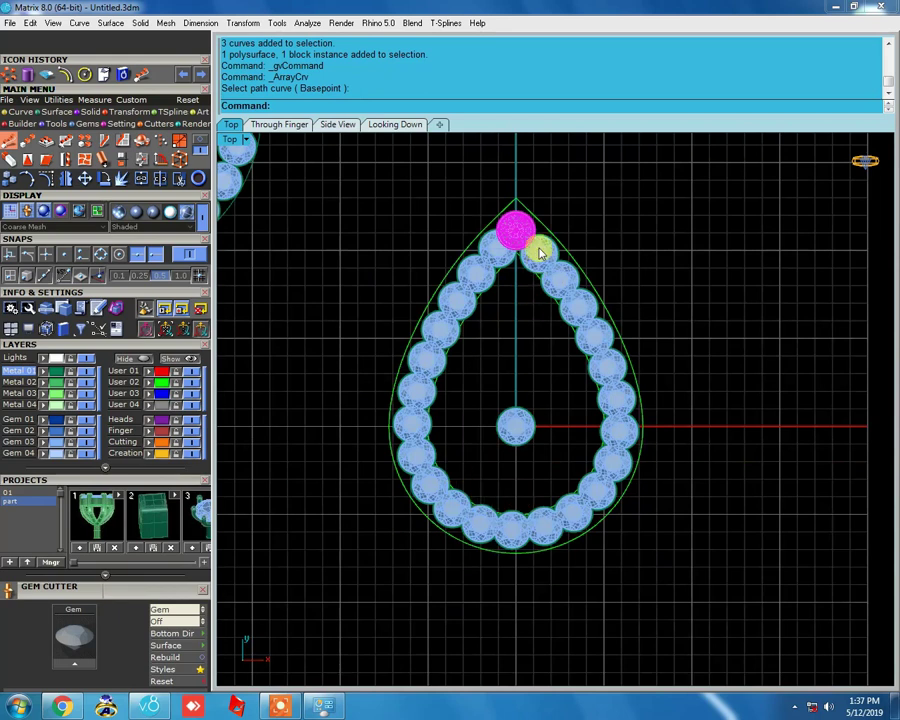
{"action": "scroll", "coordinate": [540, 253], "scroll_direction": "up", "scroll_amount": 2}
{"action": "scroll", "coordinate": [532, 305], "scroll_direction": "up", "scroll_amount": 3}
{"action": "scroll", "coordinate": [526, 277], "scroll_direction": "up", "scroll_amount": 2}
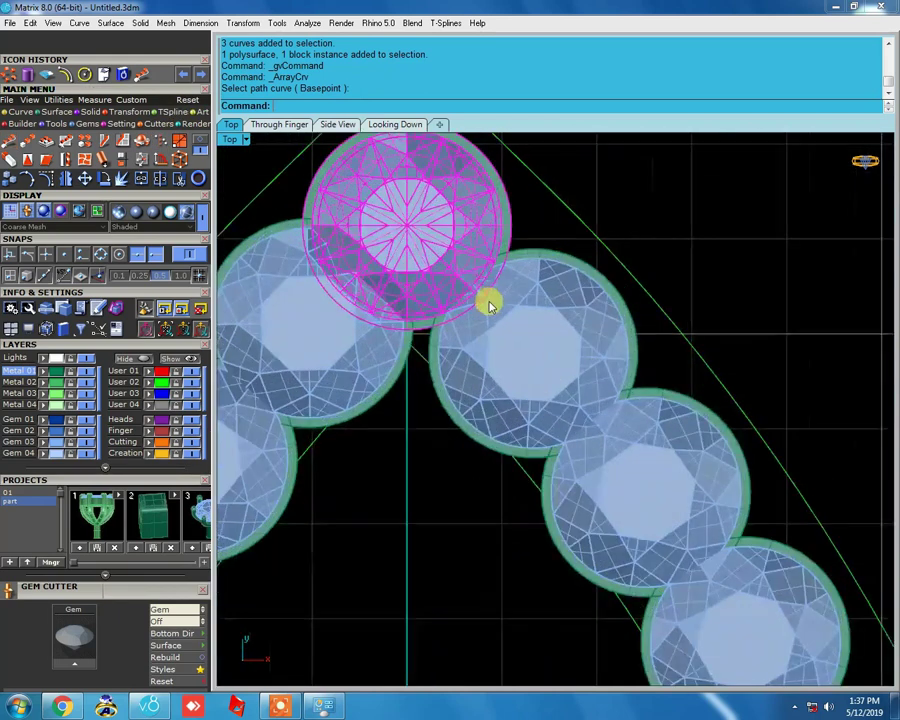
Undo the array and rerun Array Along Curve on the path, trying 20 gems
{"action": "scroll", "coordinate": [490, 300], "scroll_direction": "up", "scroll_amount": 1}
{"action": "key", "text": "ctrl+z"}
{"action": "right_click", "coordinate": [549, 334]}
{"action": "left_click", "coordinate": [551, 354]}
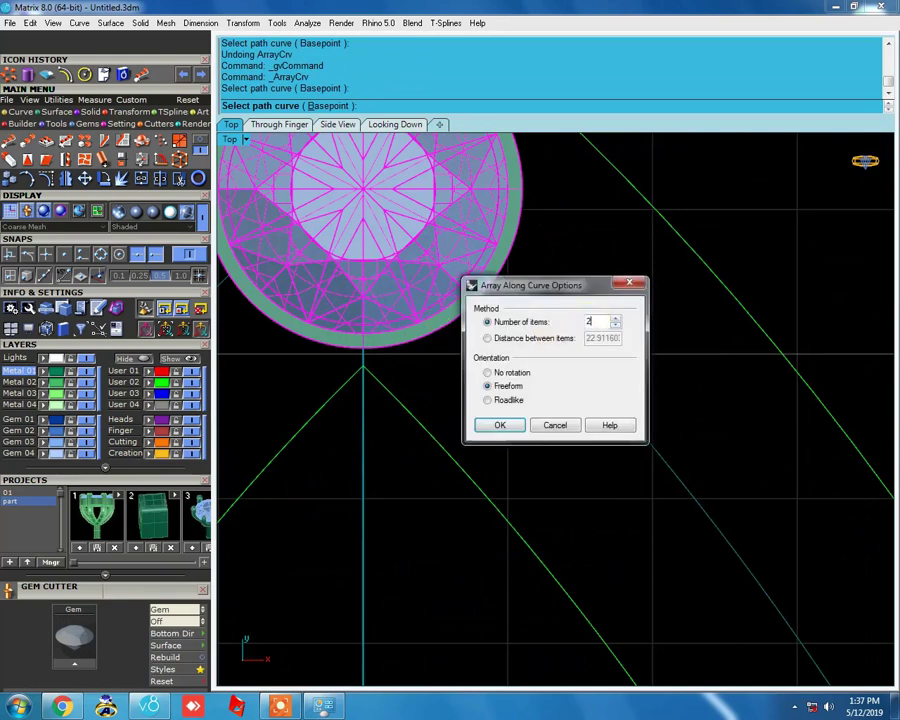
{"action": "key", "text": "Return"}
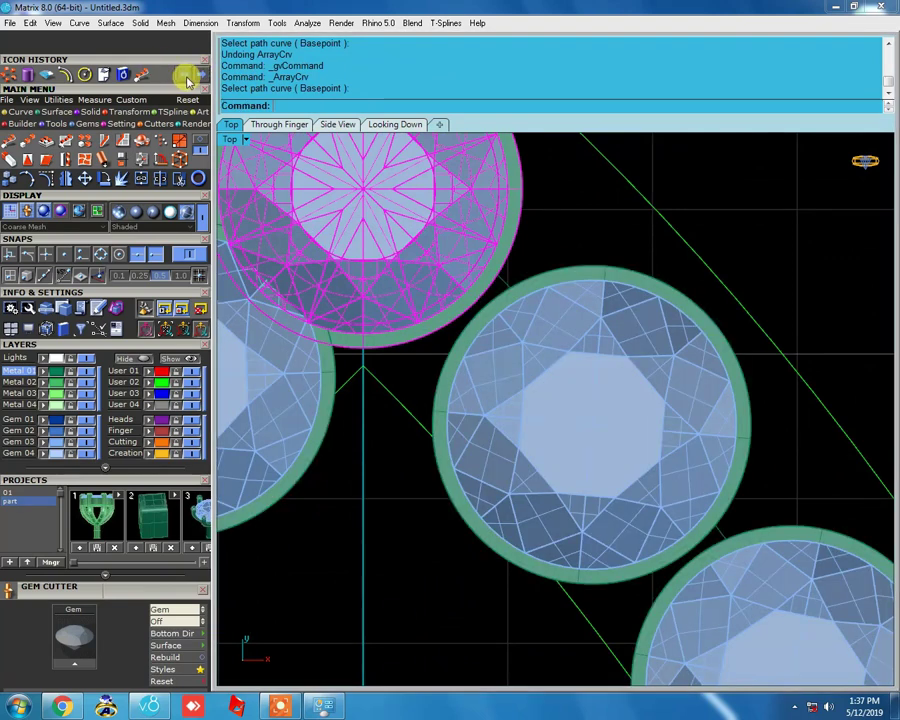
{"action": "key", "text": "ctrl+z"}
{"action": "right_click", "coordinate": [504, 278]}
{"action": "left_click", "coordinate": [517, 300]}
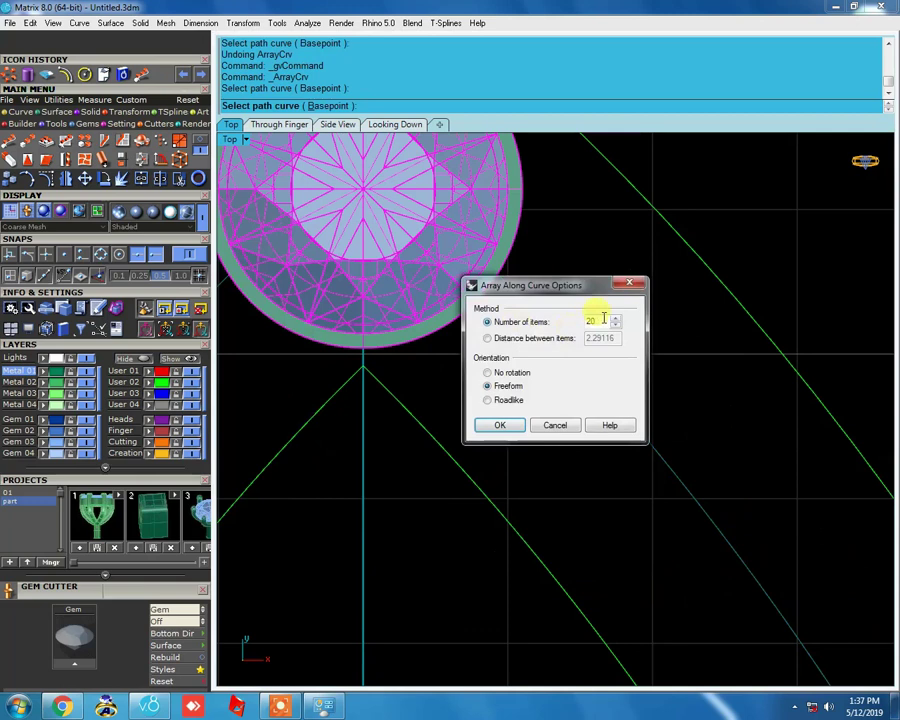
{"action": "key", "text": "Return"}
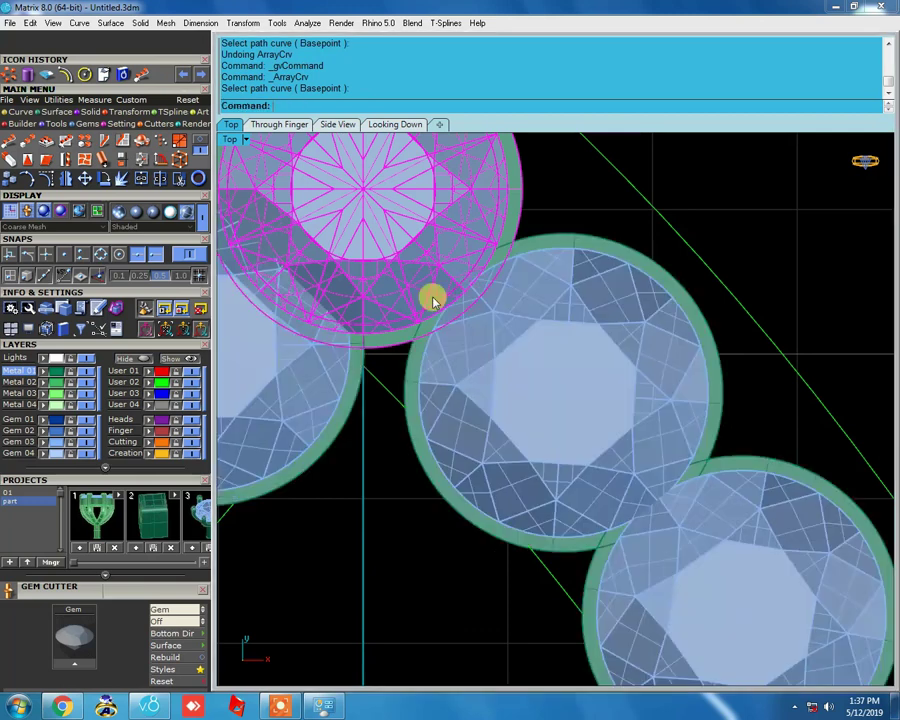
Redo the array along the path curve with 22 gems and inspect the spacing
{"action": "left_click", "coordinate": [183, 75]}
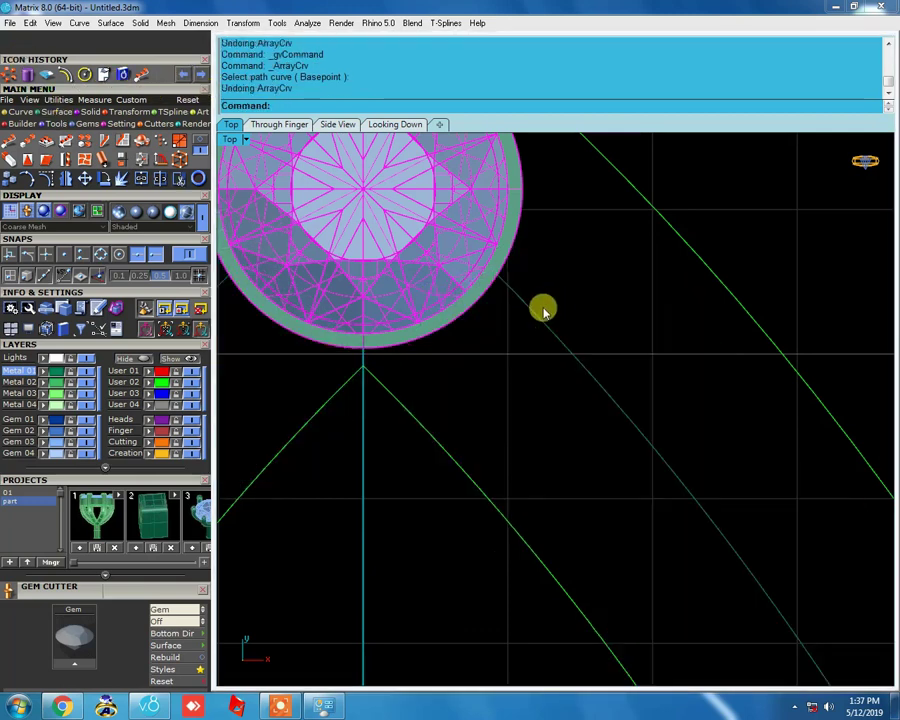
{"action": "left_click", "coordinate": [536, 317]}
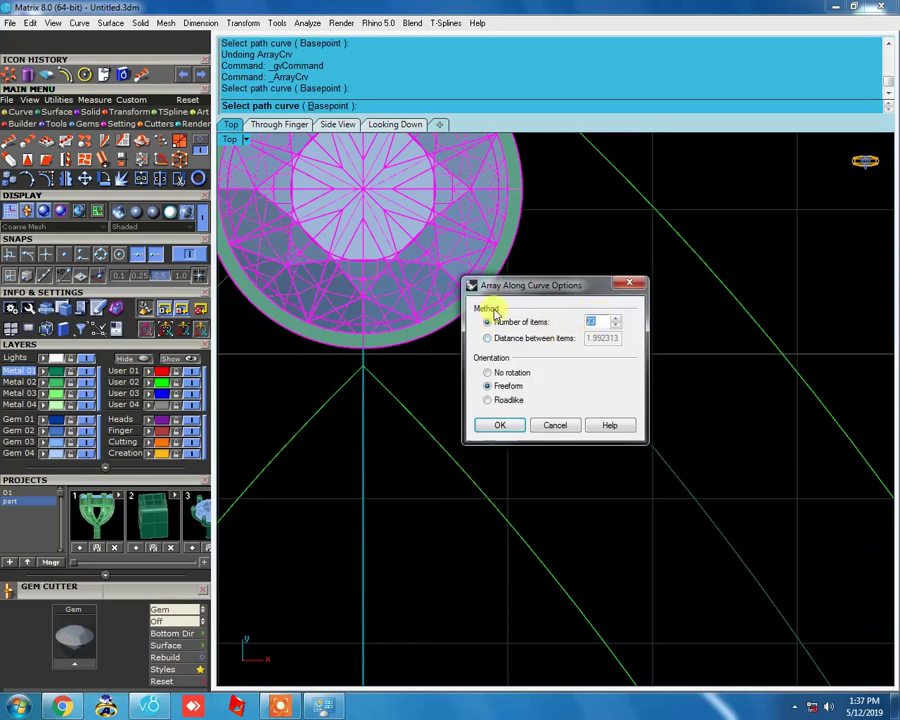
{"action": "key", "text": "Return"}
{"action": "scroll", "coordinate": [739, 241], "scroll_direction": "down", "scroll_amount": 2}
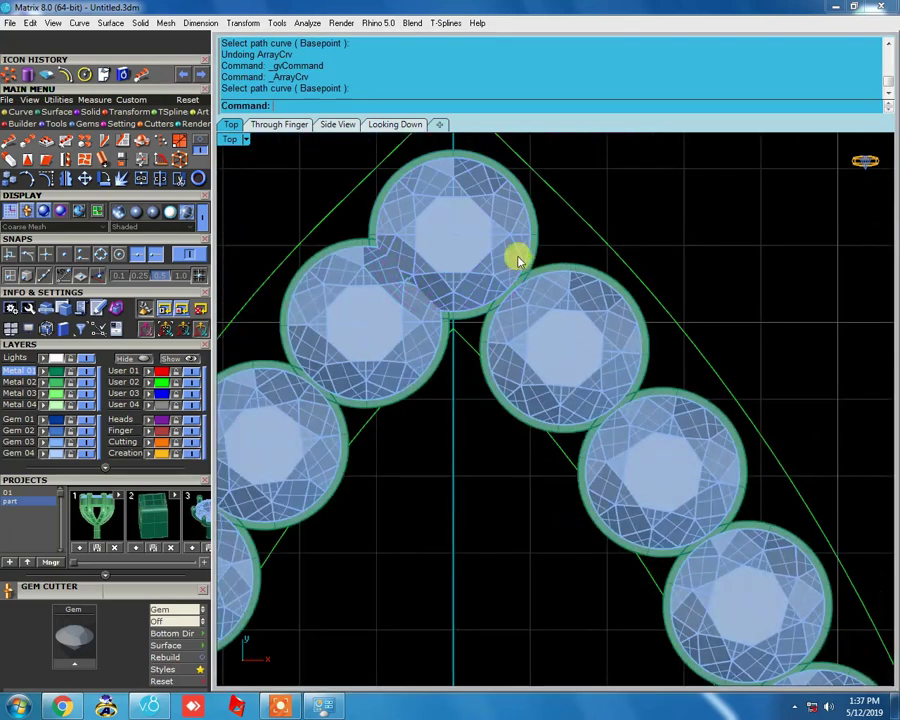
{"action": "scroll", "coordinate": [490, 233], "scroll_direction": "down", "scroll_amount": 2}
{"action": "scroll", "coordinate": [490, 233], "scroll_direction": "down", "scroll_amount": 3}
{"action": "scroll", "coordinate": [549, 420], "scroll_direction": "up", "scroll_amount": 1}
{"action": "scroll", "coordinate": [549, 388], "scroll_direction": "up", "scroll_amount": 3}
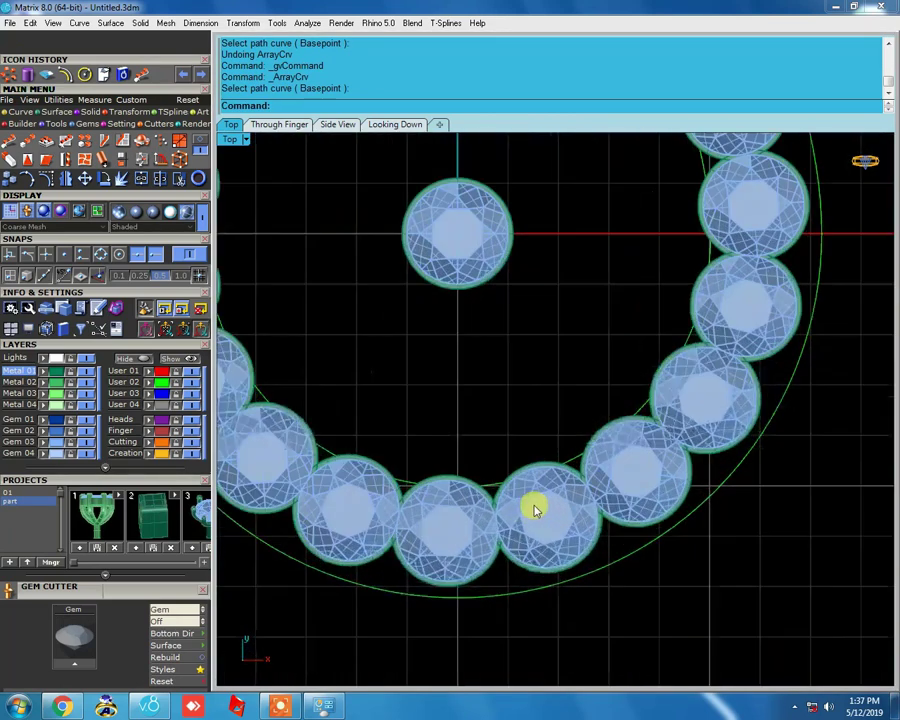
{"action": "scroll", "coordinate": [690, 396], "scroll_direction": "up", "scroll_amount": 2}
{"action": "scroll", "coordinate": [390, 580], "scroll_direction": "up", "scroll_amount": 1}
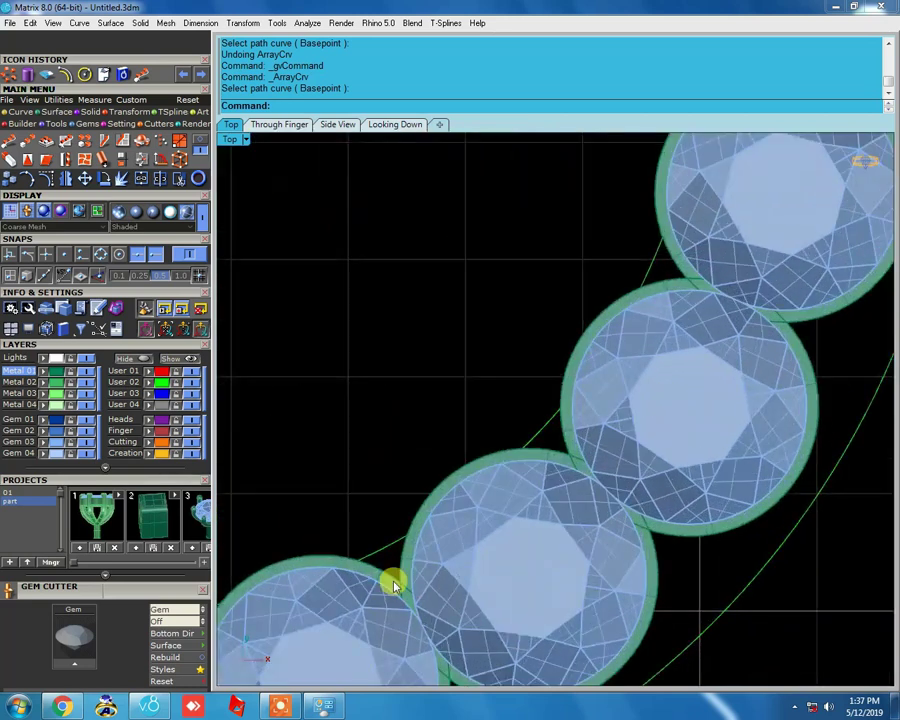
{"action": "scroll", "coordinate": [656, 380], "scroll_direction": "down", "scroll_amount": 1}
{"action": "scroll", "coordinate": [368, 467], "scroll_direction": "down", "scroll_amount": 2}
{"action": "scroll", "coordinate": [368, 467], "scroll_direction": "up", "scroll_amount": 3}
Check the inner path and outer teardrop curves, then undo the gem array
{"action": "left_click", "coordinate": [501, 474]}
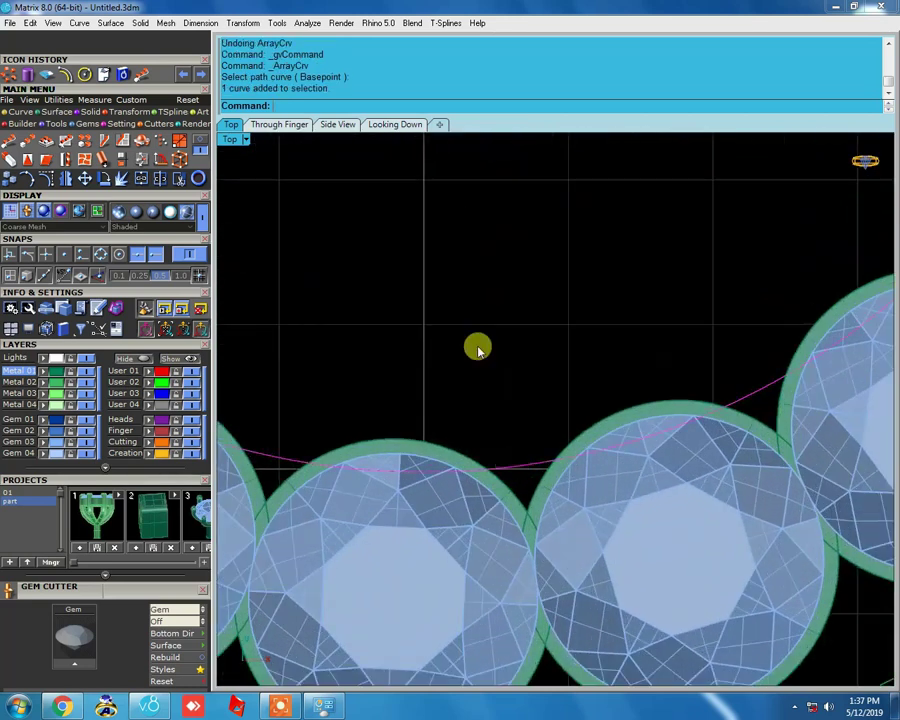
{"action": "scroll", "coordinate": [476, 346], "scroll_direction": "down", "scroll_amount": 3}
{"action": "left_click", "coordinate": [530, 565]}
{"action": "scroll", "coordinate": [509, 470], "scroll_direction": "up", "scroll_amount": 2}
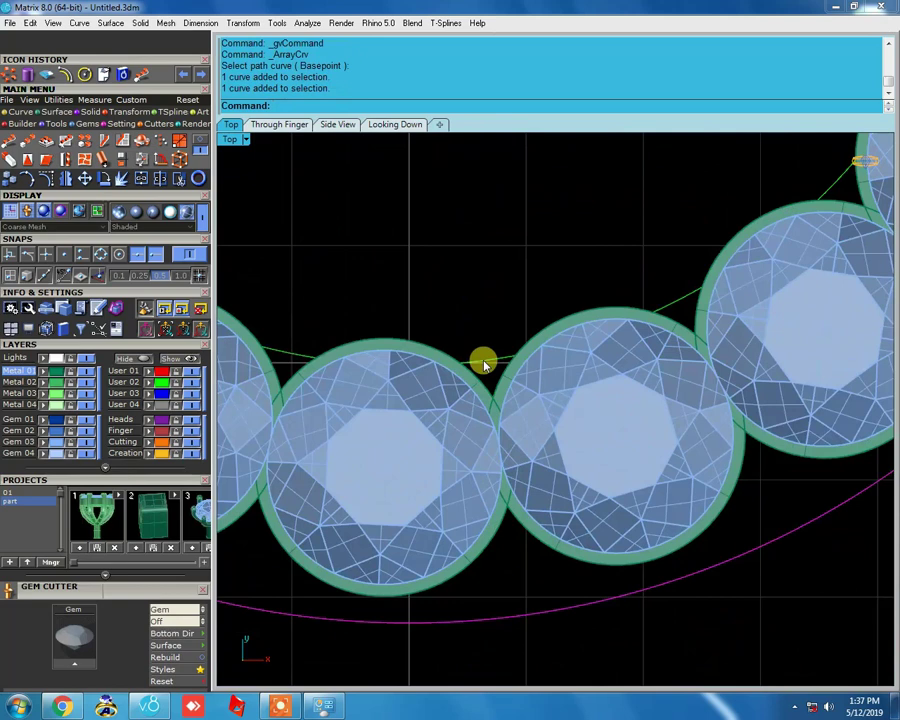
{"action": "left_click", "coordinate": [483, 364]}
{"action": "scroll", "coordinate": [516, 560], "scroll_direction": "down", "scroll_amount": 3}
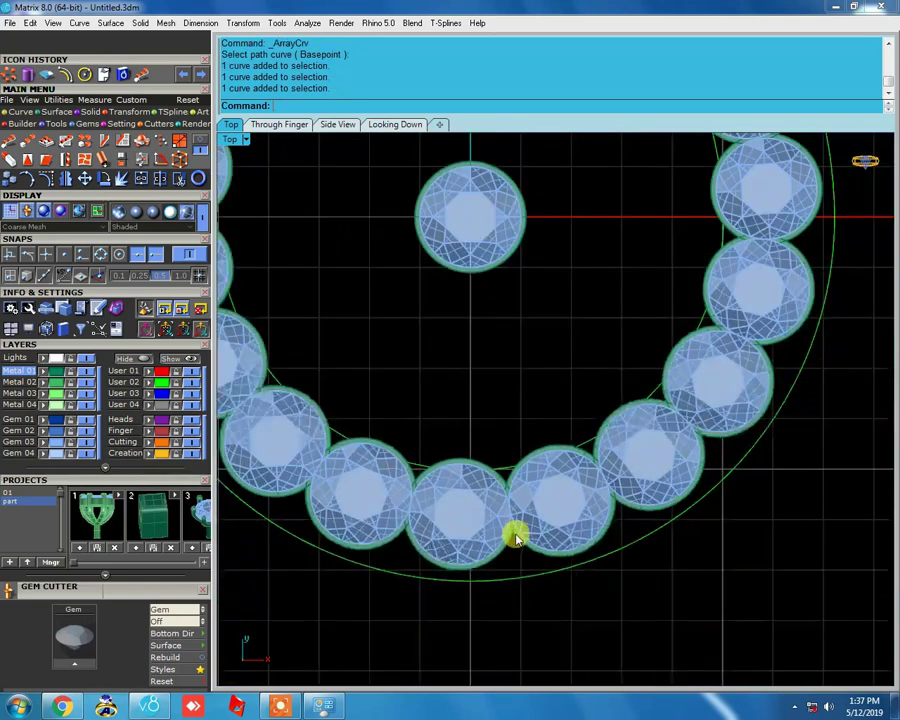
{"action": "scroll", "coordinate": [514, 500], "scroll_direction": "down", "scroll_amount": 2}
{"action": "scroll", "coordinate": [510, 245], "scroll_direction": "up", "scroll_amount": 3}
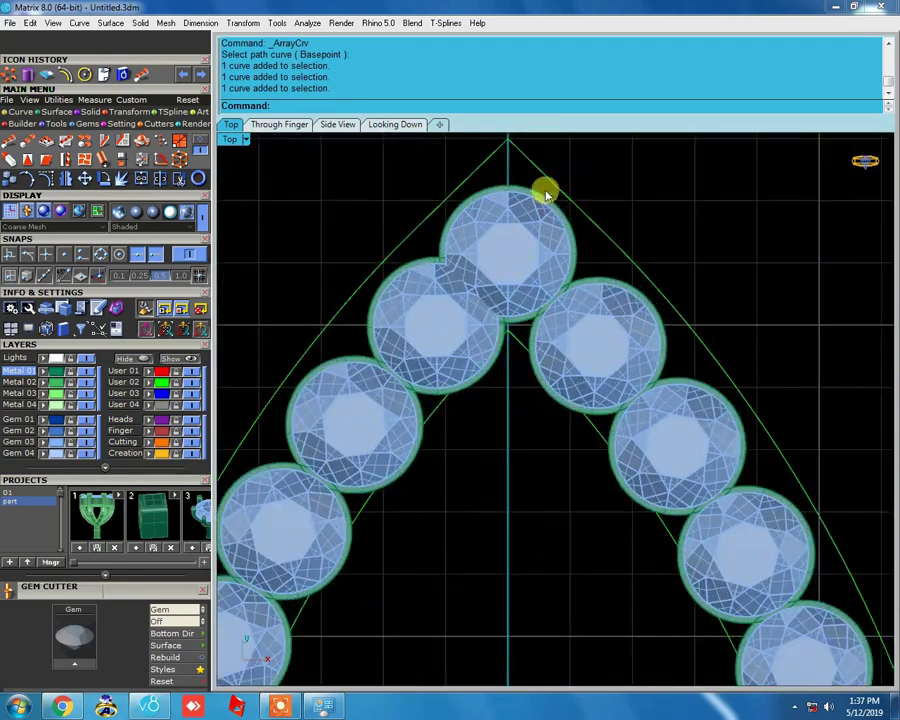
{"action": "scroll", "coordinate": [545, 193], "scroll_direction": "down", "scroll_amount": 2}
{"action": "left_click", "coordinate": [188, 76]}
{"action": "scroll", "coordinate": [406, 368], "scroll_direction": "up", "scroll_amount": 2}
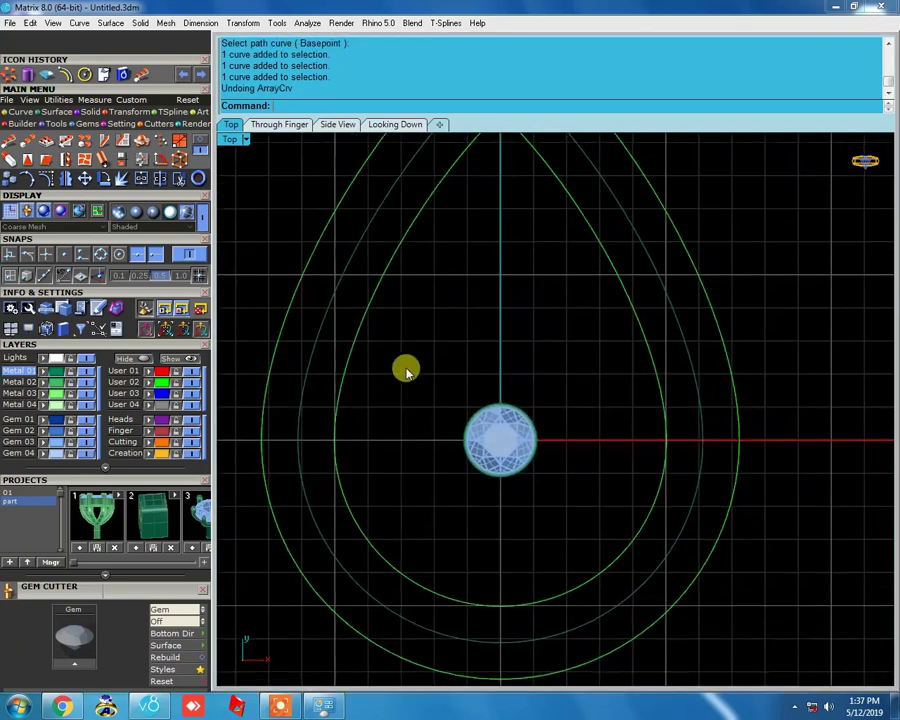
Copy and paste the centre gem, hiding the pasted copy
{"action": "left_click_drag", "start_coordinate": [410, 362], "coordinate": [600, 545]}
{"action": "scroll", "coordinate": [480, 390], "scroll_direction": "up", "scroll_amount": 2}
{"action": "right_click_drag", "start_coordinate": [479, 391], "coordinate": [539, 378]}
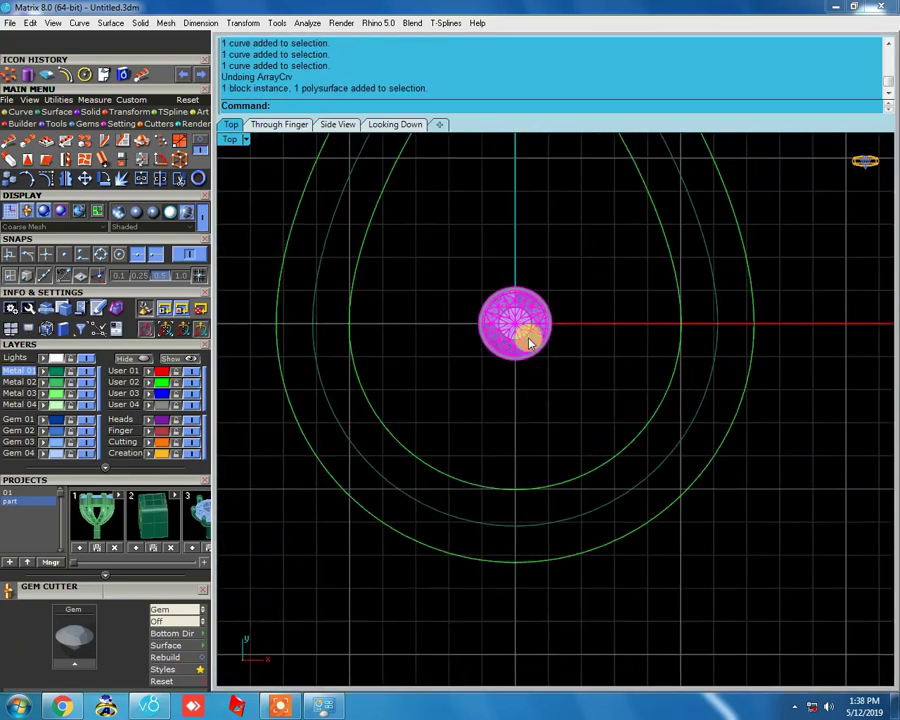
{"action": "key", "text": "ctrl+c"}
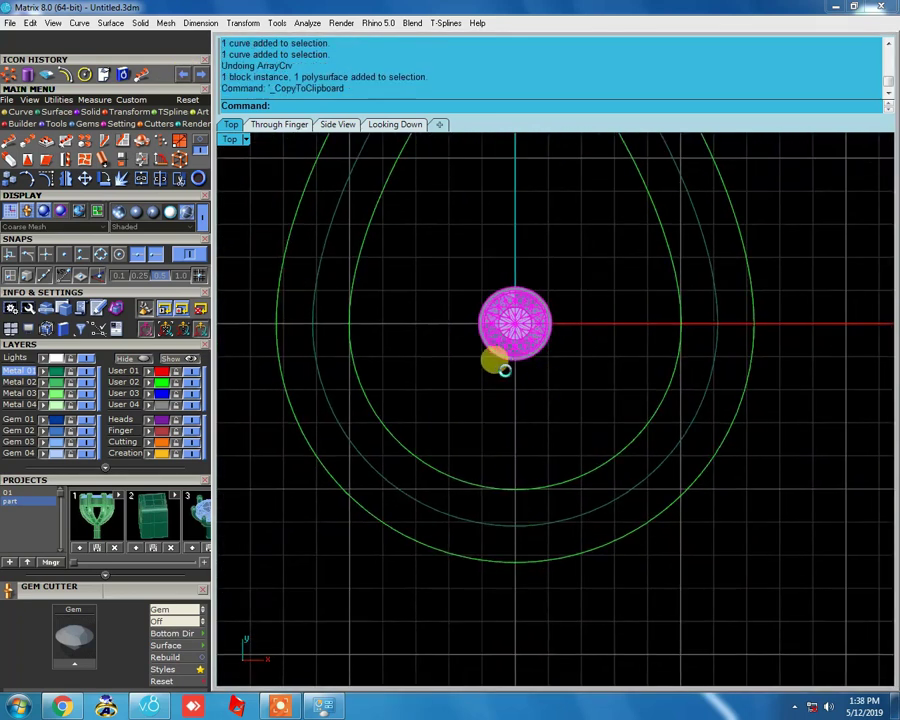
{"action": "key", "text": "ctrl+v"}
{"action": "key", "text": "ctrl+h"}
Move the gem down to the teardrop's lower curve and show it as wireframe
{"action": "mouse_move", "coordinate": [599, 277]}
{"action": "left_mouse_down"}
{"action": "mouse_move", "coordinate": [526, 354]}
{"action": "mouse_move", "coordinate": [516, 534]}
{"action": "left_mouse_up"}
{"action": "scroll", "coordinate": [511, 523], "scroll_direction": "up", "scroll_amount": 5}
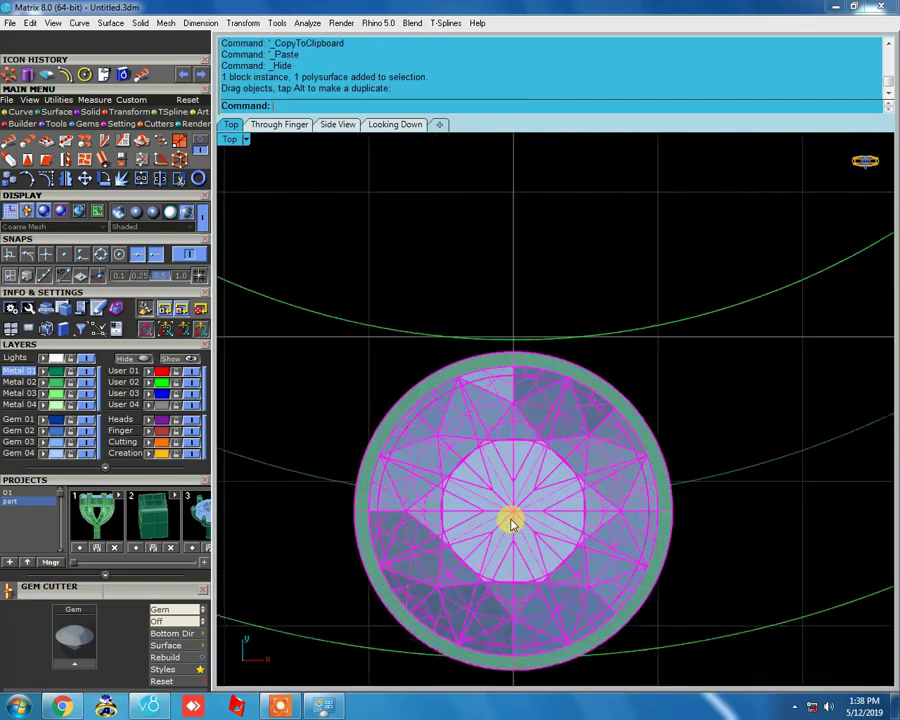
{"action": "scroll", "coordinate": [511, 523], "scroll_direction": "up", "scroll_amount": 2}
{"action": "scroll", "coordinate": [500, 313], "scroll_direction": "down", "scroll_amount": 3}
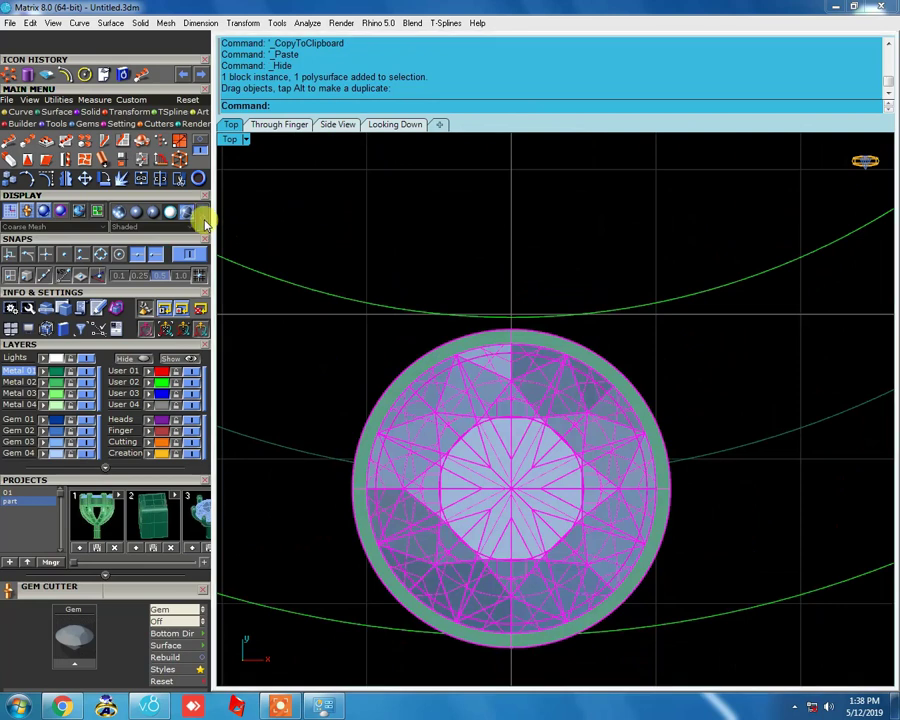
{"action": "left_click", "coordinate": [200, 213]}
{"action": "scroll", "coordinate": [517, 455], "scroll_direction": "up", "scroll_amount": 2}
{"action": "scroll", "coordinate": [517, 455], "scroll_direction": "down", "scroll_amount": 2}
With Ortho on, adjust the gem vertically onto the teardrop bottom and reselect it
{"action": "mouse_move", "coordinate": [747, 462]}
{"action": "left_mouse_down"}
{"action": "mouse_move", "coordinate": [723, 388]}
{"action": "mouse_move", "coordinate": [578, 389]}
{"action": "left_mouse_up"}
{"action": "scroll", "coordinate": [524, 468], "scroll_direction": "up", "scroll_amount": 3}
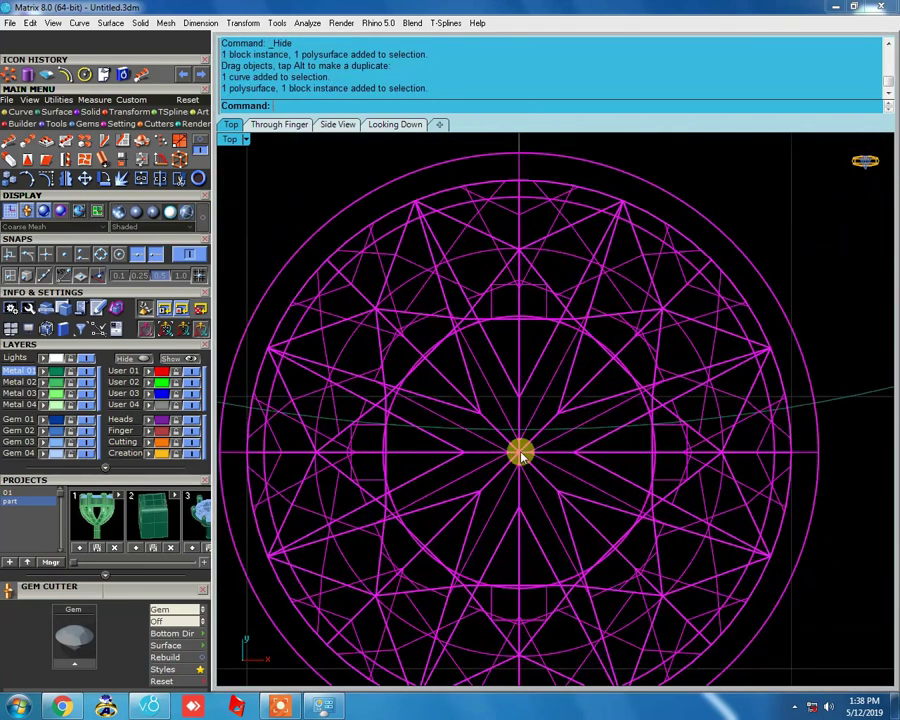
{"action": "left_click", "coordinate": [66, 276]}
{"action": "left_click_drag", "start_coordinate": [532, 396], "coordinate": [520, 368]}
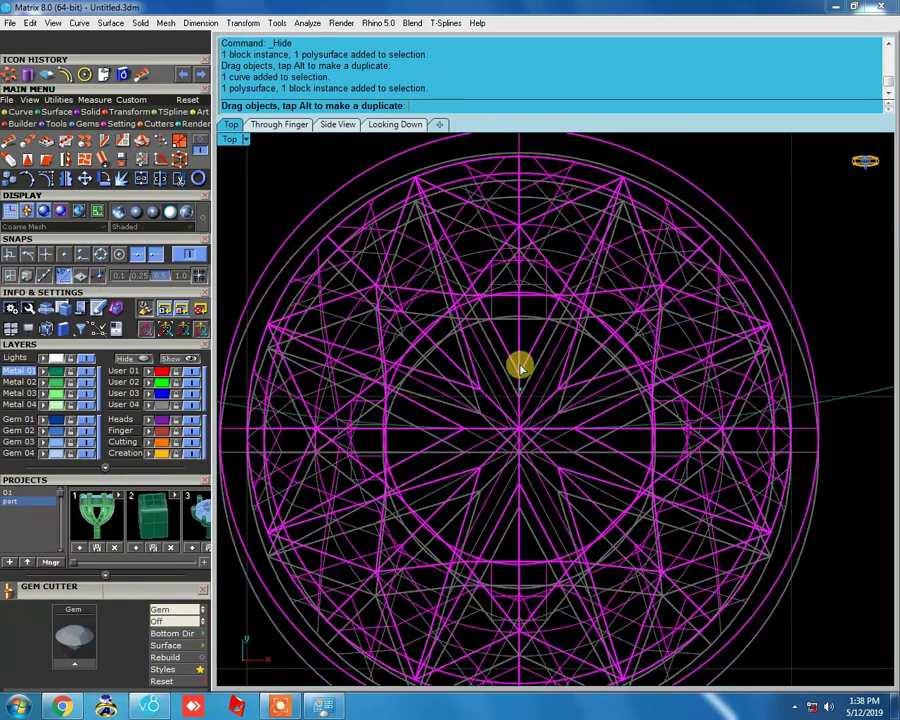
{"action": "left_click_drag", "start_coordinate": [520, 368], "coordinate": [520, 420]}
{"action": "scroll", "coordinate": [520, 420], "scroll_direction": "down", "scroll_amount": 2}
{"action": "scroll", "coordinate": [519, 421], "scroll_direction": "down", "scroll_amount": 3}
{"action": "left_click", "coordinate": [714, 455]}
{"action": "scroll", "coordinate": [700, 440], "scroll_direction": "down", "scroll_amount": 3}
{"action": "scroll", "coordinate": [382, 392], "scroll_direction": "down", "scroll_amount": 2}
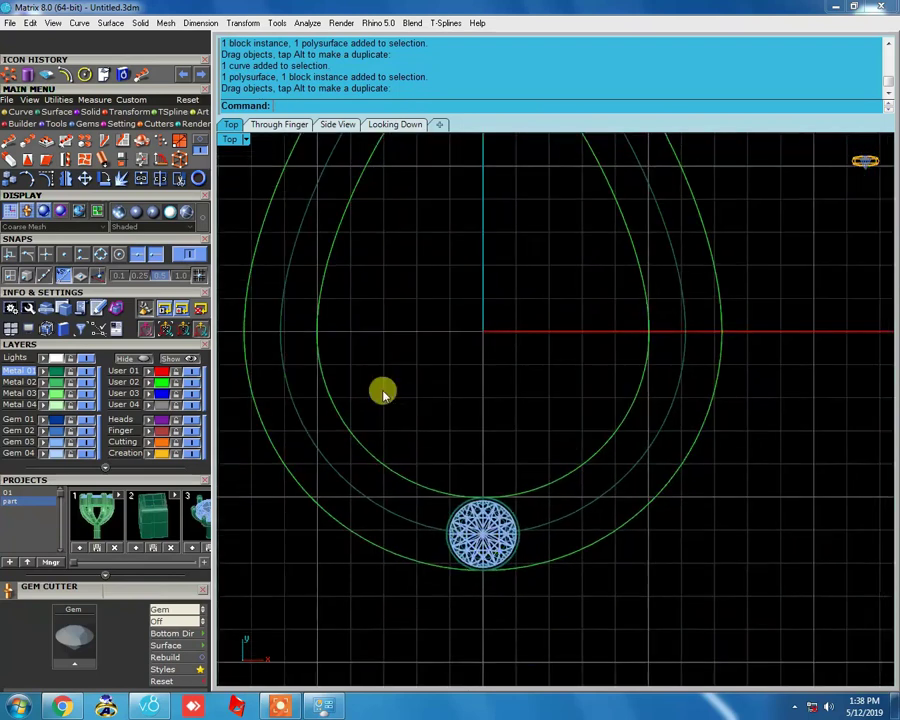
{"action": "left_click_drag", "start_coordinate": [392, 386], "coordinate": [593, 607]}
{"action": "scroll", "coordinate": [537, 443], "scroll_direction": "down", "scroll_amount": 1}
{"action": "right_click_drag", "start_coordinate": [537, 443], "coordinate": [530, 503]}
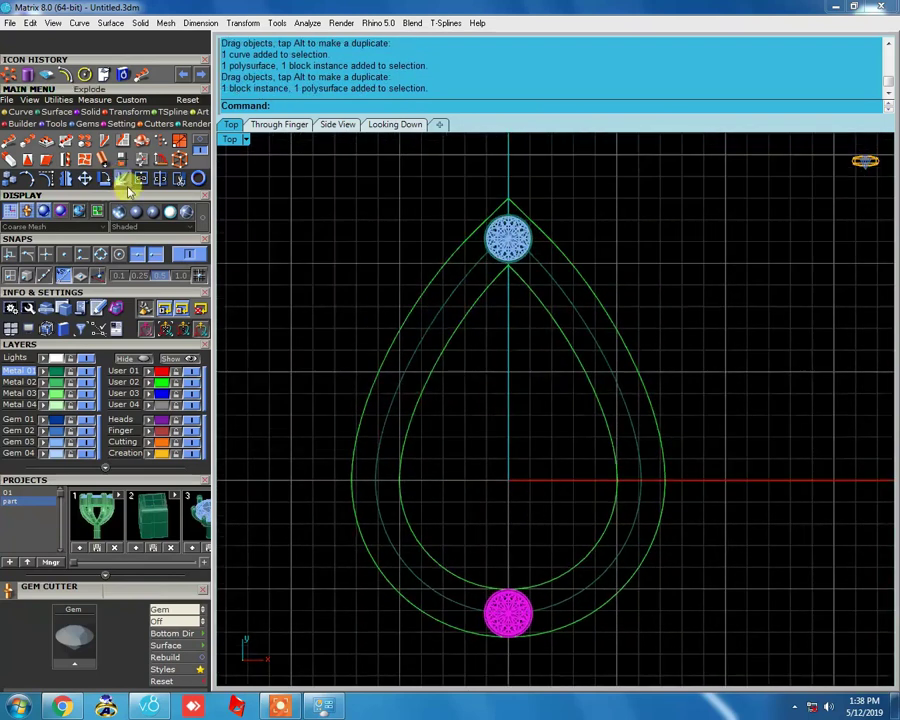
Switch to Plastic shading and array 22 round gems along the teardrop curve
{"action": "left_click", "coordinate": [150, 211]}
{"action": "right_click_drag", "start_coordinate": [492, 395], "coordinate": [492, 392]}
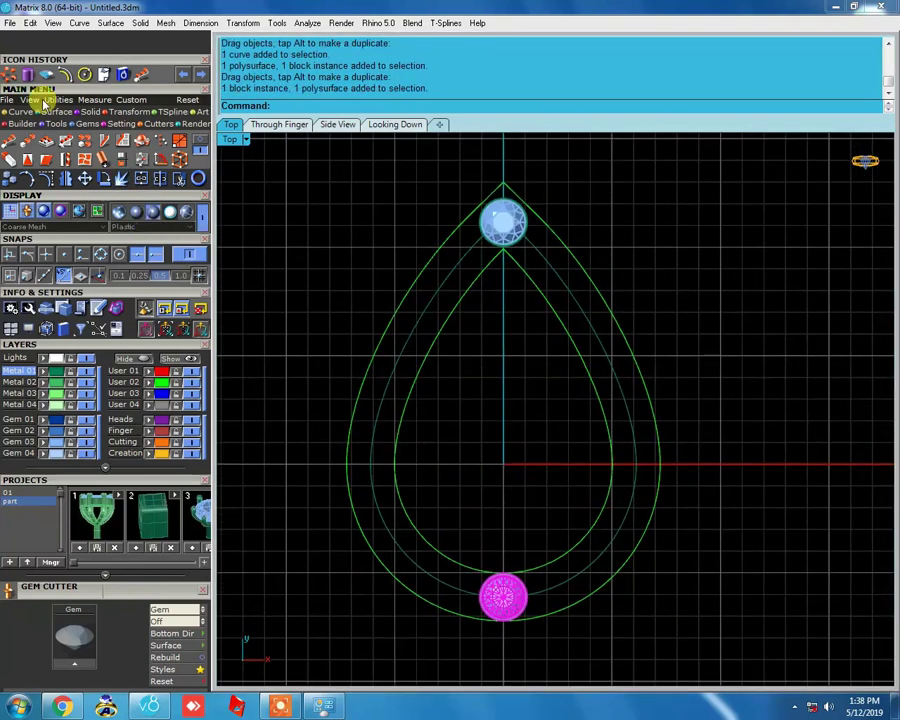
{"action": "left_click", "coordinate": [8, 142]}
{"action": "left_click", "coordinate": [623, 510]}
{"action": "left_click", "coordinate": [502, 427]}
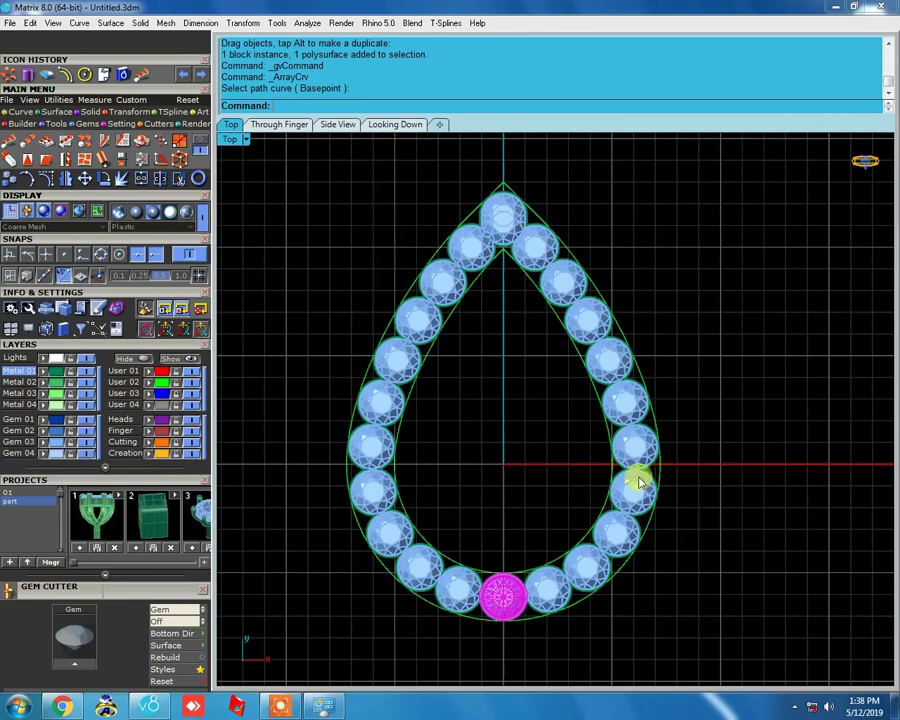
{"action": "scroll", "coordinate": [517, 232], "scroll_direction": "up", "scroll_amount": 5}
{"action": "scroll", "coordinate": [516, 206], "scroll_direction": "up", "scroll_amount": 3}
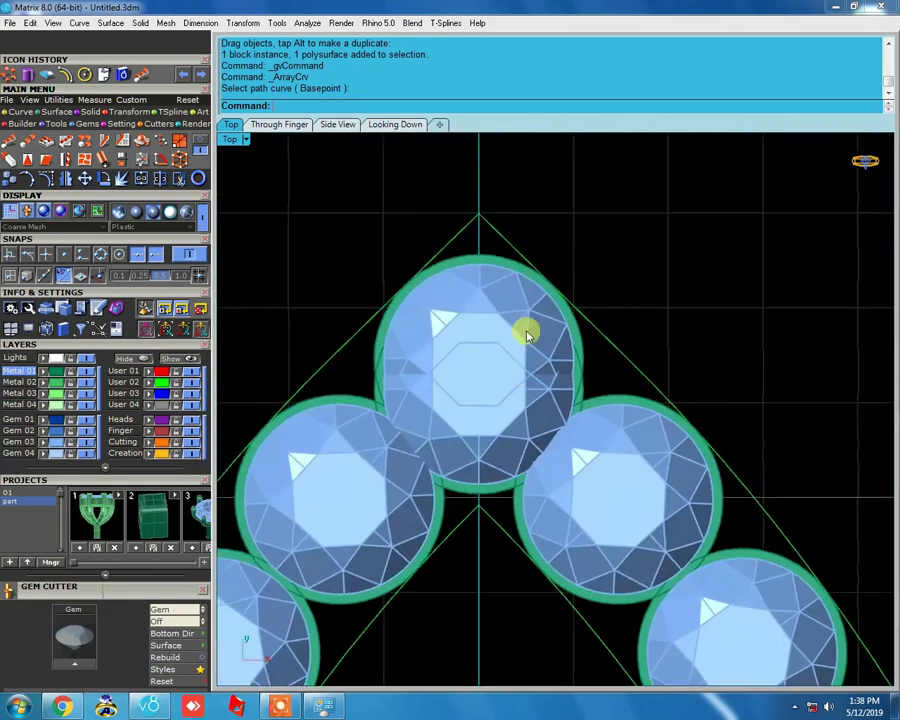
{"action": "scroll", "coordinate": [526, 331], "scroll_direction": "up", "scroll_amount": 3}
{"action": "scroll", "coordinate": [515, 478], "scroll_direction": "down", "scroll_amount": 2}
{"action": "scroll", "coordinate": [504, 478], "scroll_direction": "up", "scroll_amount": 2}
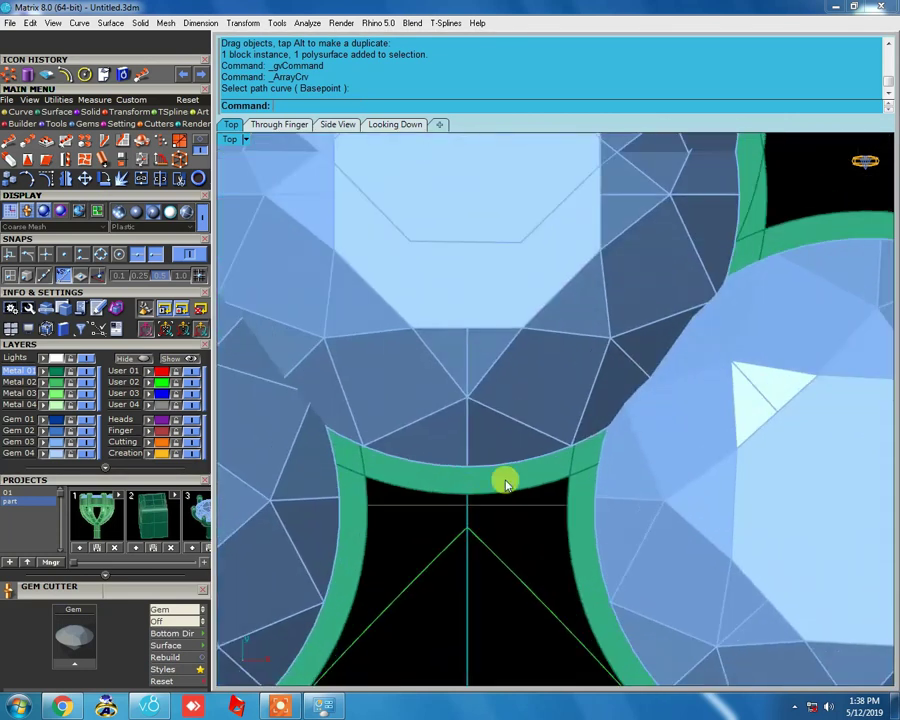
Select the duplicate gem overlapping at the top tip of the teardrop
{"action": "left_click", "coordinate": [504, 478]}
{"action": "scroll", "coordinate": [542, 315], "scroll_direction": "down", "scroll_amount": 2}
{"action": "scroll", "coordinate": [600, 270], "scroll_direction": "down", "scroll_amount": 2}
{"action": "scroll", "coordinate": [640, 235], "scroll_direction": "down", "scroll_amount": 3}
{"action": "scroll", "coordinate": [600, 280], "scroll_direction": "down", "scroll_amount": 2}
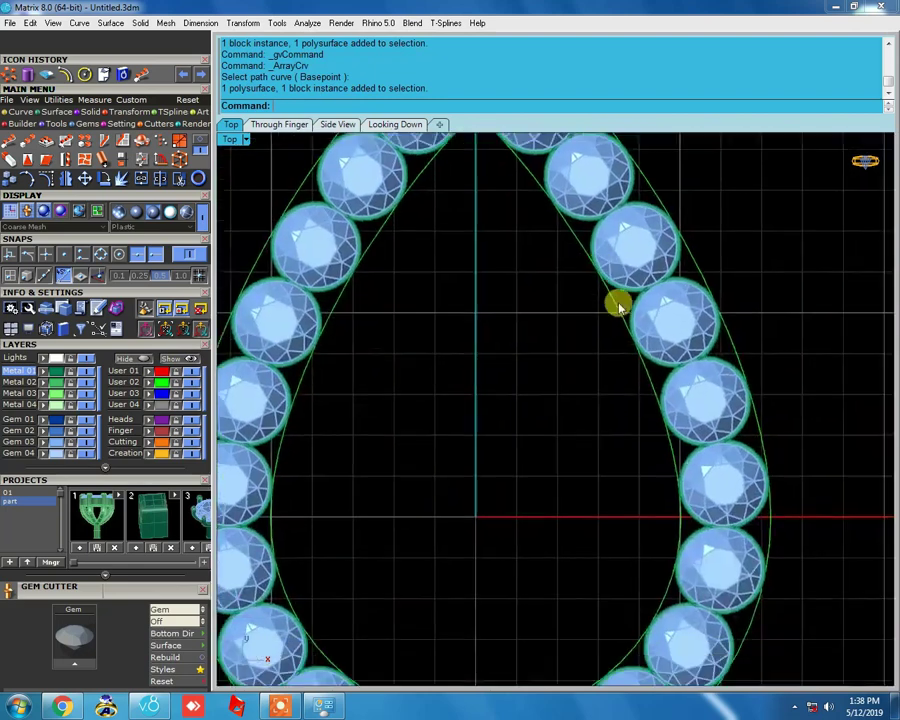
{"action": "scroll", "coordinate": [500, 558], "scroll_direction": "down", "scroll_amount": 2}
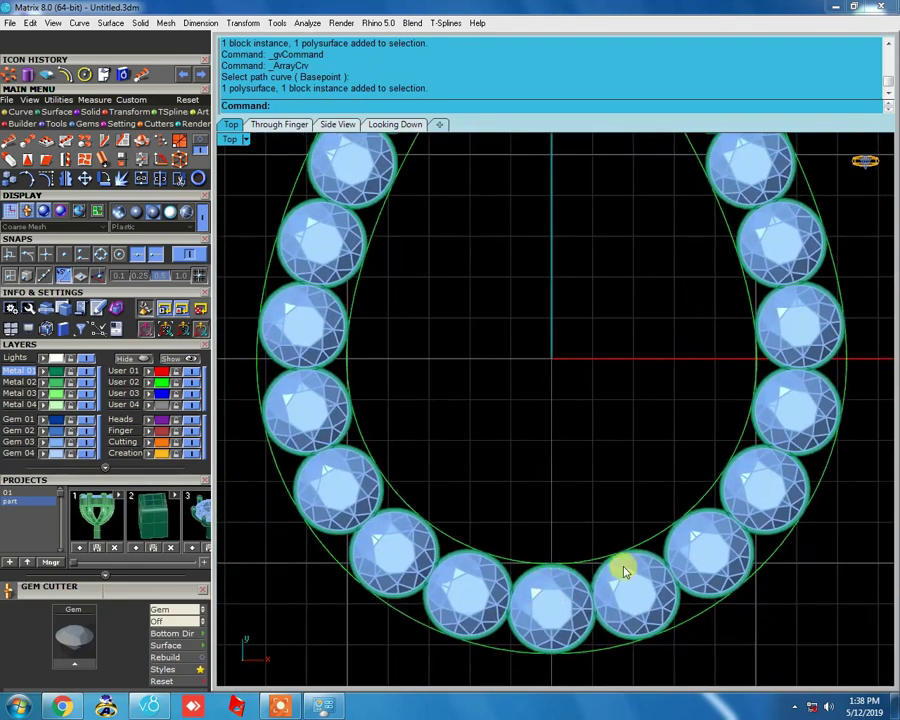
{"action": "scroll", "coordinate": [643, 201], "scroll_direction": "down", "scroll_amount": 1}
{"action": "scroll", "coordinate": [585, 280], "scroll_direction": "up", "scroll_amount": 2}
{"action": "scroll", "coordinate": [540, 286], "scroll_direction": "up", "scroll_amount": 3}
{"action": "scroll", "coordinate": [507, 310], "scroll_direction": "up", "scroll_amount": 2}
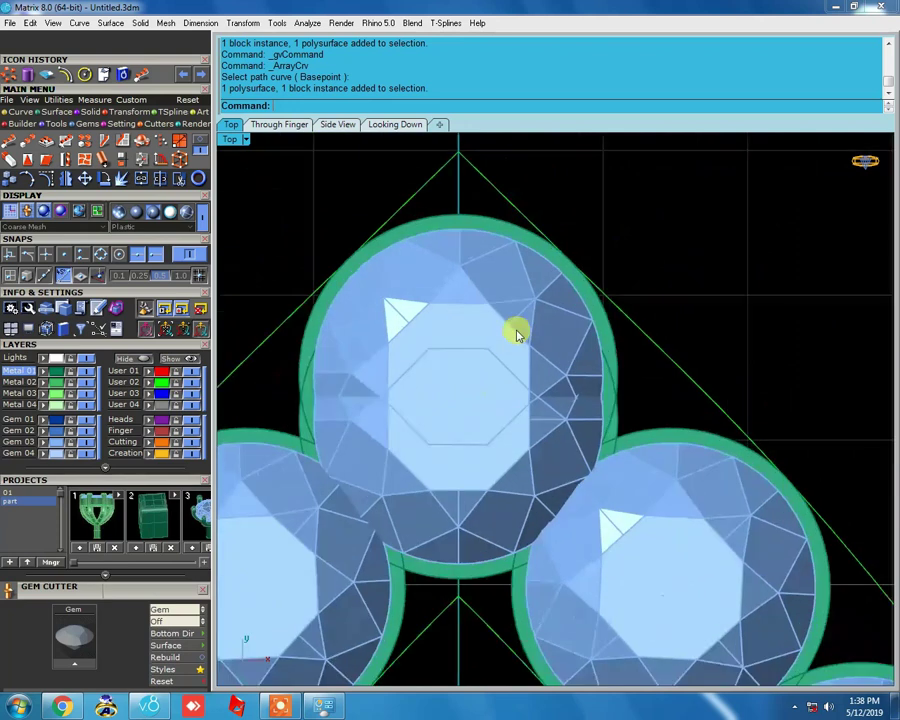
{"action": "scroll", "coordinate": [540, 305], "scroll_direction": "up", "scroll_amount": 1}
{"action": "scroll", "coordinate": [560, 285], "scroll_direction": "up", "scroll_amount": 1}
{"action": "scroll", "coordinate": [508, 253], "scroll_direction": "down", "scroll_amount": 1}
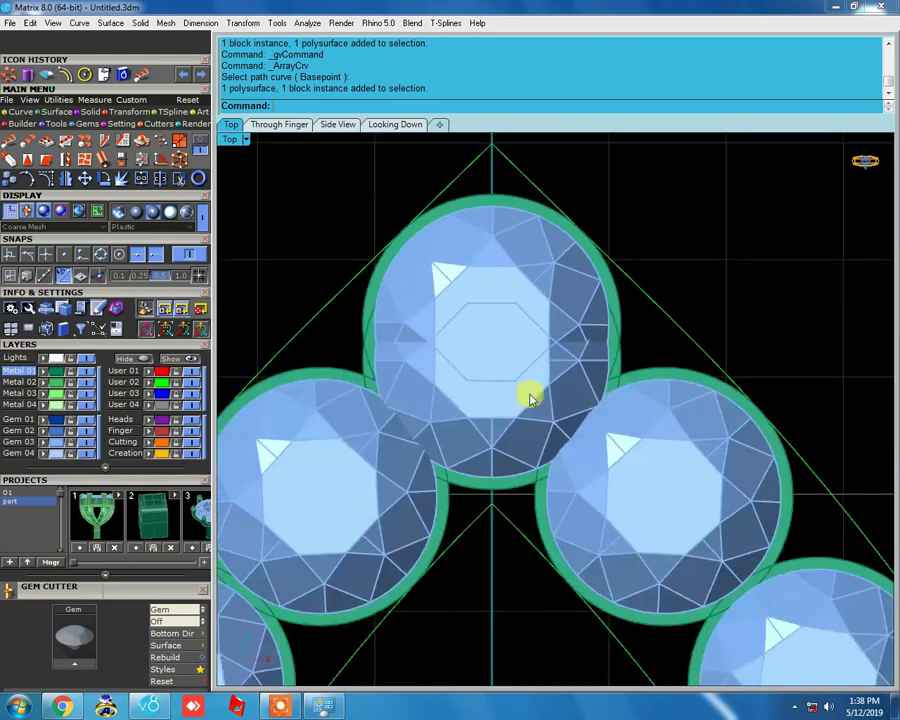
{"action": "scroll", "coordinate": [512, 518], "scroll_direction": "up", "scroll_amount": 1}
{"action": "scroll", "coordinate": [558, 305], "scroll_direction": "down", "scroll_amount": 2}
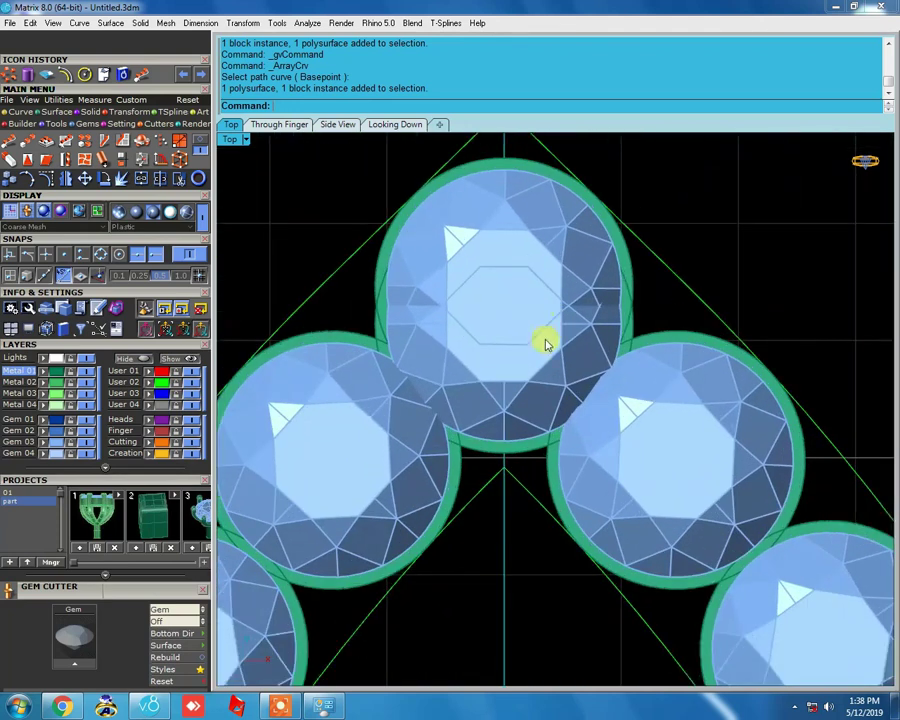
{"action": "scroll", "coordinate": [535, 445], "scroll_direction": "up", "scroll_amount": 2}
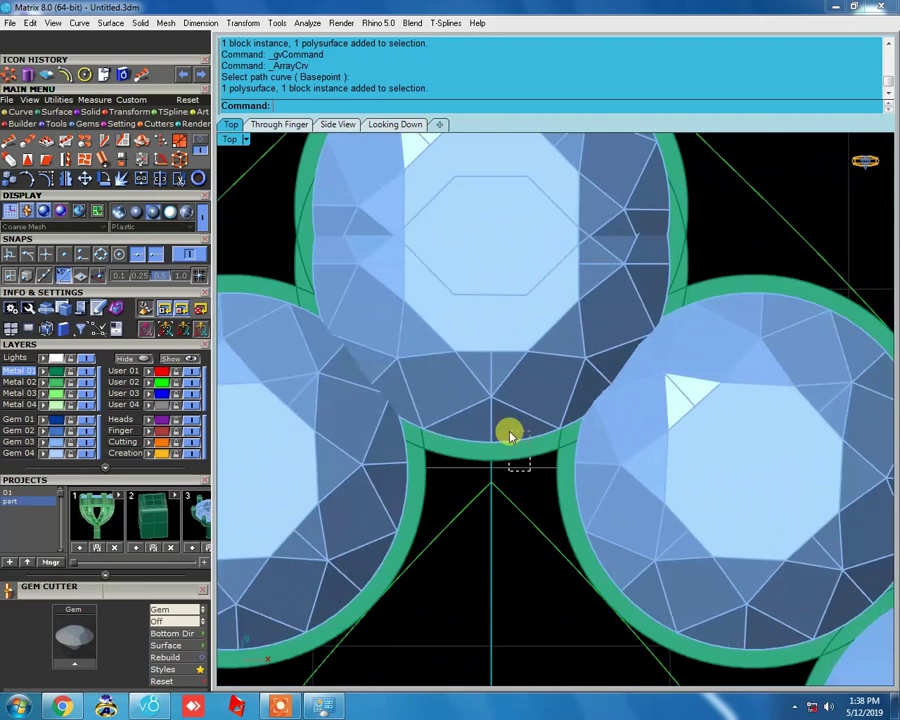
{"action": "left_click", "coordinate": [489, 436]}
{"action": "scroll", "coordinate": [513, 388], "scroll_direction": "down", "scroll_amount": 2}
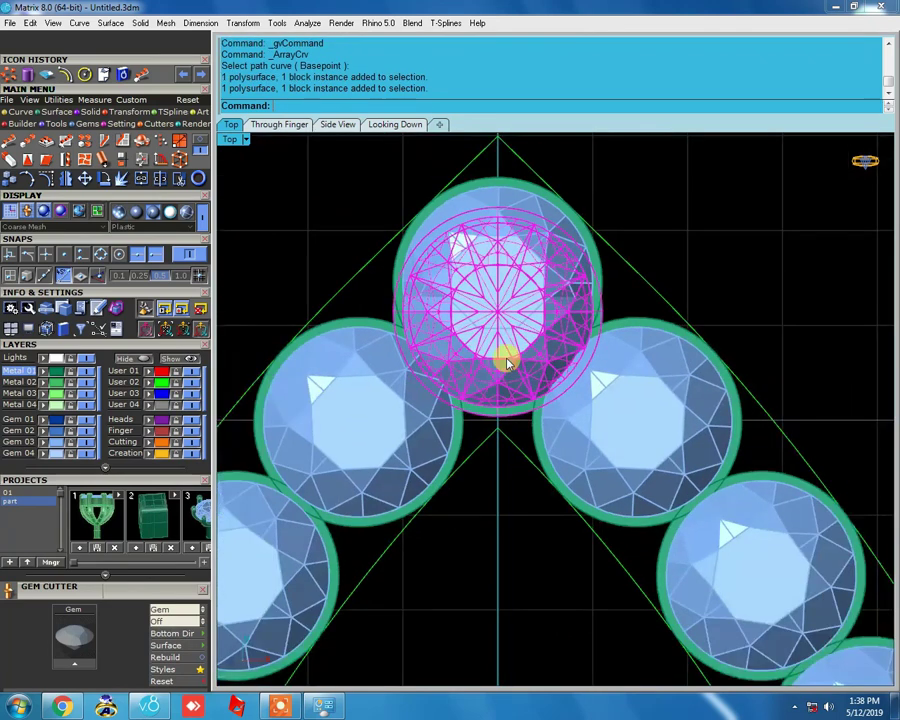
Delete the extra overlapping gem at the teardrop tip
{"action": "key", "text": "Delete"}
{"action": "scroll", "coordinate": [520, 340], "scroll_direction": "down", "scroll_amount": 3}
{"action": "scroll", "coordinate": [546, 318], "scroll_direction": "down", "scroll_amount": 2}
{"action": "scroll", "coordinate": [562, 466], "scroll_direction": "up", "scroll_amount": 2}
{"action": "scroll", "coordinate": [568, 485], "scroll_direction": "down", "scroll_amount": 3}
{"action": "scroll", "coordinate": [568, 482], "scroll_direction": "down", "scroll_amount": 2}
Move the whole teardrop gem layout up beside the gem circle
{"action": "left_click_drag", "start_coordinate": [462, 337], "coordinate": [630, 560]}
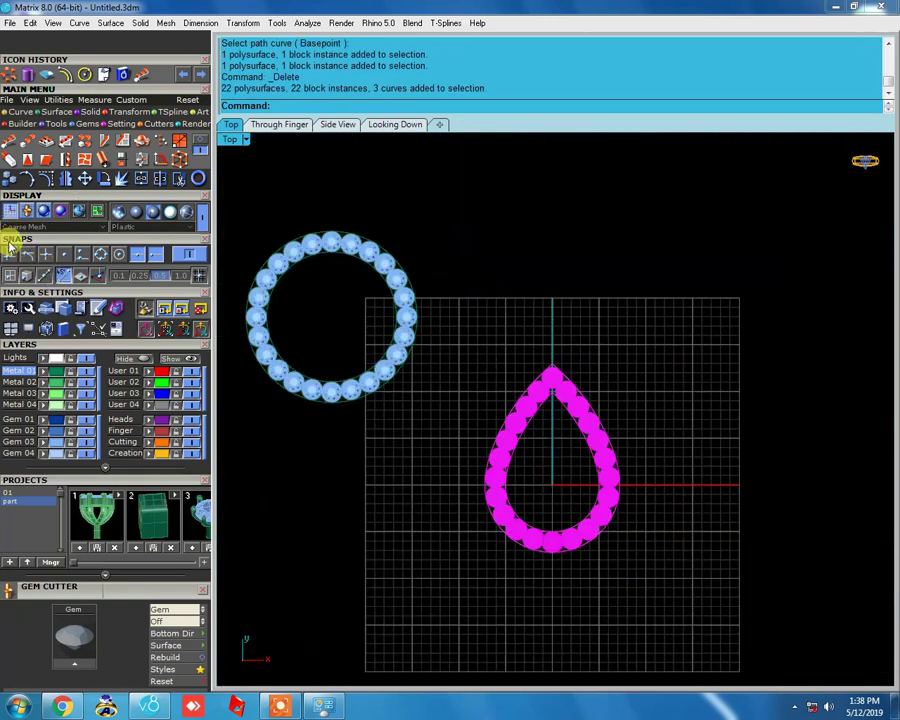
{"action": "left_click", "coordinate": [8, 180]}
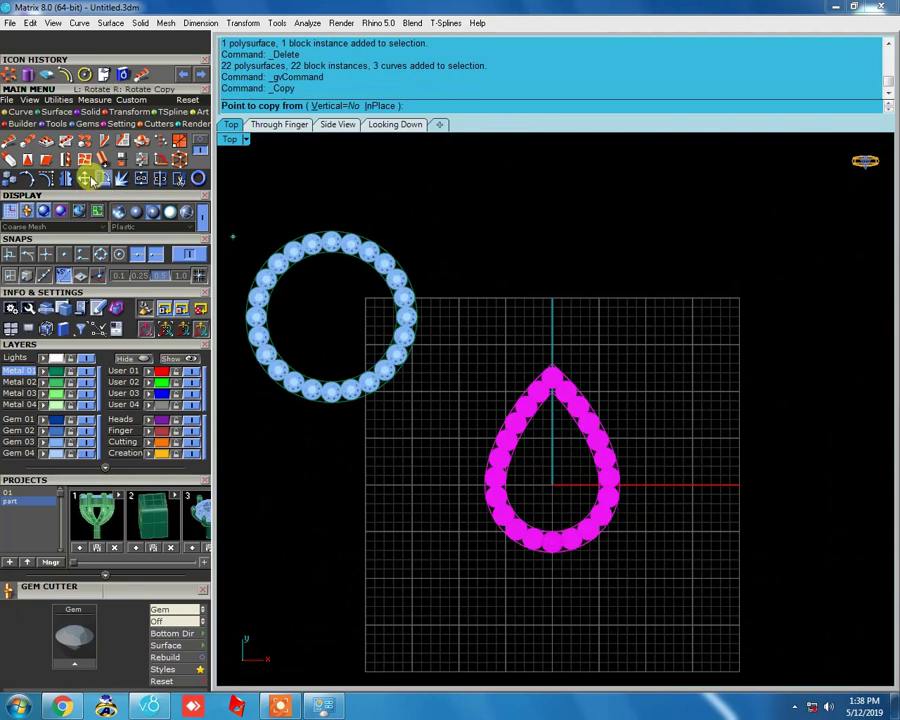
{"action": "left_click", "coordinate": [86, 178]}
{"action": "key", "text": "Escape"}
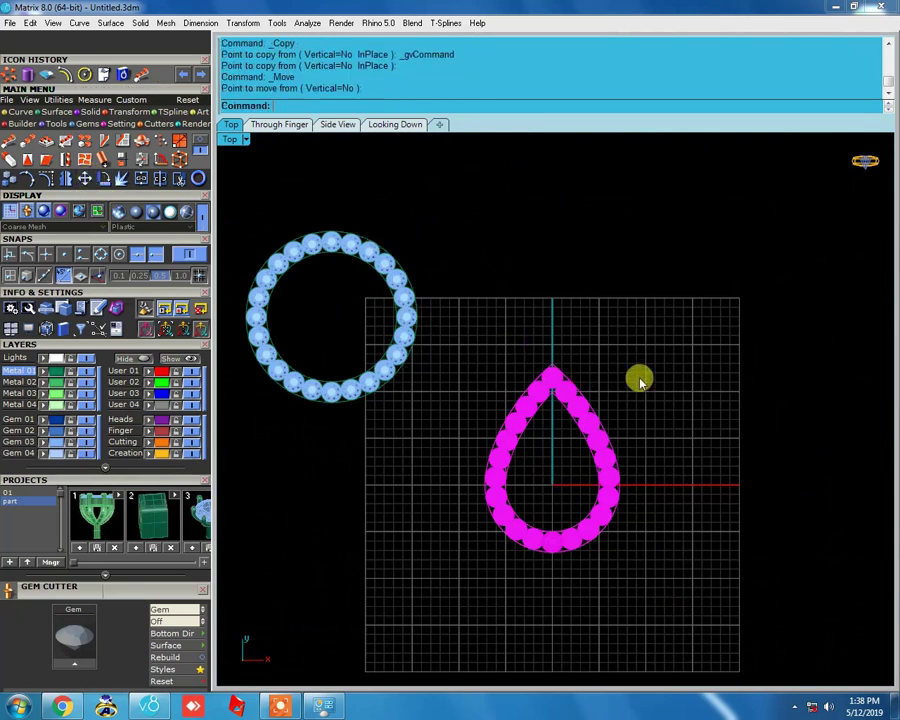
{"action": "left_click_drag", "start_coordinate": [573, 400], "coordinate": [530, 220]}
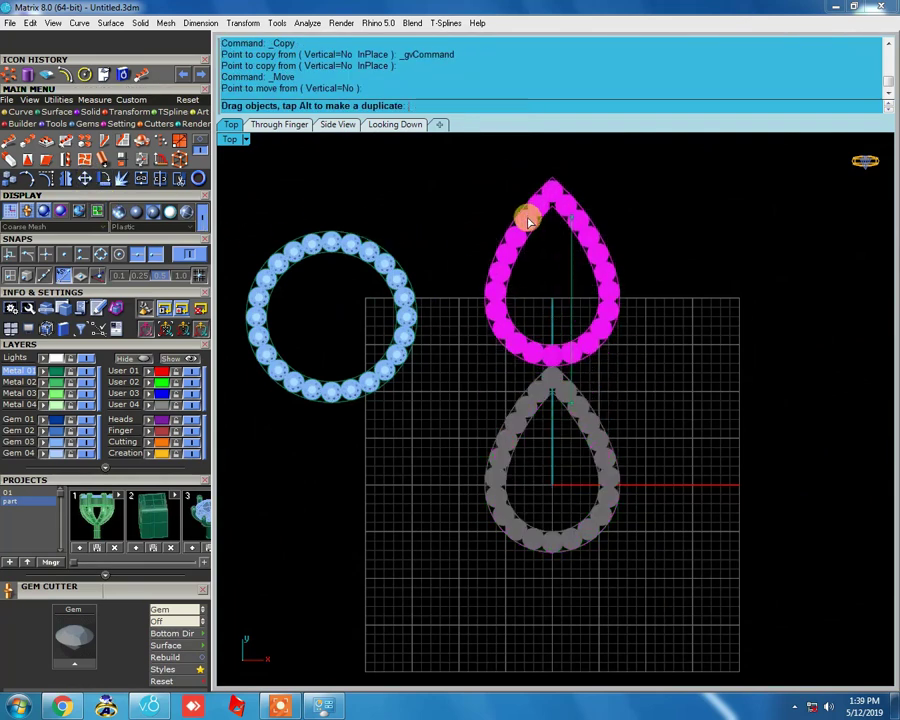
{"action": "left_click", "coordinate": [617, 432]}
{"action": "scroll", "coordinate": [600, 420], "scroll_direction": "up", "scroll_amount": 3}
{"action": "scroll", "coordinate": [628, 392], "scroll_direction": "down", "scroll_amount": 4}
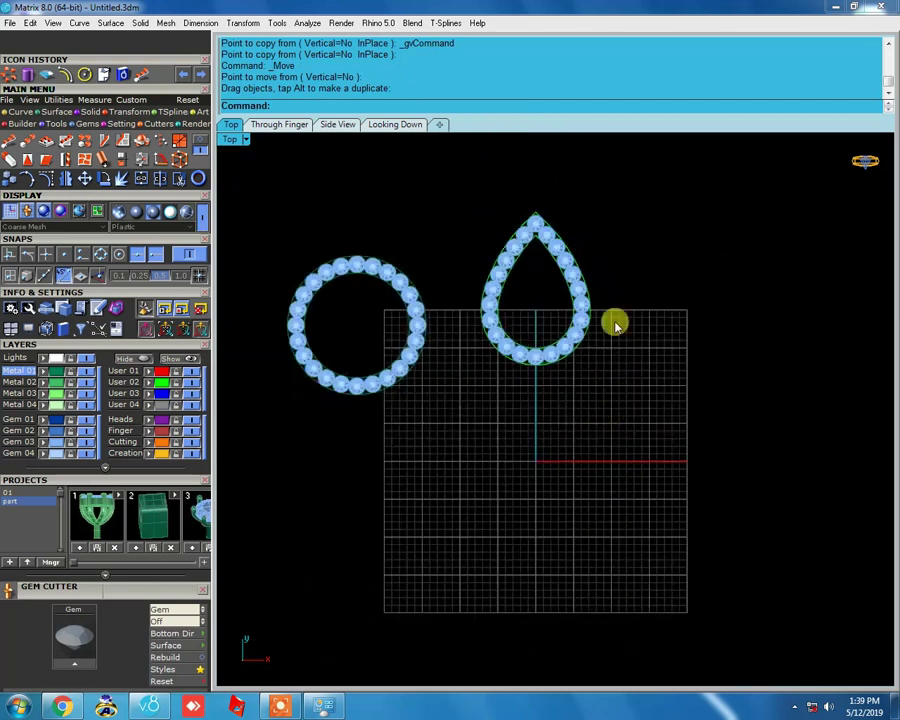
Select all curves and gems and hide both layouts
{"action": "key", "text": "ctrl+a"}
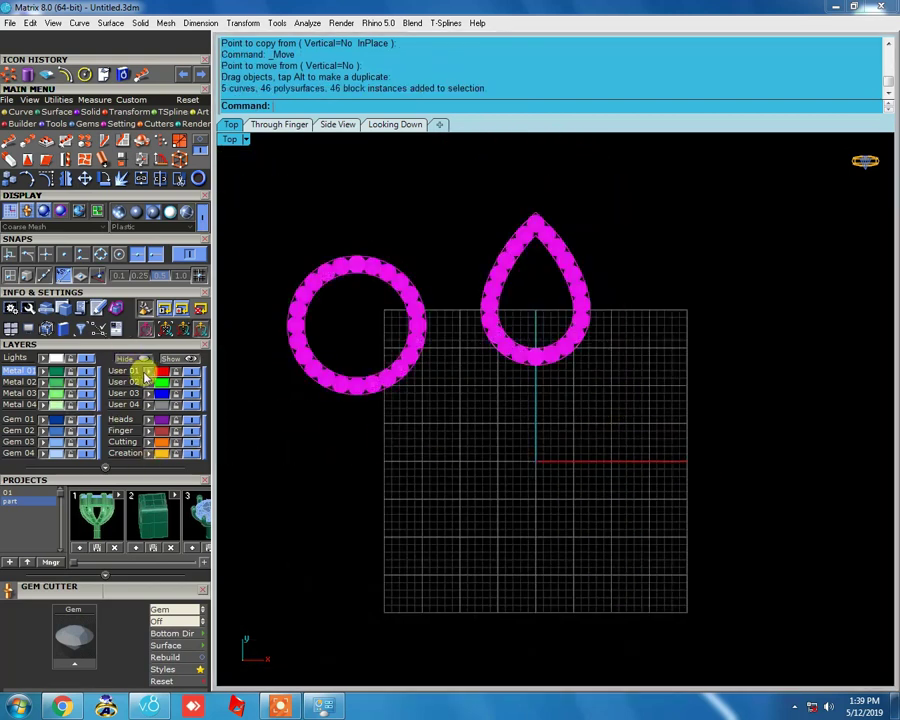
{"action": "left_click", "coordinate": [122, 359]}
{"action": "scroll", "coordinate": [570, 424], "scroll_direction": "up", "scroll_amount": 3}
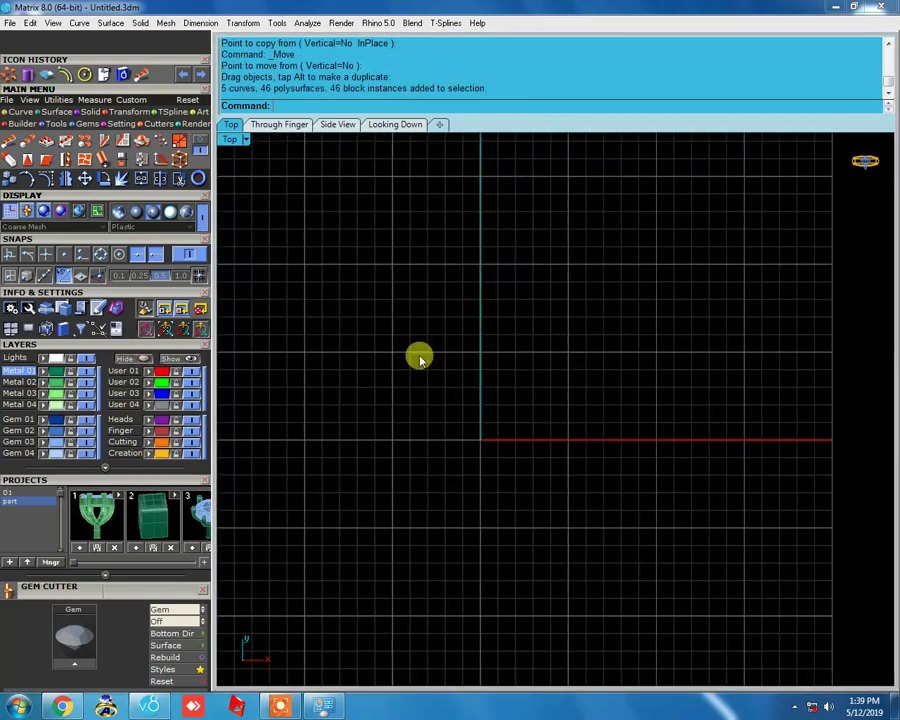
{"action": "left_click", "coordinate": [15, 113]}
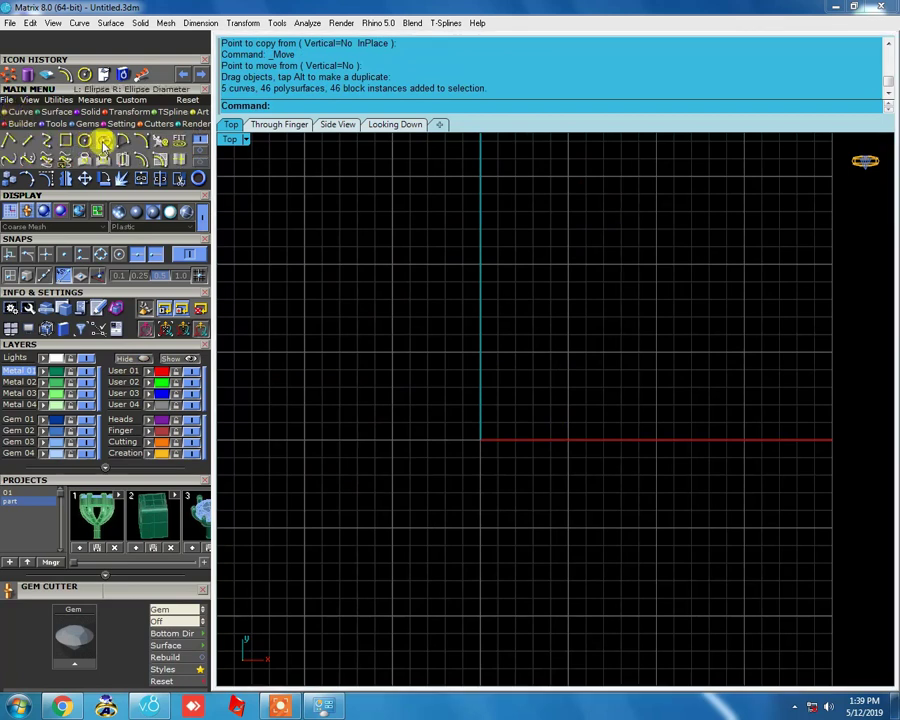
Draw an oval ellipse centred at the origin
{"action": "left_click", "coordinate": [122, 141]}
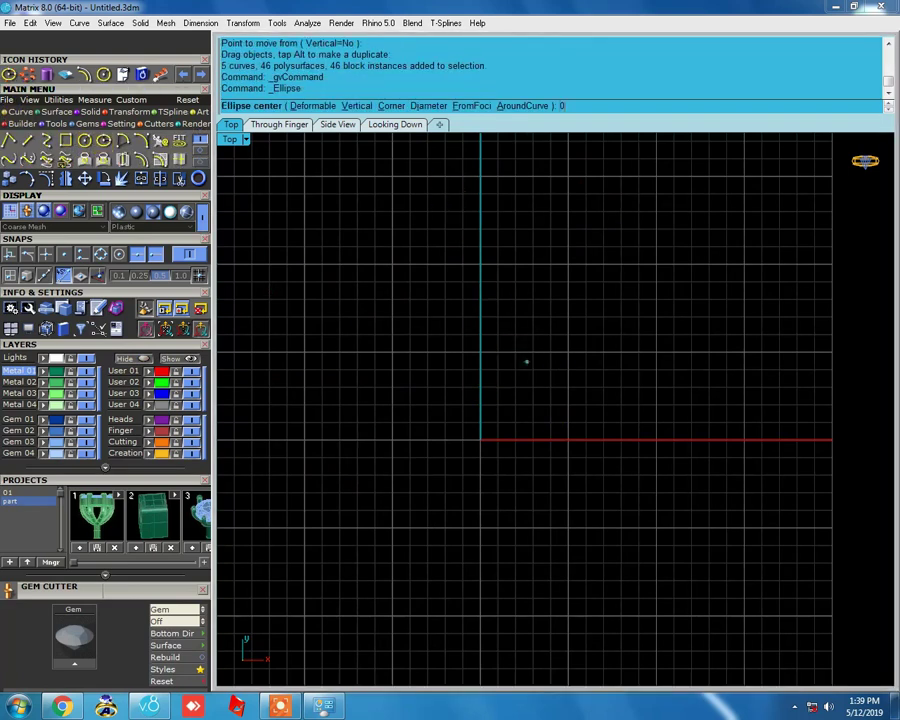
{"action": "key", "text": "Return"}
{"action": "left_click", "coordinate": [478, 254]}
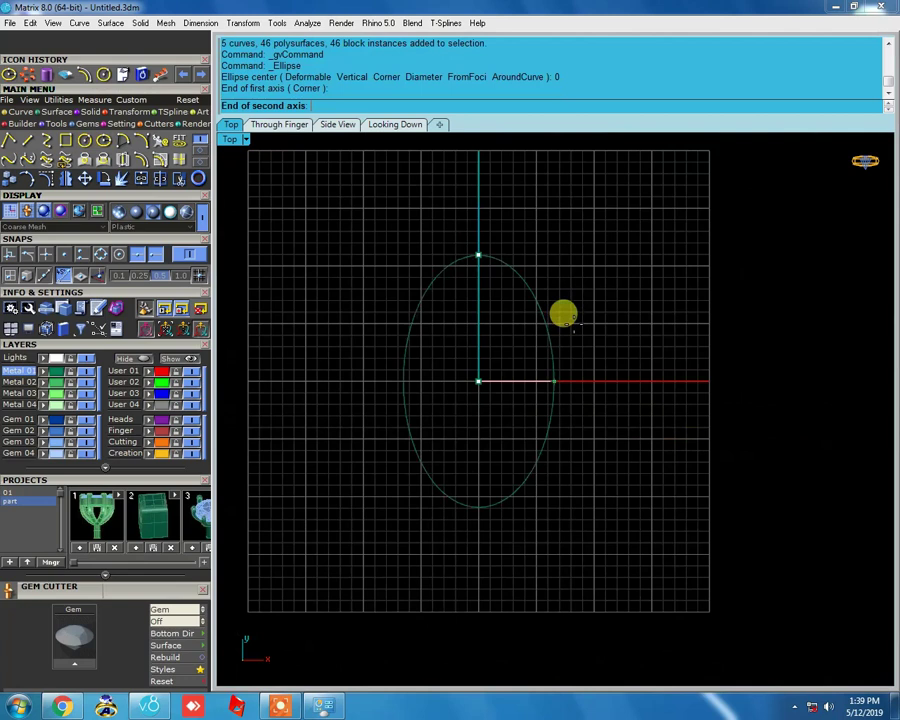
{"action": "left_click", "coordinate": [583, 333]}
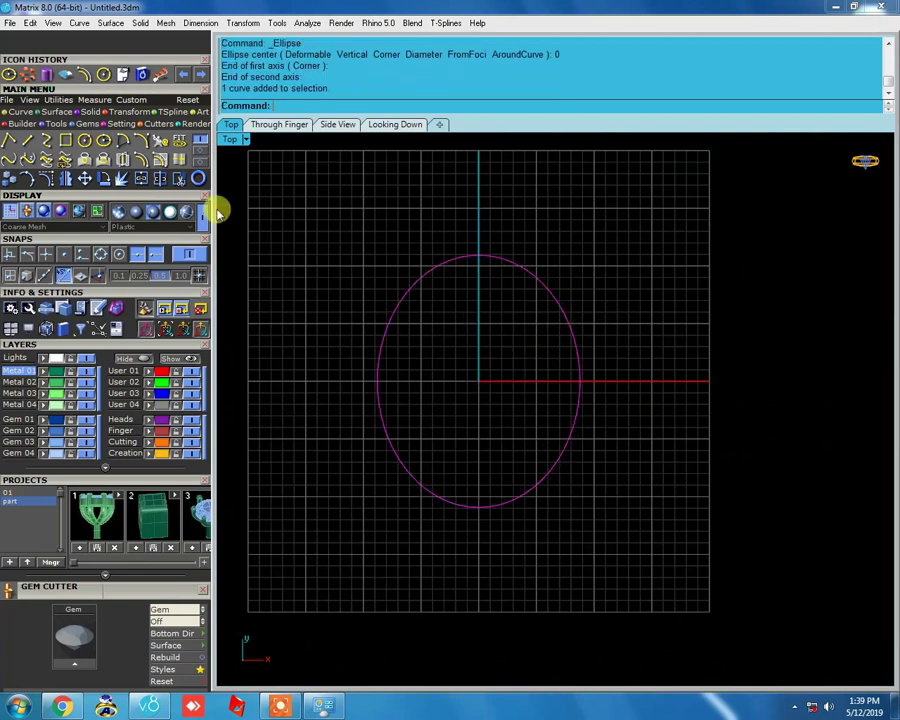
Offset the ellipse outward by 2.2, then unhide the gem layouts
{"action": "left_click", "coordinate": [140, 160]}
{"action": "scroll", "coordinate": [560, 238], "scroll_direction": "up", "scroll_amount": 3}
{"action": "type", "text": ".2"}
{"action": "key", "text": "Return"}
{"action": "left_click", "coordinate": [619, 233]}
{"action": "scroll", "coordinate": [584, 277], "scroll_direction": "down", "scroll_amount": 2}
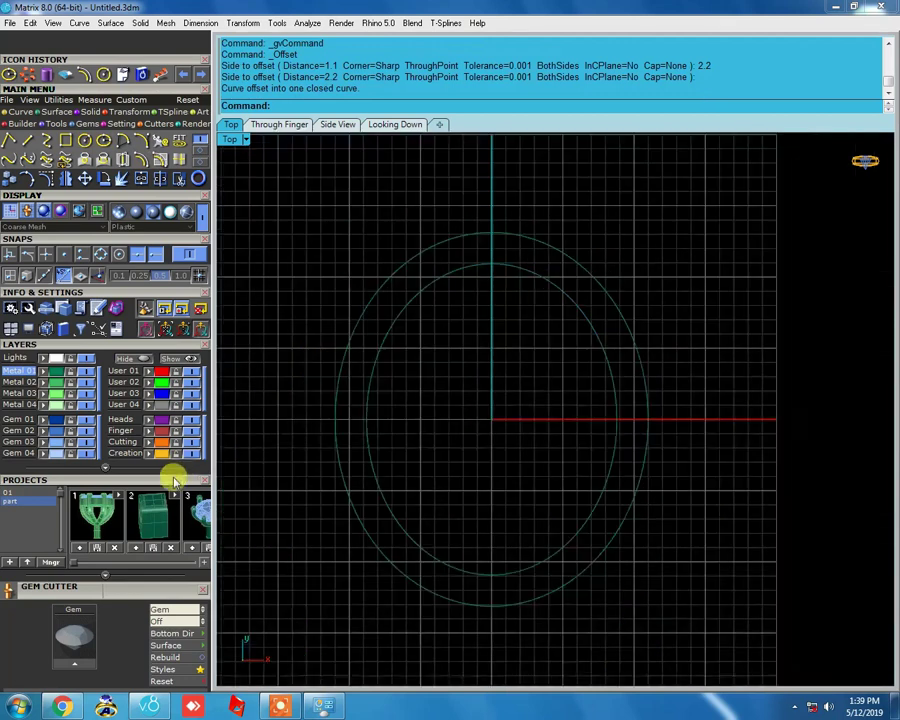
{"action": "left_click", "coordinate": [175, 357]}
Hide the circle and teardrop gem layouts
{"action": "scroll", "coordinate": [500, 430], "scroll_direction": "down", "scroll_amount": 2}
{"action": "scroll", "coordinate": [508, 390], "scroll_direction": "down", "scroll_amount": 2}
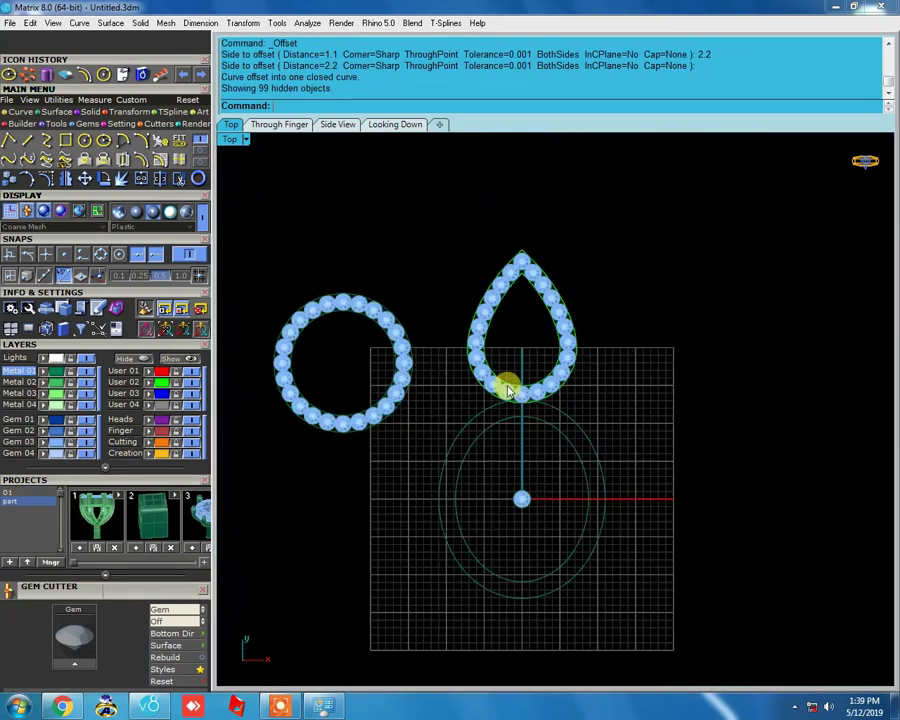
{"action": "left_click_drag", "start_coordinate": [229, 200], "coordinate": [653, 458]}
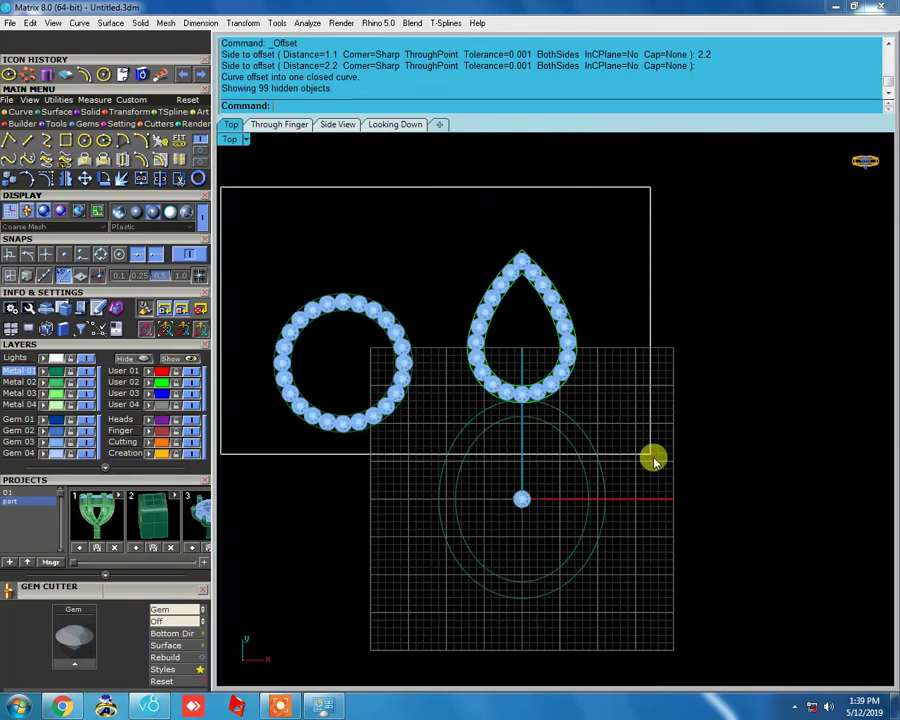
{"action": "left_click", "coordinate": [163, 358]}
Create a tween curve midway between the two oval offset ellipses
{"action": "scroll", "coordinate": [492, 466], "scroll_direction": "up", "scroll_amount": 2}
{"action": "scroll", "coordinate": [600, 522], "scroll_direction": "up", "scroll_amount": 2}
{"action": "scroll", "coordinate": [544, 356], "scroll_direction": "up", "scroll_amount": 2}
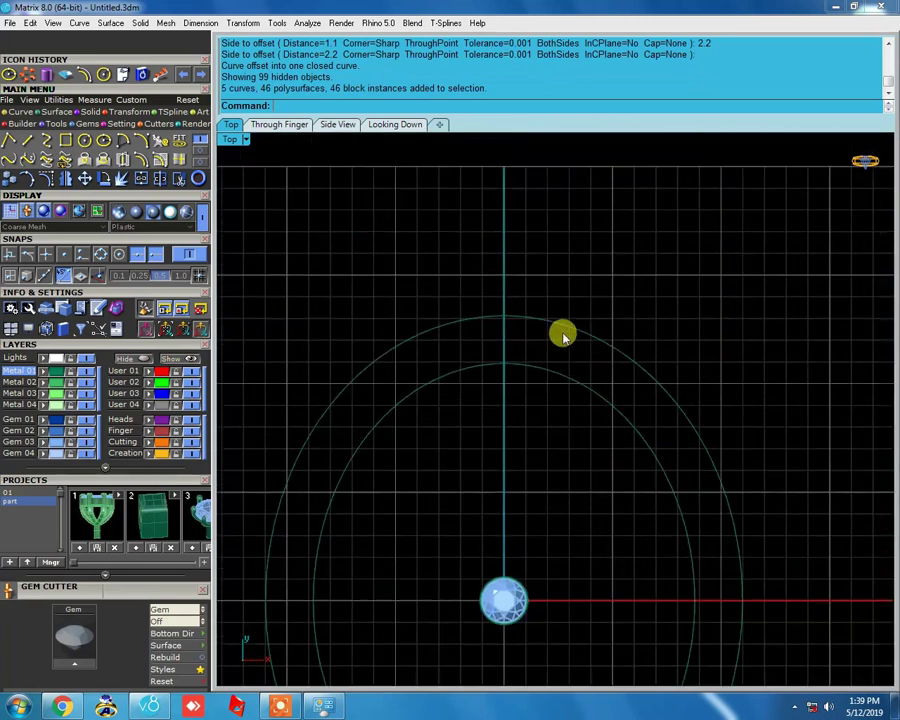
{"action": "scroll", "coordinate": [563, 336], "scroll_direction": "up", "scroll_amount": 2}
{"action": "left_click_drag", "start_coordinate": [649, 271], "coordinate": [492, 462]}
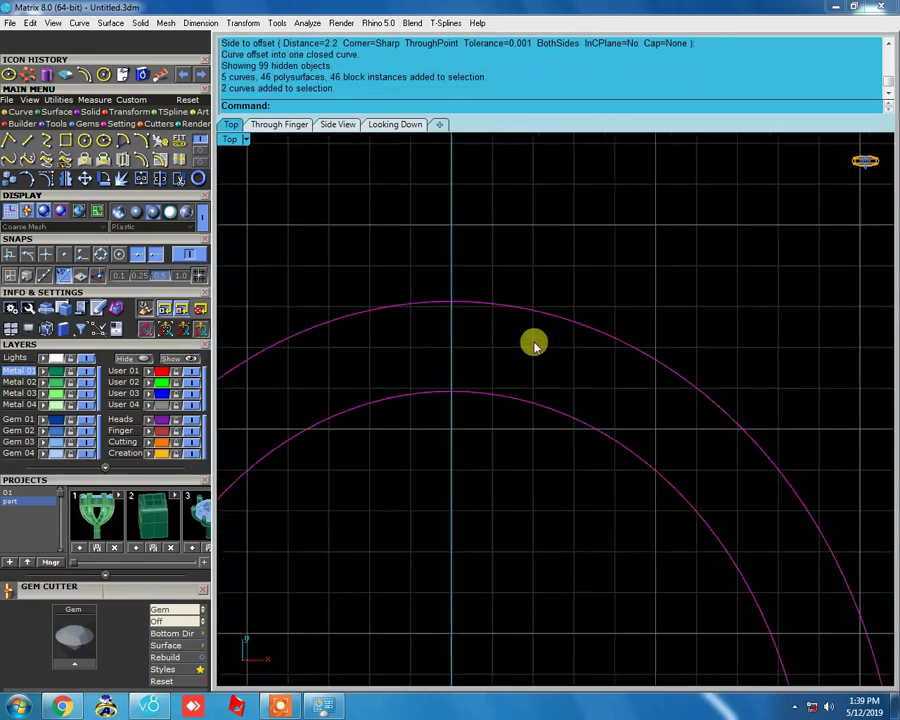
{"action": "type", "text": "Tw"}
{"action": "key", "text": "Return"}
{"action": "type", "text": "\\"}
{"action": "key", "text": "Return"}
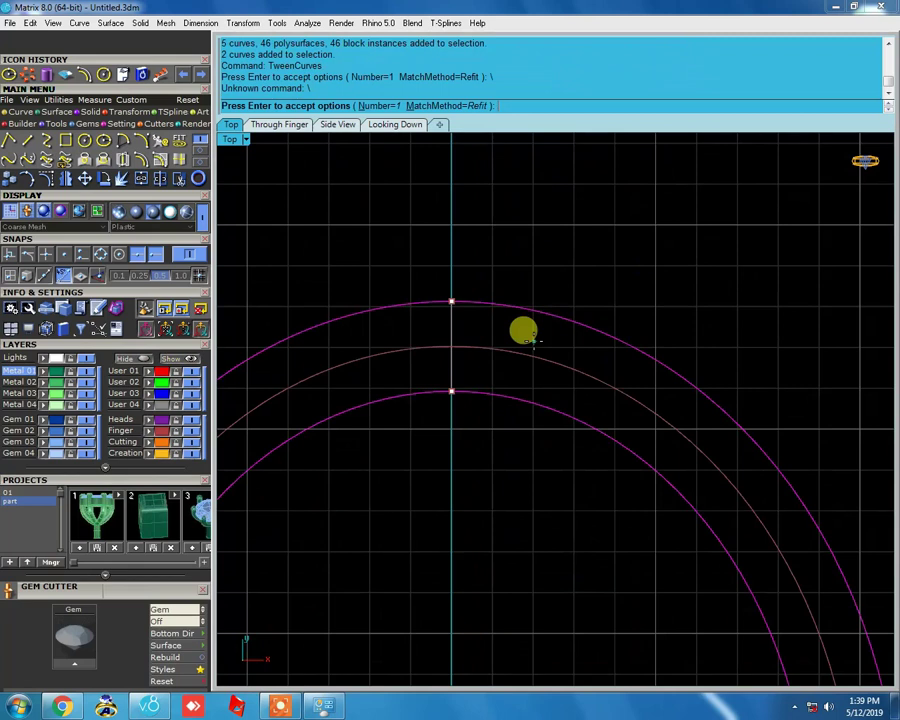
{"action": "scroll", "coordinate": [550, 362], "scroll_direction": "down", "scroll_amount": 2}
{"action": "key", "text": "Return"}
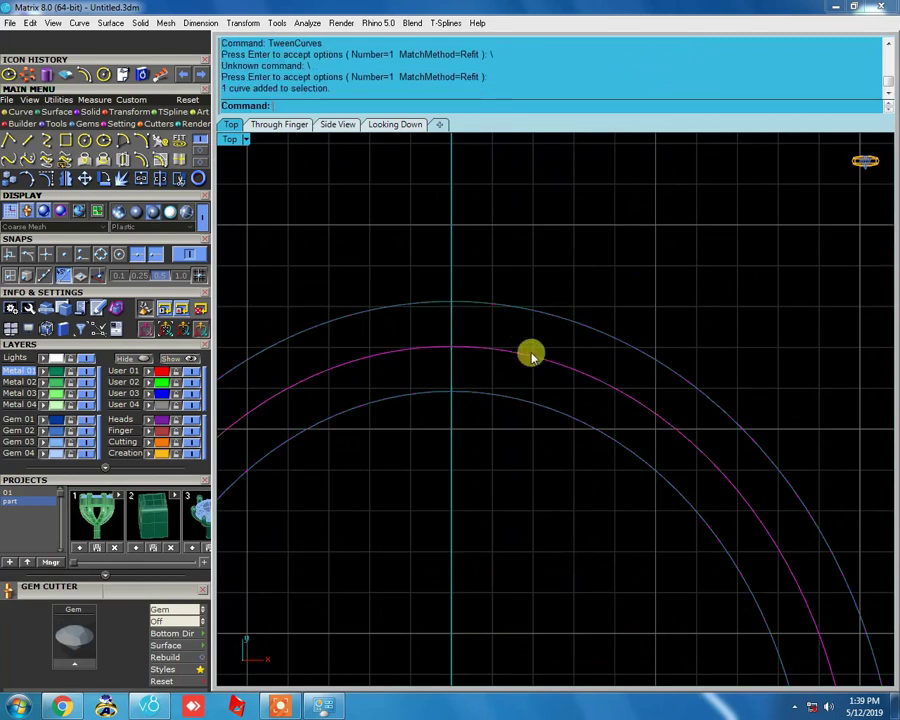
Drag the gem up to the top of the oval
{"action": "scroll", "coordinate": [540, 390], "scroll_direction": "down", "scroll_amount": 2}
{"action": "scroll", "coordinate": [540, 400], "scroll_direction": "down", "scroll_amount": 2}
{"action": "mouse_move", "coordinate": [535, 487]}
{"action": "left_mouse_down"}
{"action": "mouse_move", "coordinate": [463, 616]}
{"action": "mouse_move", "coordinate": [516, 201]}
{"action": "left_mouse_up"}
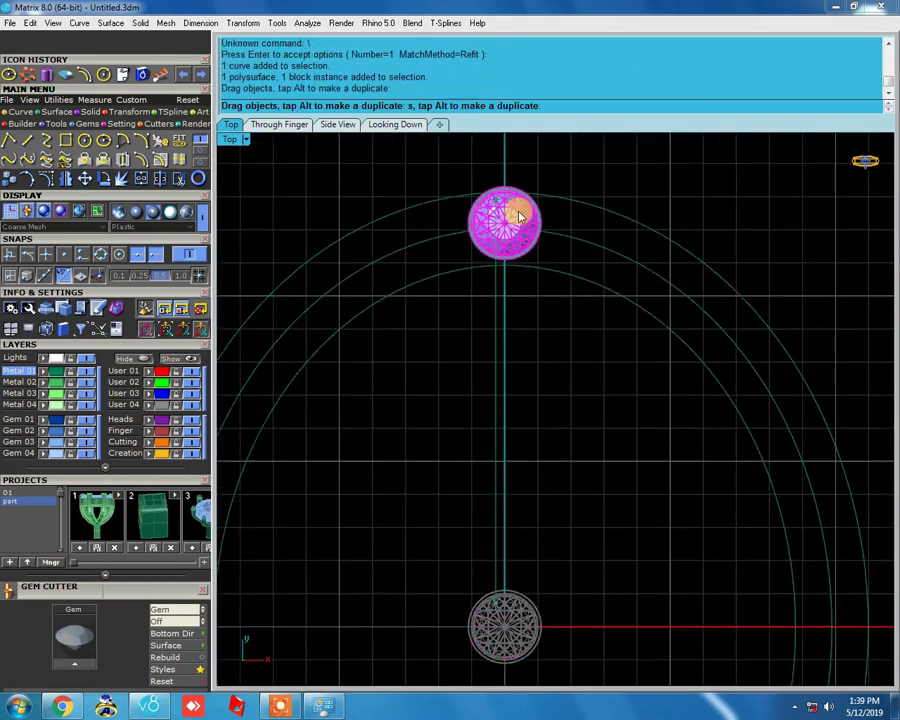
Show the gem in wireframe and seat it on the oval's middle curve
{"action": "scroll", "coordinate": [500, 373], "scroll_direction": "up", "scroll_amount": 5}
{"action": "scroll", "coordinate": [516, 413], "scroll_direction": "up", "scroll_amount": 2}
{"action": "left_click_drag", "start_coordinate": [542, 297], "coordinate": [542, 345]}
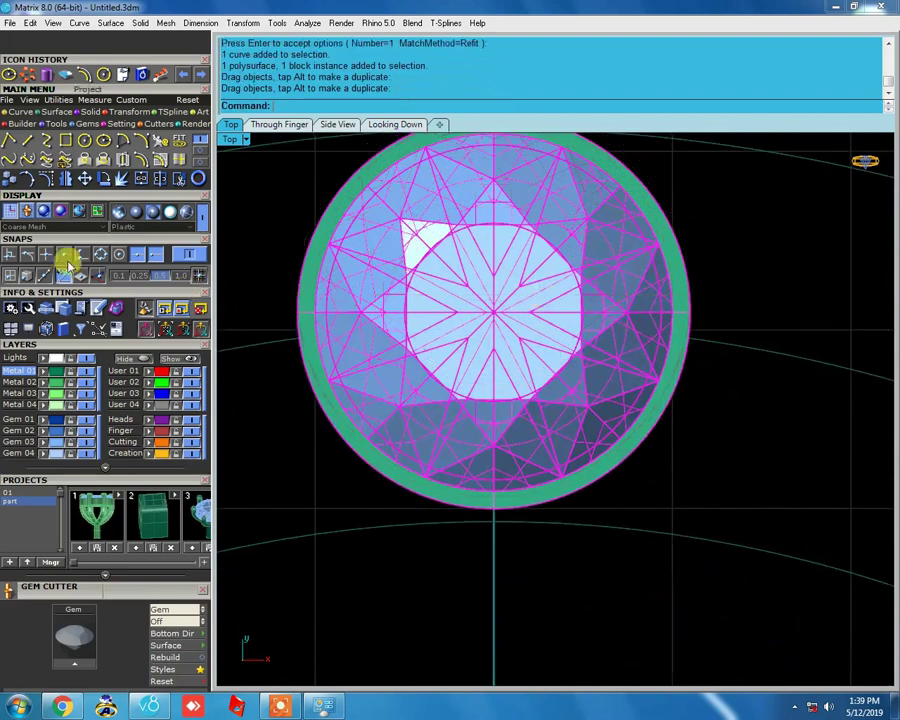
{"action": "left_click", "coordinate": [204, 222]}
{"action": "scroll", "coordinate": [502, 365], "scroll_direction": "up", "scroll_amount": 5}
{"action": "mouse_move", "coordinate": [499, 344]}
{"action": "left_mouse_down"}
{"action": "mouse_move", "coordinate": [510, 375]}
{"action": "mouse_move", "coordinate": [498, 346]}
{"action": "left_mouse_up"}
{"action": "scroll", "coordinate": [482, 354], "scroll_direction": "down", "scroll_amount": 5}
{"action": "scroll", "coordinate": [495, 362], "scroll_direction": "up", "scroll_amount": 5}
{"action": "scroll", "coordinate": [502, 365], "scroll_direction": "up", "scroll_amount": 3}
{"action": "scroll", "coordinate": [480, 290], "scroll_direction": "down", "scroll_amount": 3}
{"action": "scroll", "coordinate": [480, 270], "scroll_direction": "down", "scroll_amount": 5}
{"action": "scroll", "coordinate": [482, 265], "scroll_direction": "down", "scroll_amount": 5}
{"action": "scroll", "coordinate": [494, 335], "scroll_direction": "down", "scroll_amount": 5}
{"action": "scroll", "coordinate": [512, 363], "scroll_direction": "down", "scroll_amount": 3}
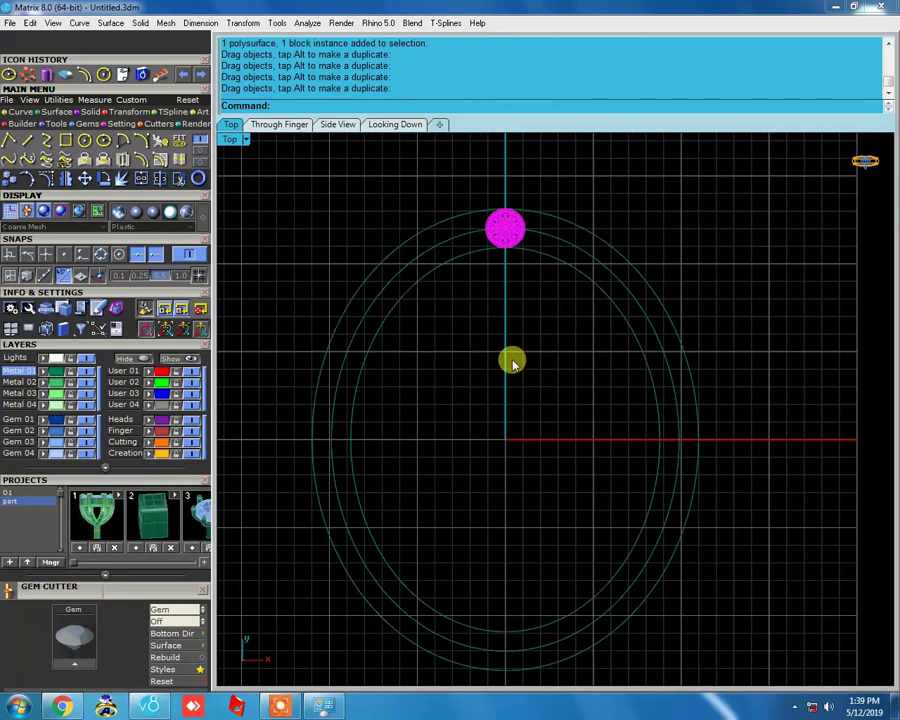
{"action": "left_click", "coordinate": [512, 364]}
{"action": "scroll", "coordinate": [548, 352], "scroll_direction": "up", "scroll_amount": 1}
{"action": "scroll", "coordinate": [498, 315], "scroll_direction": "down", "scroll_amount": 1}
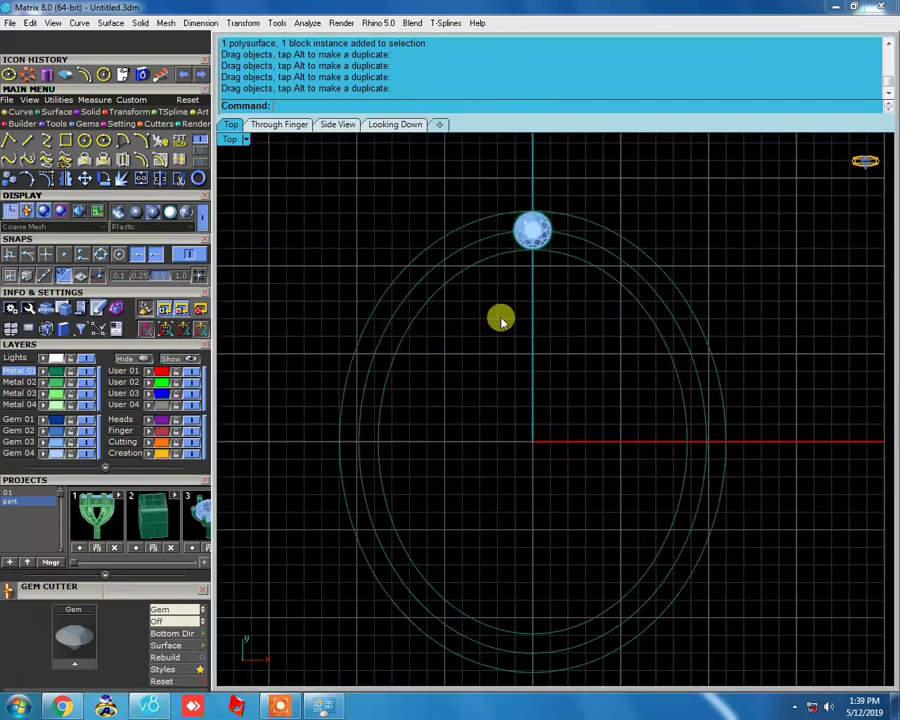
Select the ring curves and the gem, undoing one accidental curve move
{"action": "left_click", "coordinate": [523, 222]}
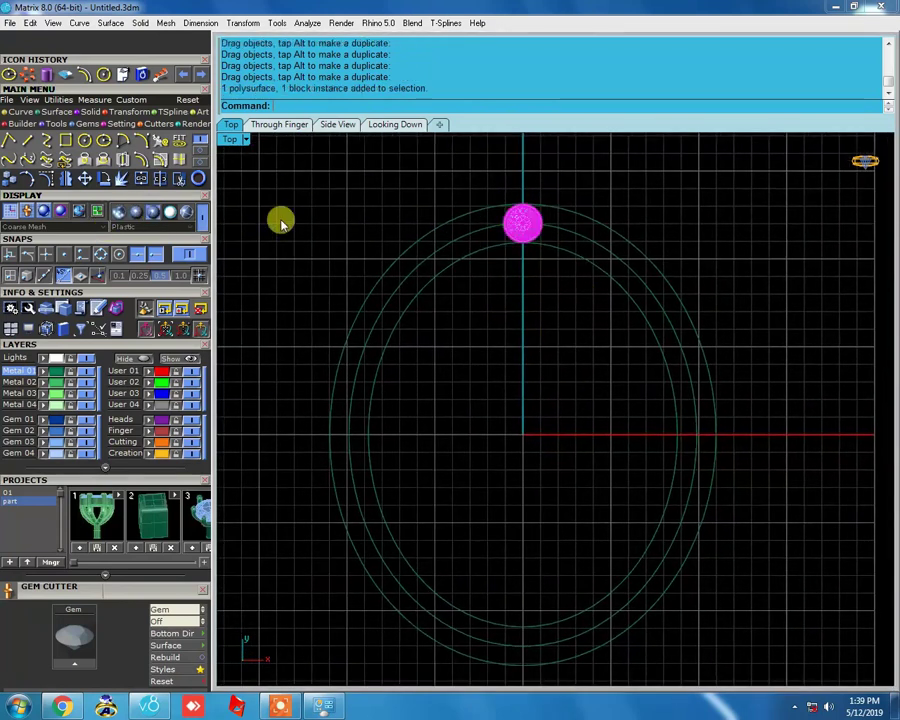
{"action": "left_click", "coordinate": [120, 113]}
{"action": "scroll", "coordinate": [590, 245], "scroll_direction": "up", "scroll_amount": 3}
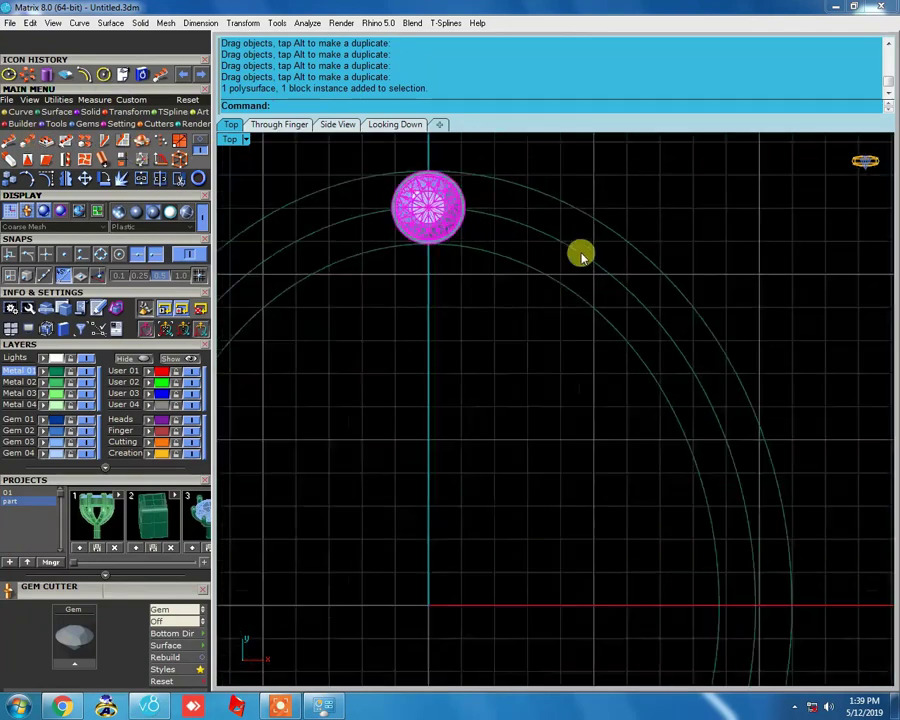
{"action": "left_click", "coordinate": [611, 221]}
{"action": "left_click", "coordinate": [510, 332]}
{"action": "scroll", "coordinate": [524, 297], "scroll_direction": "up", "scroll_amount": 1}
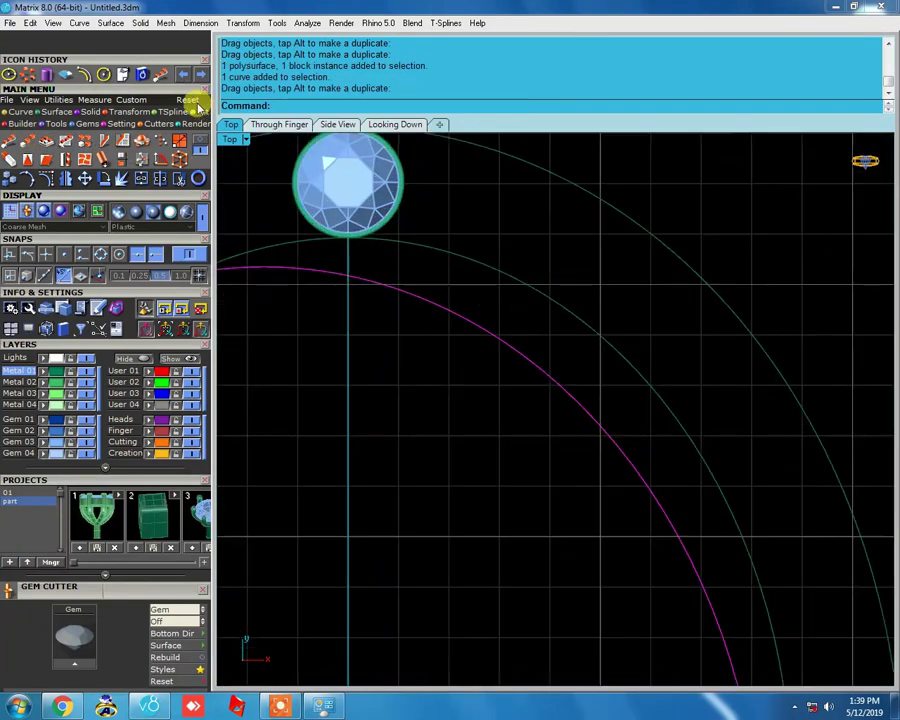
{"action": "key", "text": "ctrl+z"}
{"action": "left_click", "coordinate": [538, 222]}
{"action": "scroll", "coordinate": [538, 236], "scroll_direction": "down", "scroll_amount": 2}
{"action": "scroll", "coordinate": [520, 215], "scroll_direction": "down", "scroll_amount": 2}
{"action": "scroll", "coordinate": [610, 227], "scroll_direction": "up", "scroll_amount": 2}
{"action": "left_click", "coordinate": [556, 286]}
{"action": "left_click", "coordinate": [540, 310]}
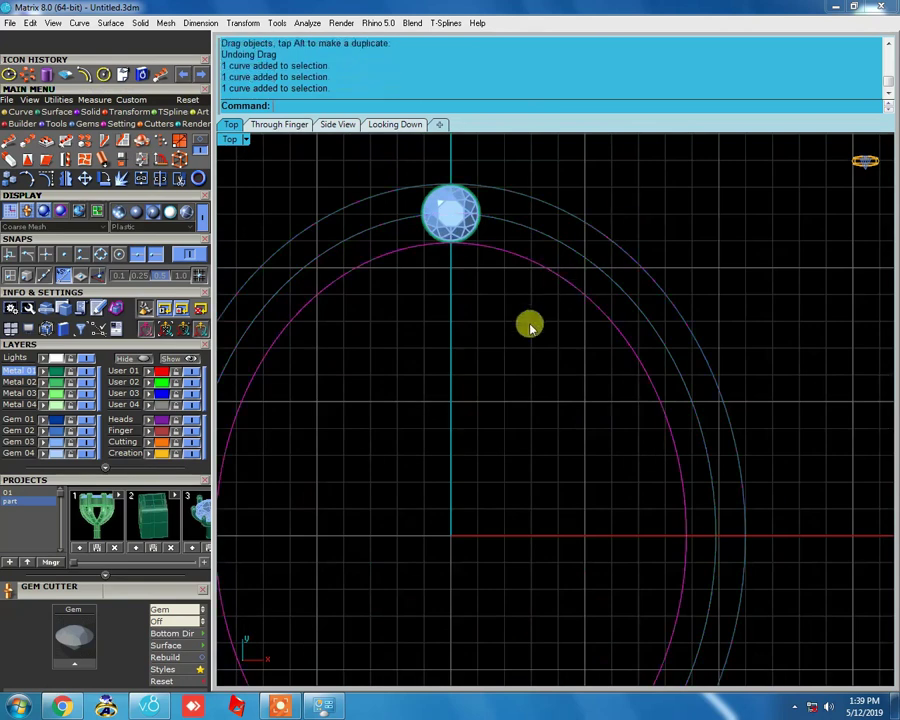
{"action": "scroll", "coordinate": [540, 300], "scroll_direction": "down", "scroll_amount": 2}
{"action": "left_click", "coordinate": [505, 227]}
{"action": "left_click", "coordinate": [179, 178]}
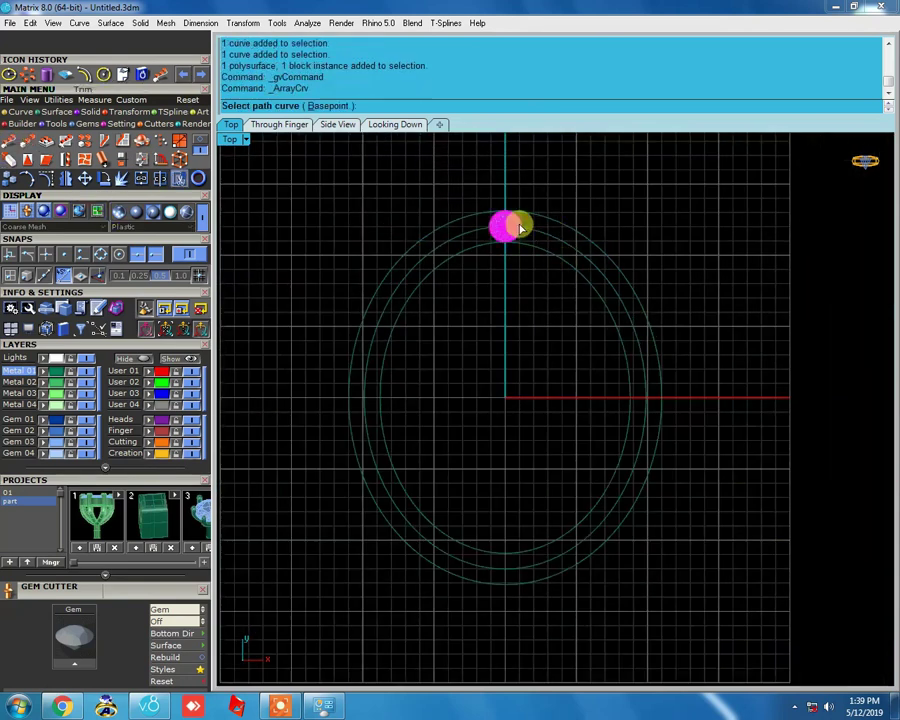
Try arraying the gem along the ring curve with 22, then 28 items, undoing each
{"action": "left_click", "coordinate": [561, 246]}
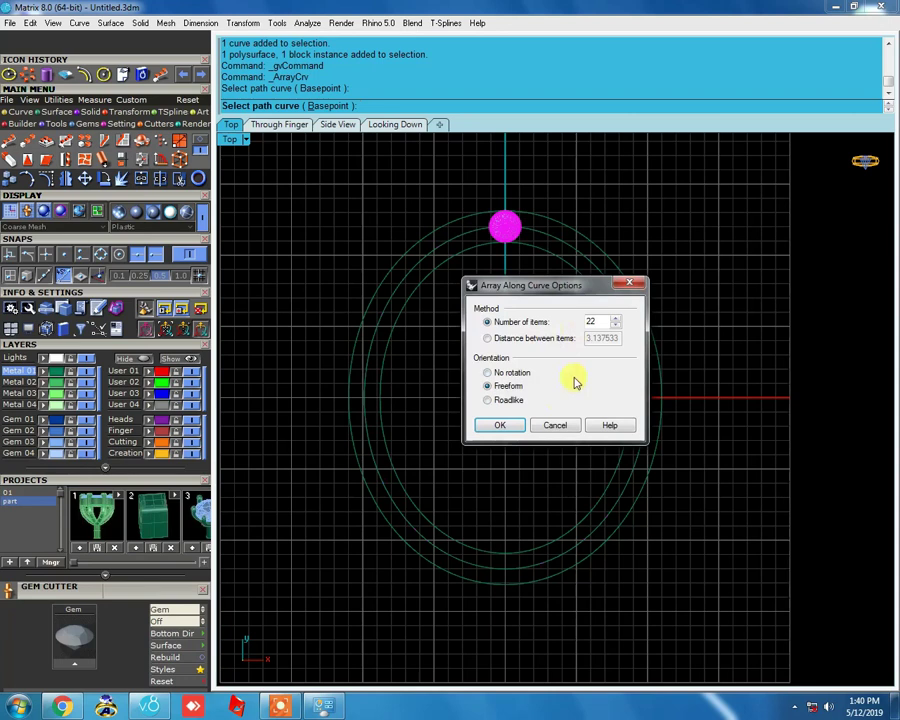
{"action": "left_click", "coordinate": [509, 425]}
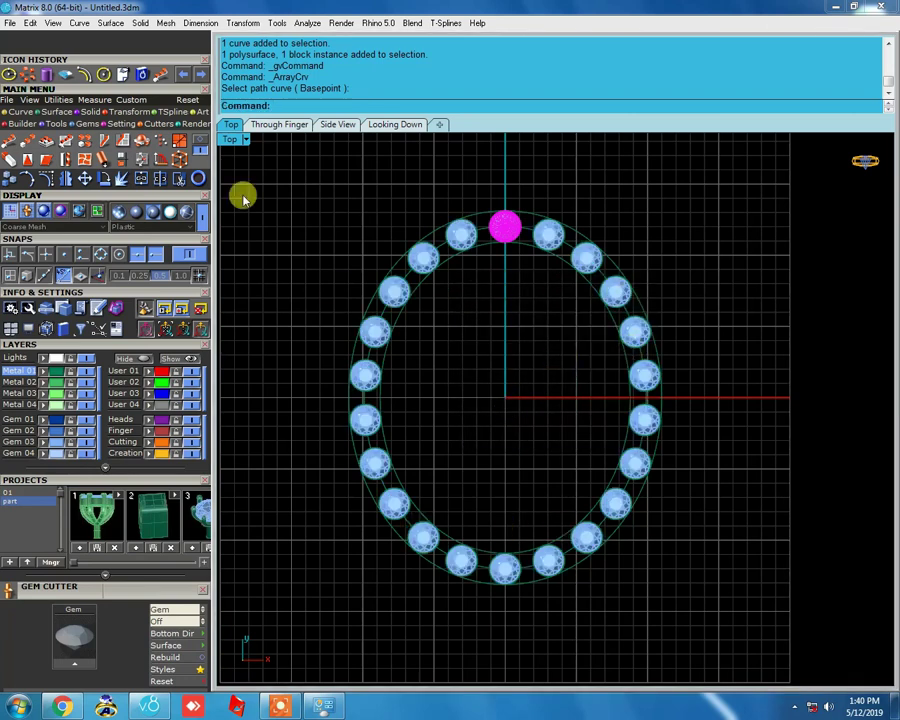
{"action": "left_click", "coordinate": [185, 75]}
{"action": "right_click", "coordinate": [655, 322]}
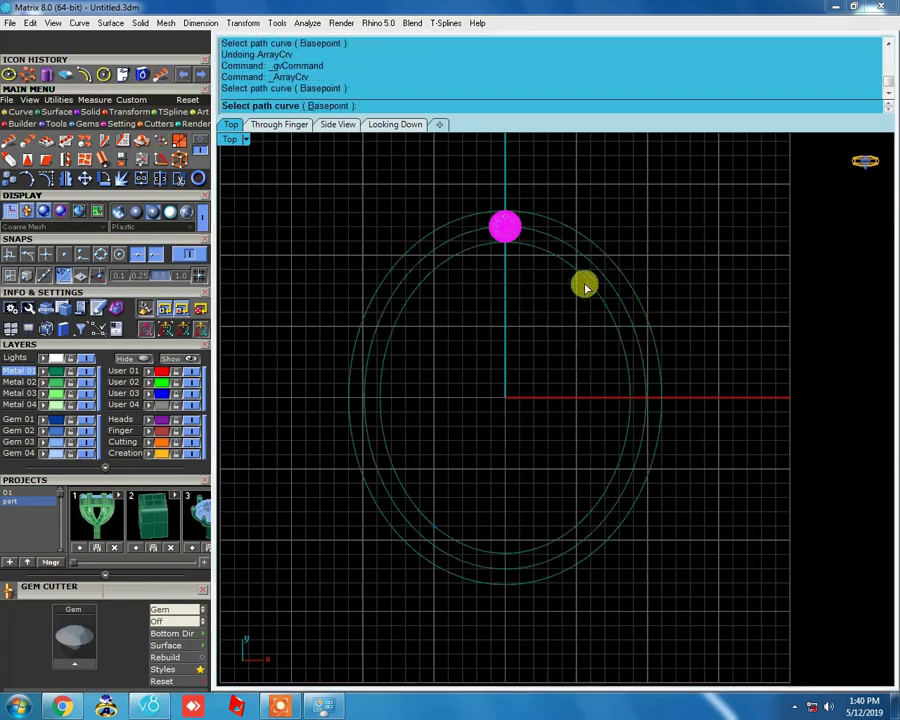
{"action": "left_click", "coordinate": [584, 282]}
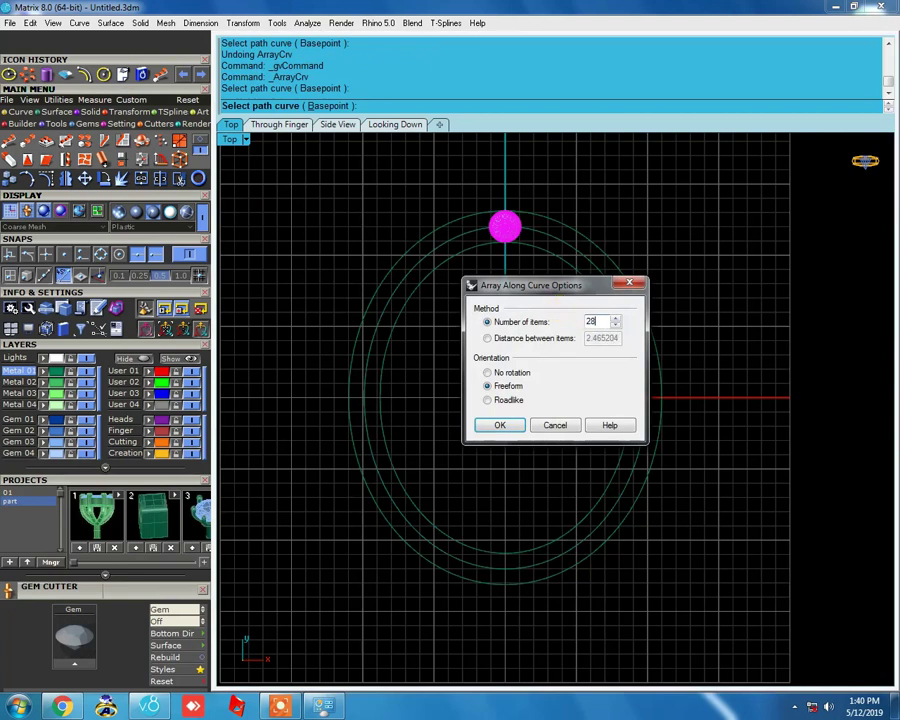
{"action": "key", "text": "Return"}
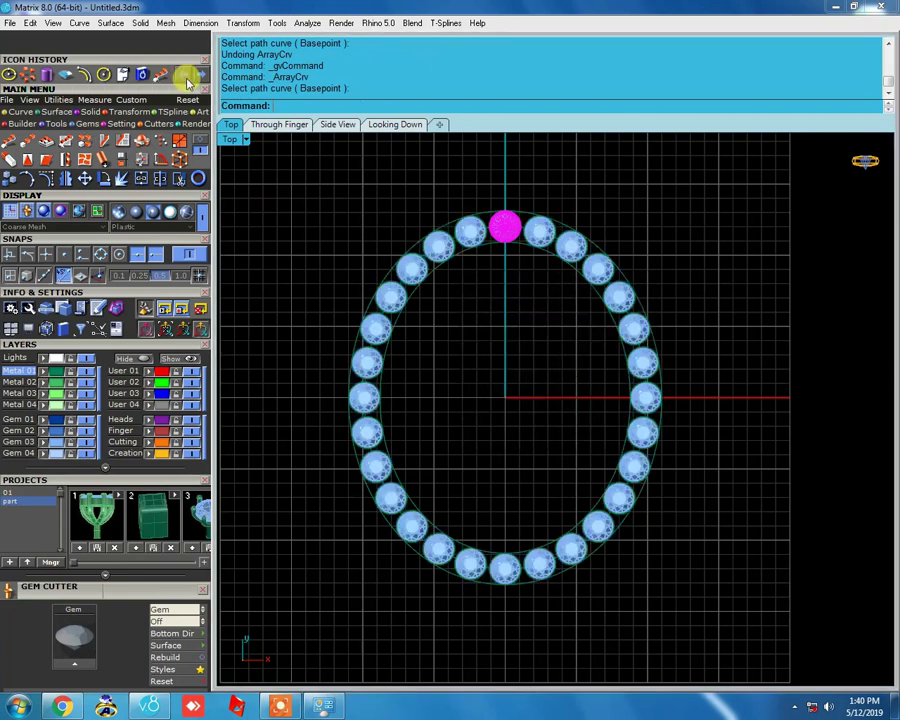
{"action": "left_click", "coordinate": [188, 80]}
Array 32 gems edge to edge along the oval's middle curve
{"action": "left_click", "coordinate": [563, 243]}
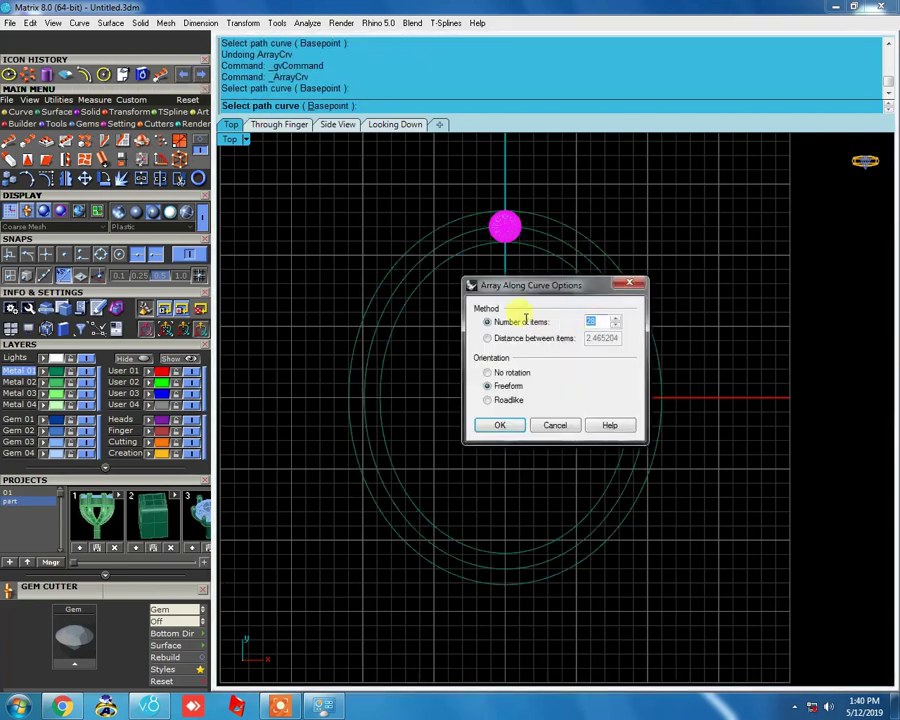
{"action": "type", "text": "32"}
{"action": "key", "text": "Return"}
{"action": "scroll", "coordinate": [516, 216], "scroll_direction": "up", "scroll_amount": 3}
{"action": "scroll", "coordinate": [540, 278], "scroll_direction": "up", "scroll_amount": 2}
{"action": "scroll", "coordinate": [540, 278], "scroll_direction": "up", "scroll_amount": 5}
{"action": "scroll", "coordinate": [518, 326], "scroll_direction": "down", "scroll_amount": 1}
{"action": "scroll", "coordinate": [524, 290], "scroll_direction": "down", "scroll_amount": 5}
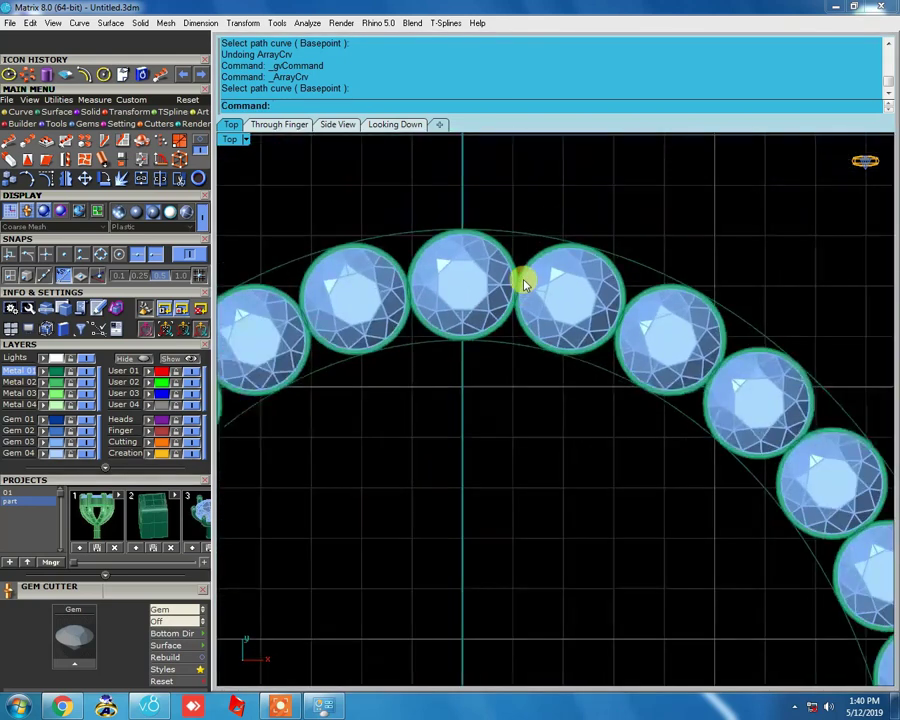
{"action": "scroll", "coordinate": [526, 285], "scroll_direction": "down", "scroll_amount": 4}
{"action": "scroll", "coordinate": [735, 568], "scroll_direction": "up", "scroll_amount": 3}
{"action": "scroll", "coordinate": [488, 394], "scroll_direction": "up", "scroll_amount": 5}
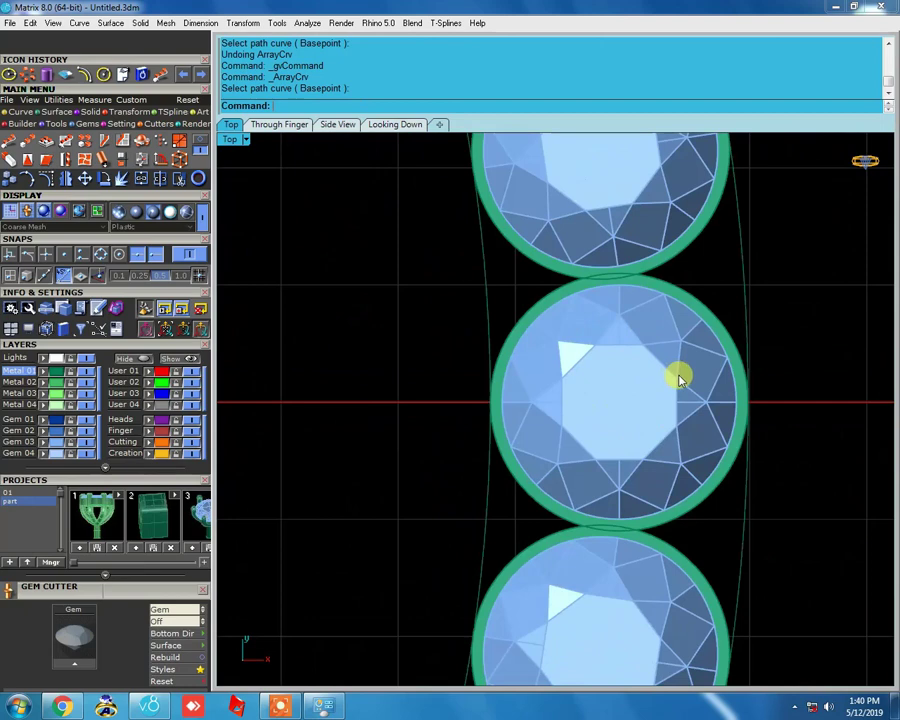
{"action": "scroll", "coordinate": [676, 375], "scroll_direction": "down", "scroll_amount": 5}
{"action": "scroll", "coordinate": [727, 358], "scroll_direction": "down", "scroll_amount": 2}
{"action": "scroll", "coordinate": [498, 546], "scroll_direction": "up", "scroll_amount": 4}
{"action": "scroll", "coordinate": [497, 562], "scroll_direction": "up", "scroll_amount": 1}
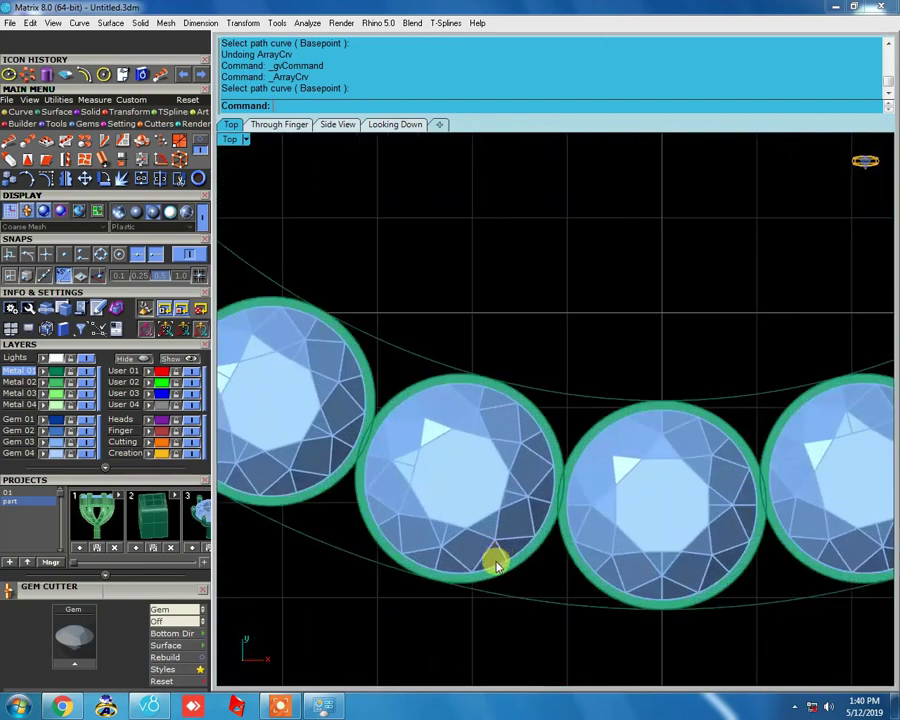
{"action": "scroll", "coordinate": [534, 354], "scroll_direction": "down", "scroll_amount": 4}
{"action": "scroll", "coordinate": [565, 297], "scroll_direction": "up", "scroll_amount": 4}
{"action": "scroll", "coordinate": [548, 458], "scroll_direction": "down", "scroll_amount": 5}
{"action": "scroll", "coordinate": [578, 258], "scroll_direction": "up", "scroll_amount": 4}
{"action": "scroll", "coordinate": [548, 217], "scroll_direction": "up", "scroll_amount": 1}
{"action": "scroll", "coordinate": [534, 193], "scroll_direction": "down", "scroll_amount": 4}
{"action": "scroll", "coordinate": [534, 193], "scroll_direction": "down", "scroll_amount": 1}
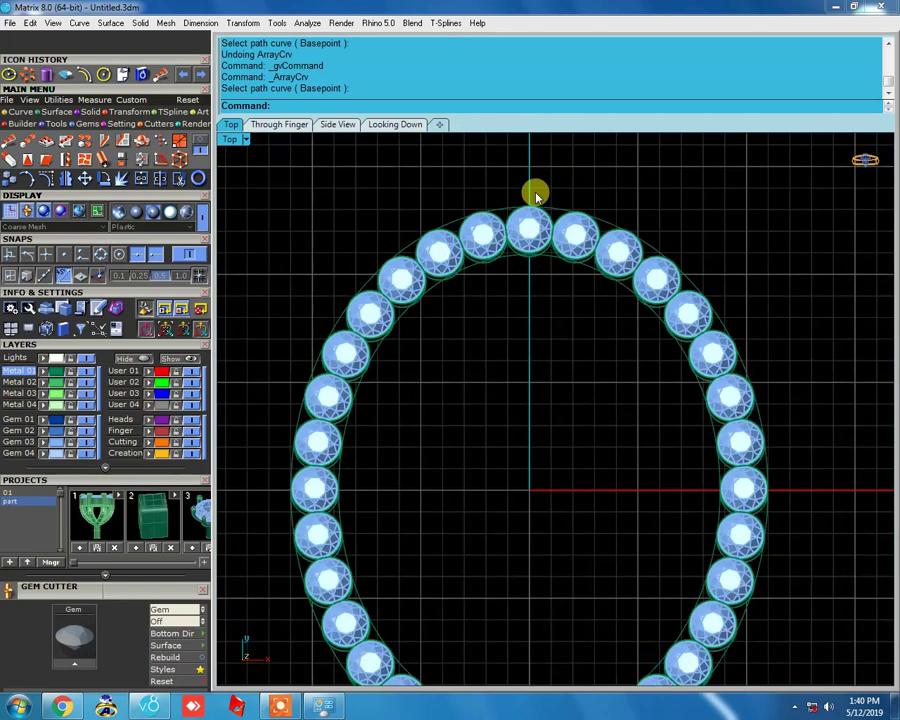
Inspect the oval ring at an angle, then show the hidden circle and teardrop layouts
{"action": "right_click_drag", "start_coordinate": [535, 195], "coordinate": [545, 358]}
{"action": "scroll", "coordinate": [595, 378], "scroll_direction": "down", "scroll_amount": 2}
{"action": "scroll", "coordinate": [558, 402], "scroll_direction": "down", "scroll_amount": 1}
{"action": "scroll", "coordinate": [759, 352], "scroll_direction": "up", "scroll_amount": 4}
{"action": "scroll", "coordinate": [630, 487], "scroll_direction": "up", "scroll_amount": 3}
{"action": "scroll", "coordinate": [630, 487], "scroll_direction": "down", "scroll_amount": 3}
{"action": "scroll", "coordinate": [632, 365], "scroll_direction": "down", "scroll_amount": 2}
{"action": "scroll", "coordinate": [707, 382], "scroll_direction": "down", "scroll_amount": 2}
{"action": "scroll", "coordinate": [587, 422], "scroll_direction": "up", "scroll_amount": 1}
{"action": "right_click_drag", "start_coordinate": [697, 374], "coordinate": [650, 390]}
{"action": "mouse_move", "coordinate": [710, 352]}
{"action": "right_mouse_down"}
{"action": "mouse_move", "coordinate": [806, 384]}
{"action": "mouse_move", "coordinate": [170, 358]}
{"action": "right_mouse_up"}
{"action": "left_click", "coordinate": [172, 357]}
Select the oval gem ring and move it down below the circle and teardrop rings
{"action": "mouse_move", "coordinate": [716, 504]}
{"action": "right_mouse_down"}
{"action": "mouse_move", "coordinate": [560, 476]}
{"action": "mouse_move", "coordinate": [887, 355]}
{"action": "right_mouse_up"}
{"action": "left_click_drag", "start_coordinate": [887, 355], "coordinate": [884, 316]}
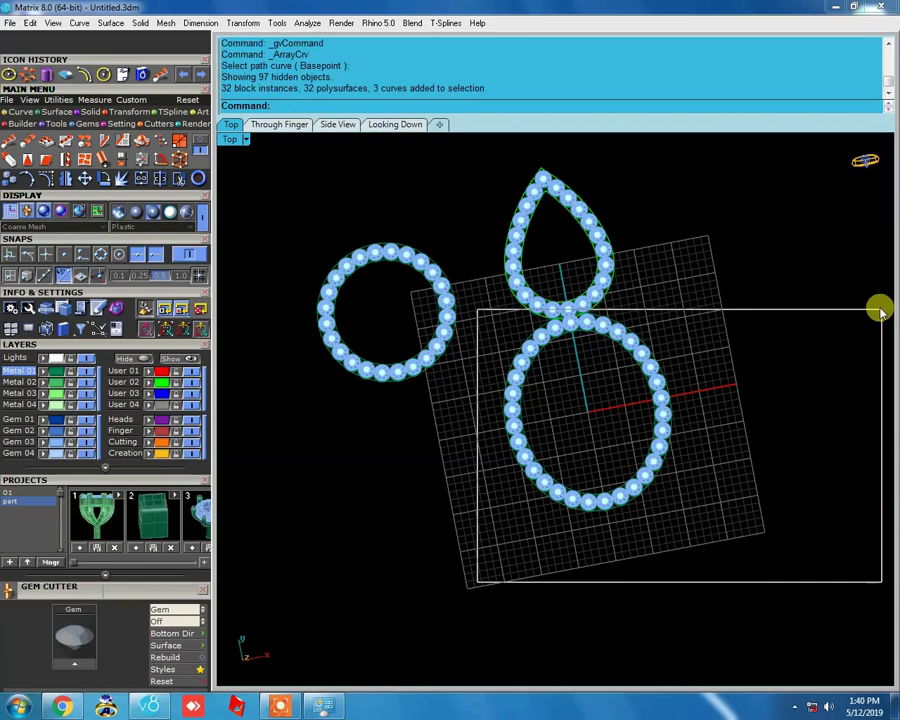
{"action": "right_click", "coordinate": [748, 340]}
{"action": "type", "text": "op"}
{"action": "key", "text": "Return"}
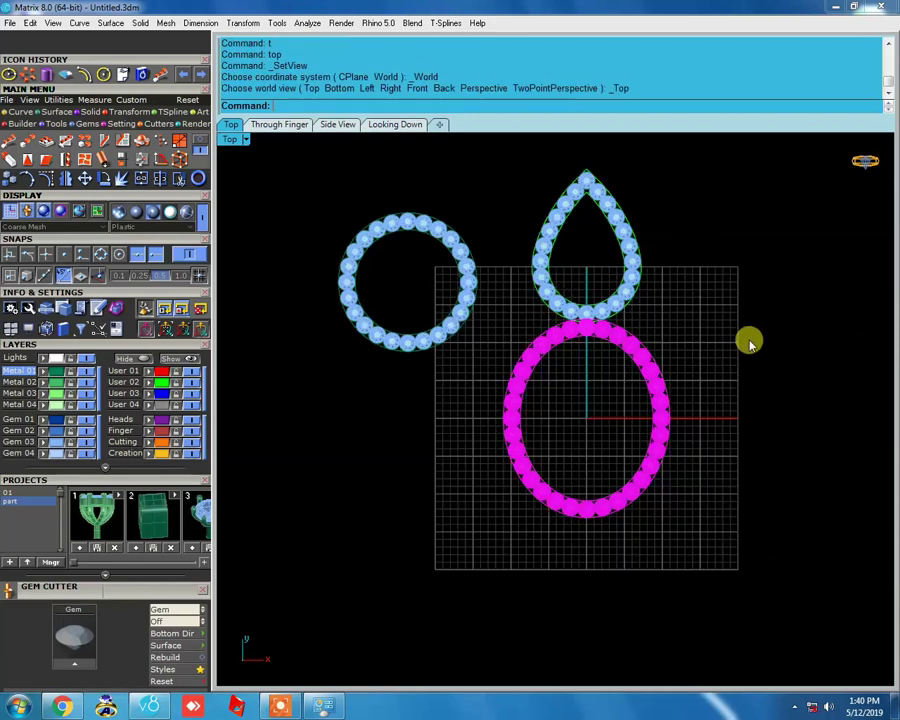
{"action": "left_click_drag", "start_coordinate": [651, 387], "coordinate": [773, 380]}
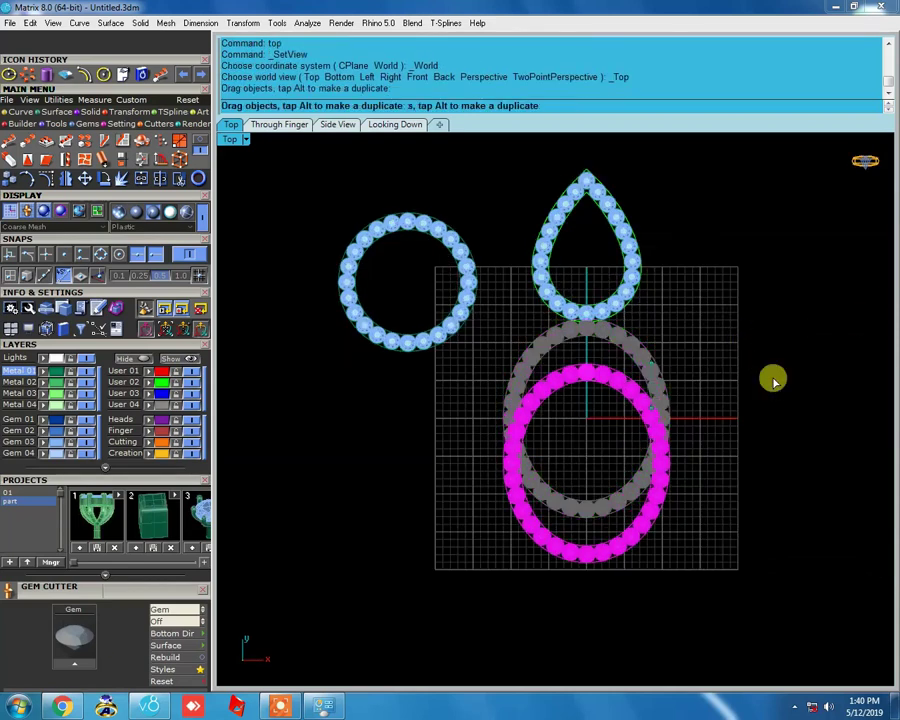
{"action": "left_click", "coordinate": [676, 293]}
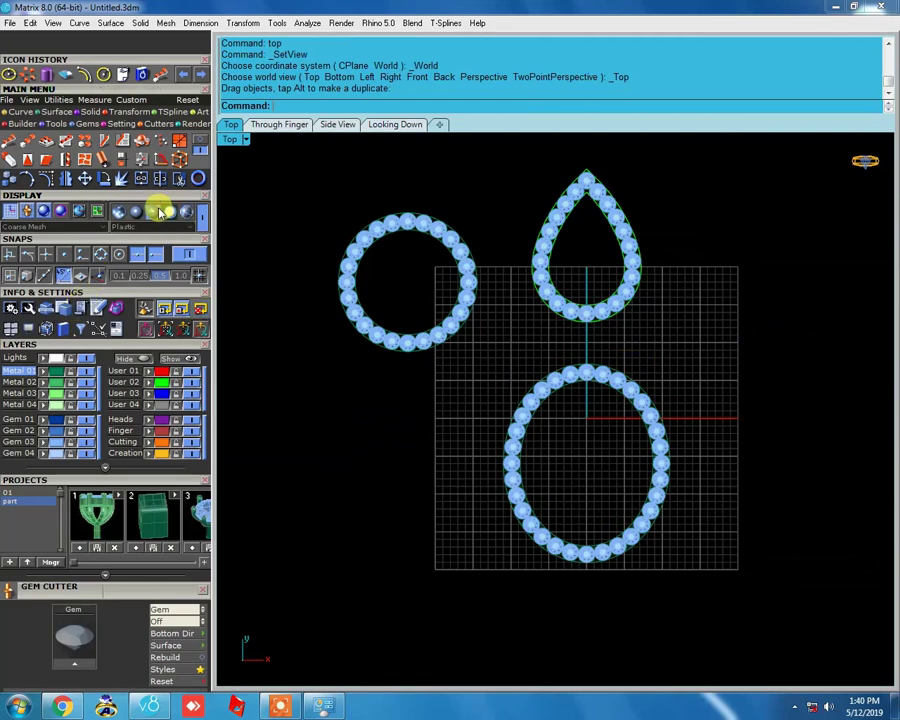
Tilt to an oblique perspective and window-select the circle and teardrop rings
{"action": "key", "text": "Down"}
{"action": "key", "text": "Down"}
{"action": "key", "text": "Down"}
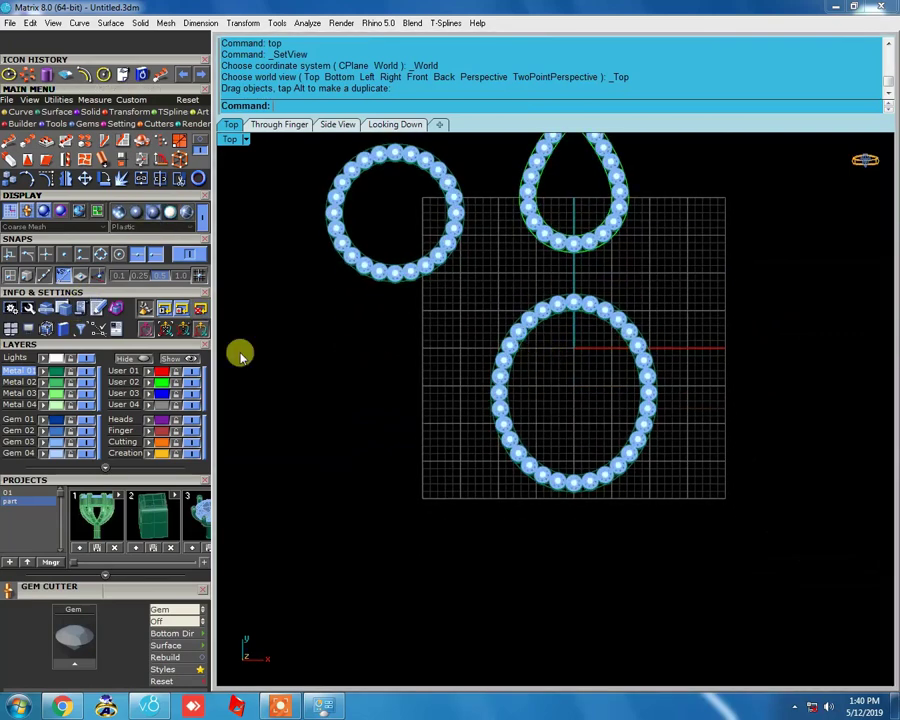
{"action": "right_click_drag", "start_coordinate": [627, 486], "coordinate": [550, 388], "text": "ctrl+shift"}
{"action": "scroll", "coordinate": [580, 446], "scroll_direction": "up", "scroll_amount": 3}
{"action": "scroll", "coordinate": [468, 393], "scroll_direction": "up", "scroll_amount": 2}
{"action": "scroll", "coordinate": [468, 393], "scroll_direction": "down", "scroll_amount": 4}
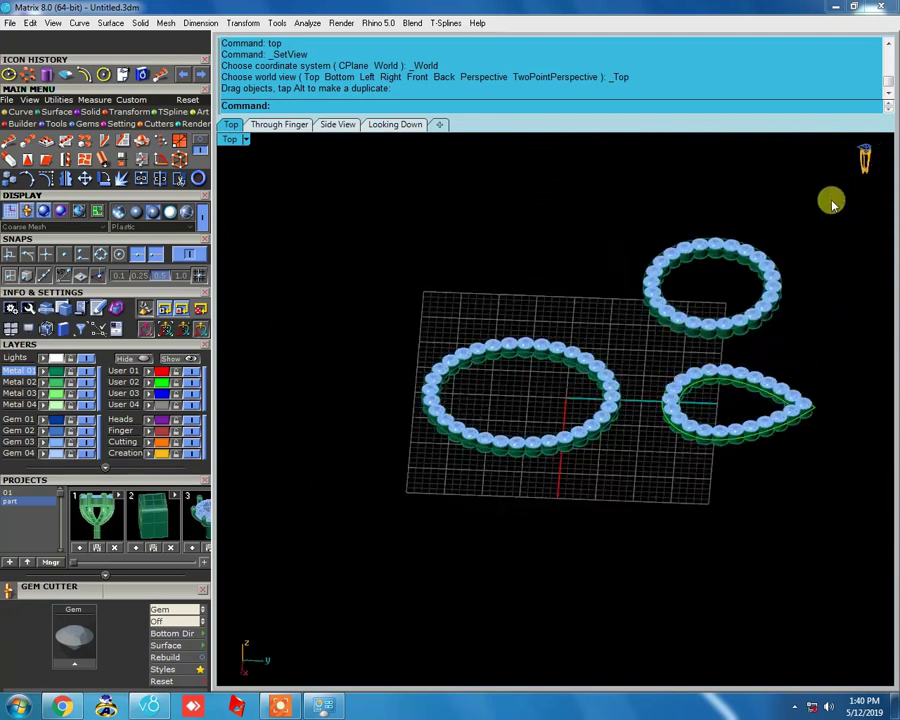
{"action": "left_click_drag", "start_coordinate": [831, 203], "coordinate": [636, 508]}
Delete the circle and teardrop rings, then select all 32 oval gems for the F6 actions list
{"action": "key", "text": "Delete"}
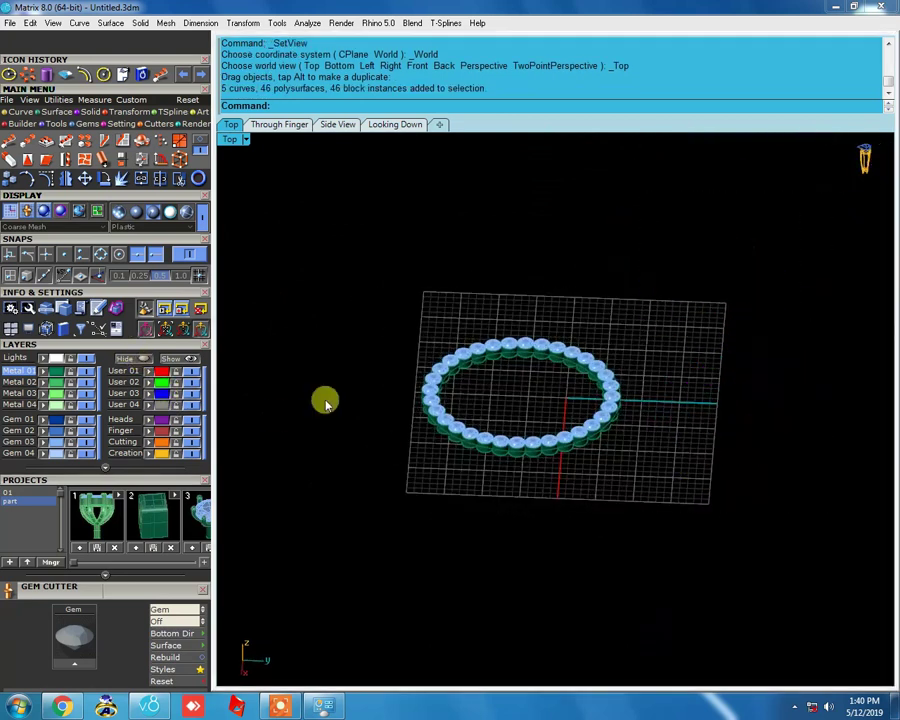
{"action": "scroll", "coordinate": [325, 402], "scroll_direction": "up", "scroll_amount": 2}
{"action": "scroll", "coordinate": [394, 380], "scroll_direction": "up", "scroll_amount": 2}
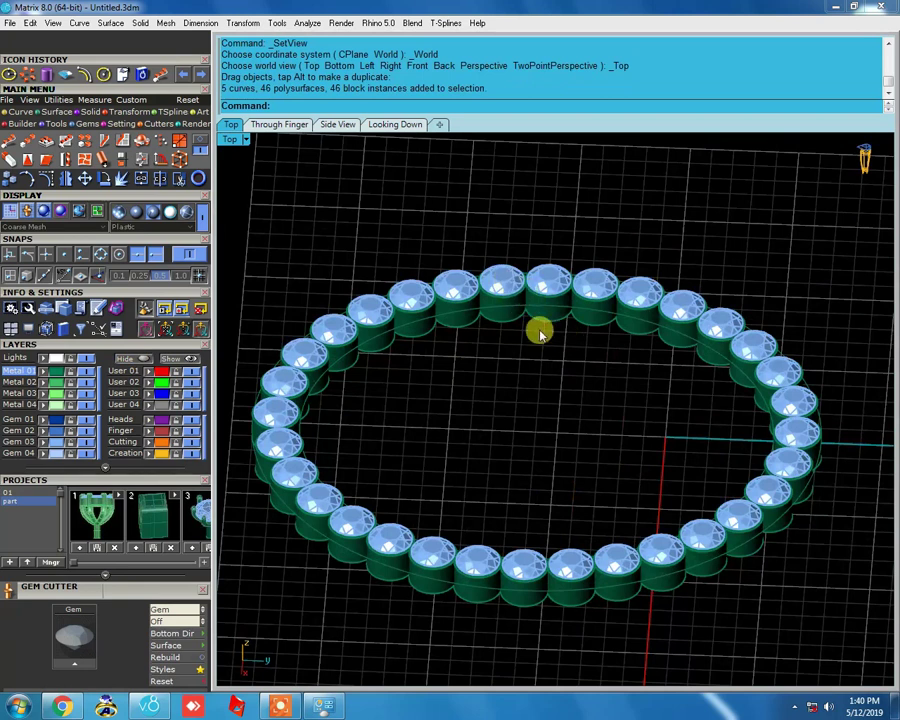
{"action": "scroll", "coordinate": [540, 333], "scroll_direction": "down", "scroll_amount": 1}
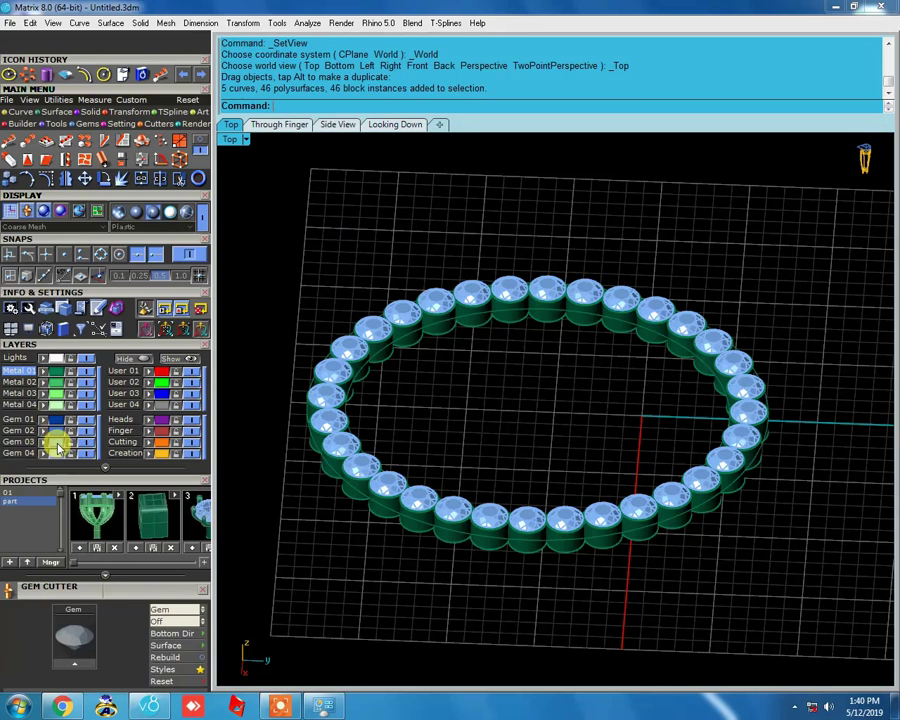
{"action": "left_click", "coordinate": [63, 447]}
{"action": "key", "text": "F6"}
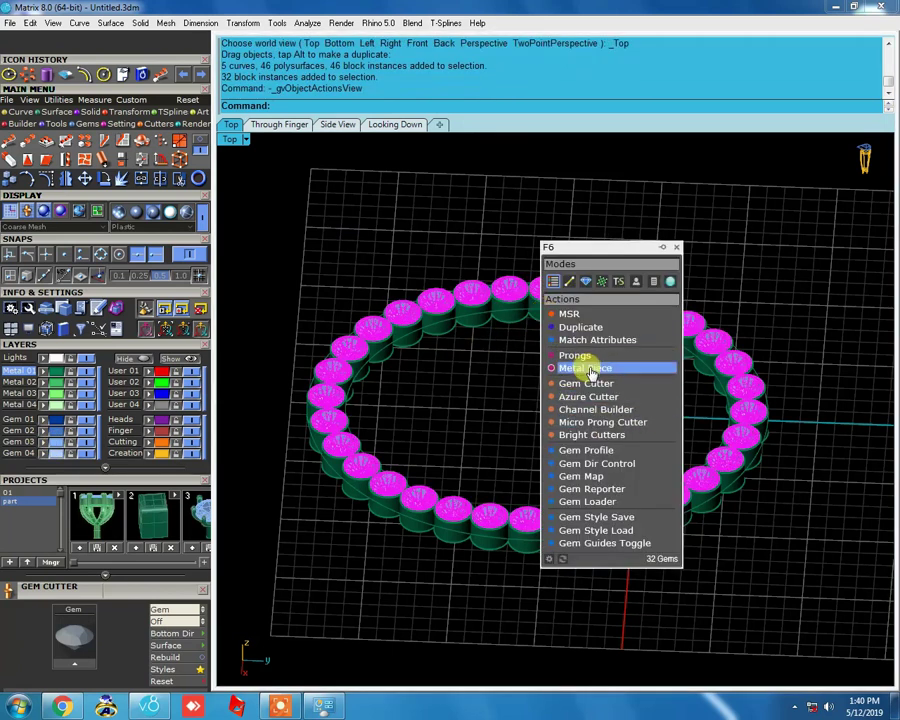
Start adding prongs to the oval gems with a large diameter of about 0.65 mm
{"action": "left_click", "coordinate": [582, 356]}
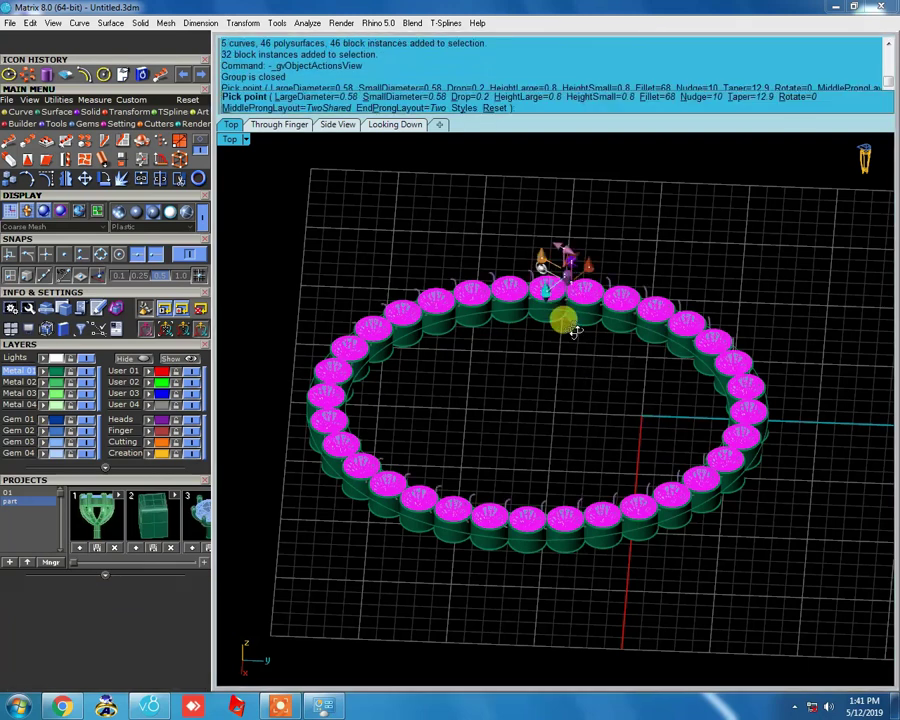
{"action": "scroll", "coordinate": [555, 207], "scroll_direction": "up", "scroll_amount": 2}
{"action": "scroll", "coordinate": [550, 202], "scroll_direction": "up", "scroll_amount": 3}
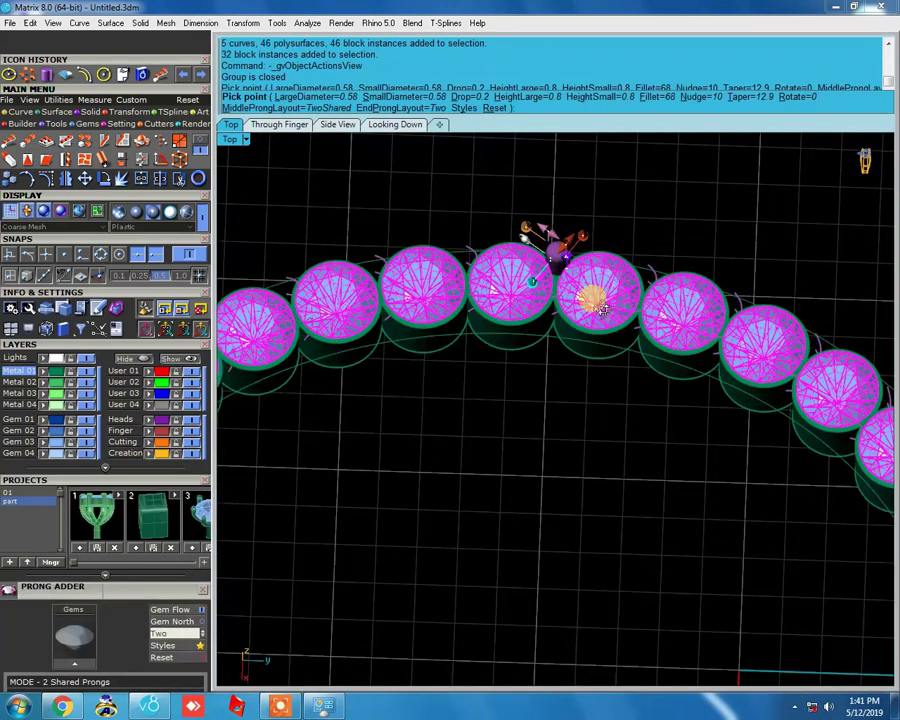
{"action": "scroll", "coordinate": [563, 205], "scroll_direction": "up", "scroll_amount": 2}
{"action": "scroll", "coordinate": [561, 235], "scroll_direction": "up", "scroll_amount": 2}
{"action": "scroll", "coordinate": [555, 248], "scroll_direction": "down", "scroll_amount": 1}
{"action": "scroll", "coordinate": [535, 280], "scroll_direction": "up", "scroll_amount": 1}
{"action": "scroll", "coordinate": [528, 240], "scroll_direction": "up", "scroll_amount": 2}
{"action": "scroll", "coordinate": [524, 340], "scroll_direction": "up", "scroll_amount": 2}
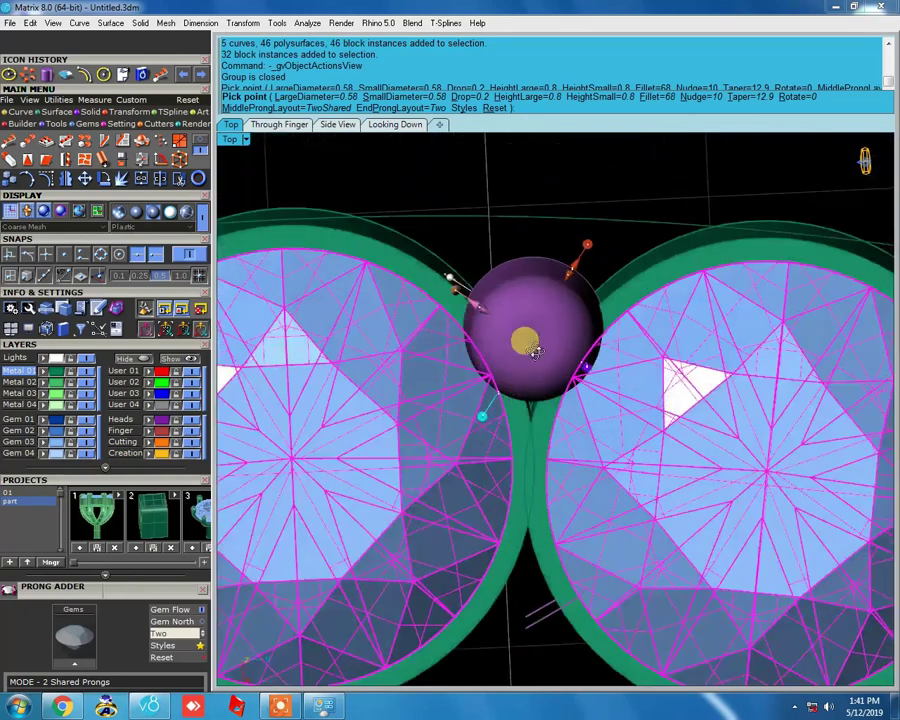
{"action": "scroll", "coordinate": [476, 337], "scroll_direction": "up", "scroll_amount": 2}
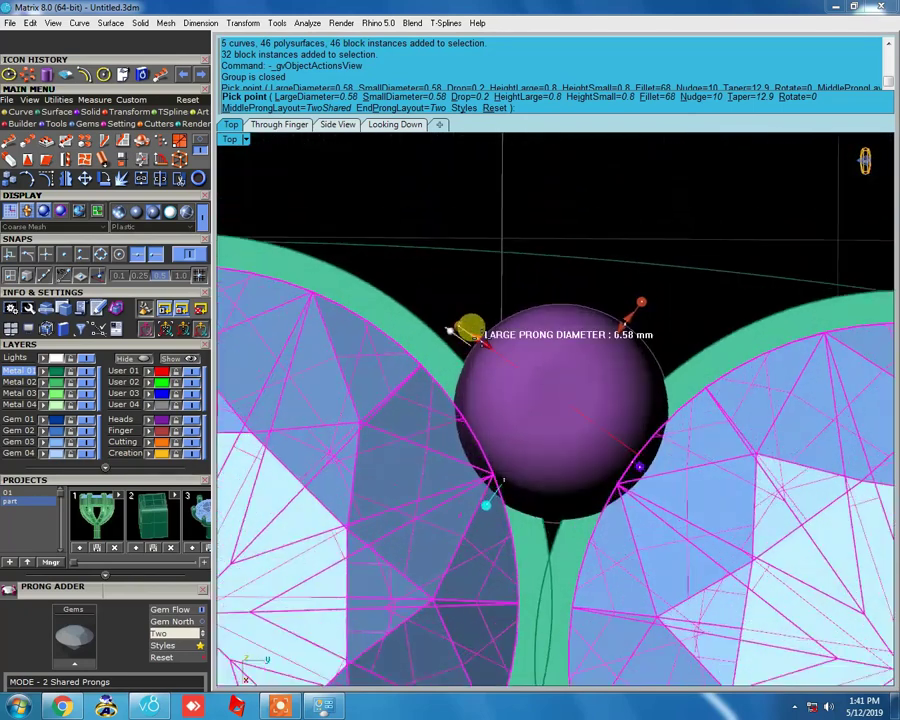
{"action": "left_click_drag", "start_coordinate": [449, 329], "coordinate": [442, 287]}
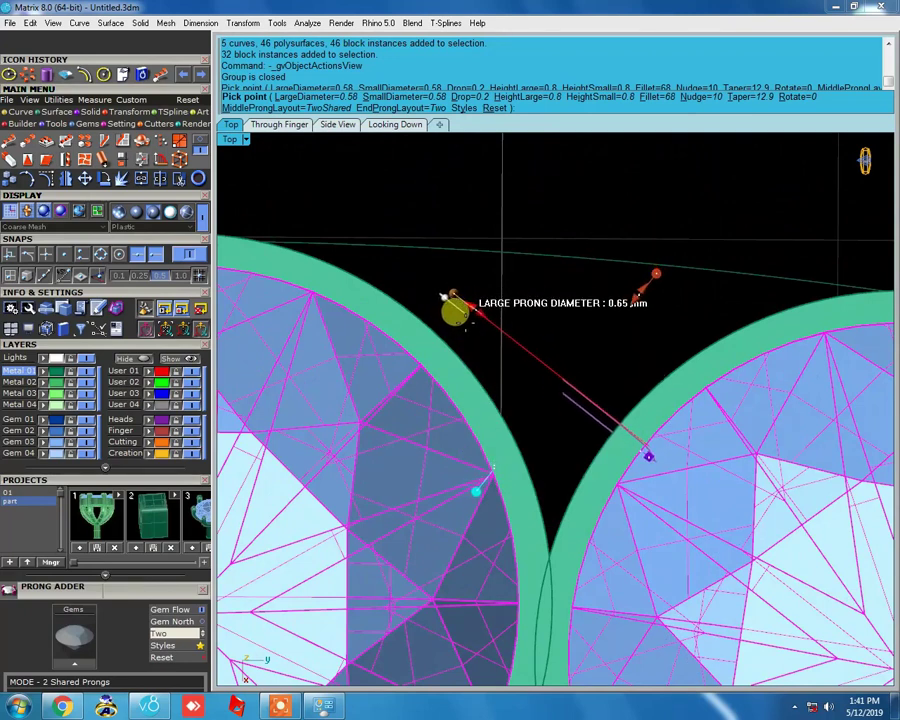
{"action": "left_click_drag", "start_coordinate": [445, 297], "coordinate": [447, 297]}
Set the prong taper to 0 and raise the nudge to about 36%
{"action": "scroll", "coordinate": [447, 297], "scroll_direction": "down", "scroll_amount": 1}
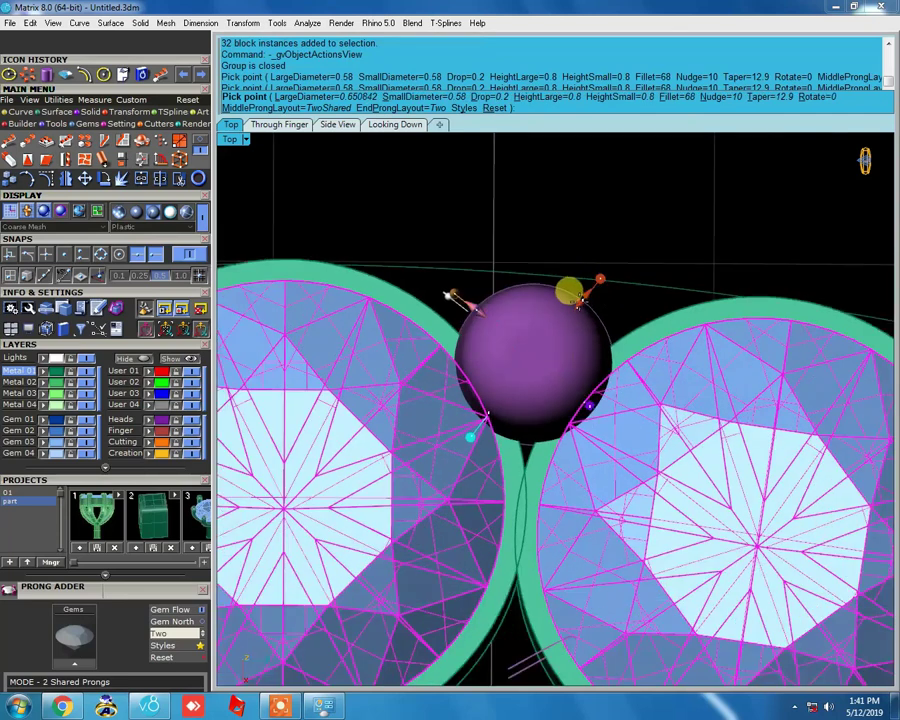
{"action": "left_click", "coordinate": [62, 275]}
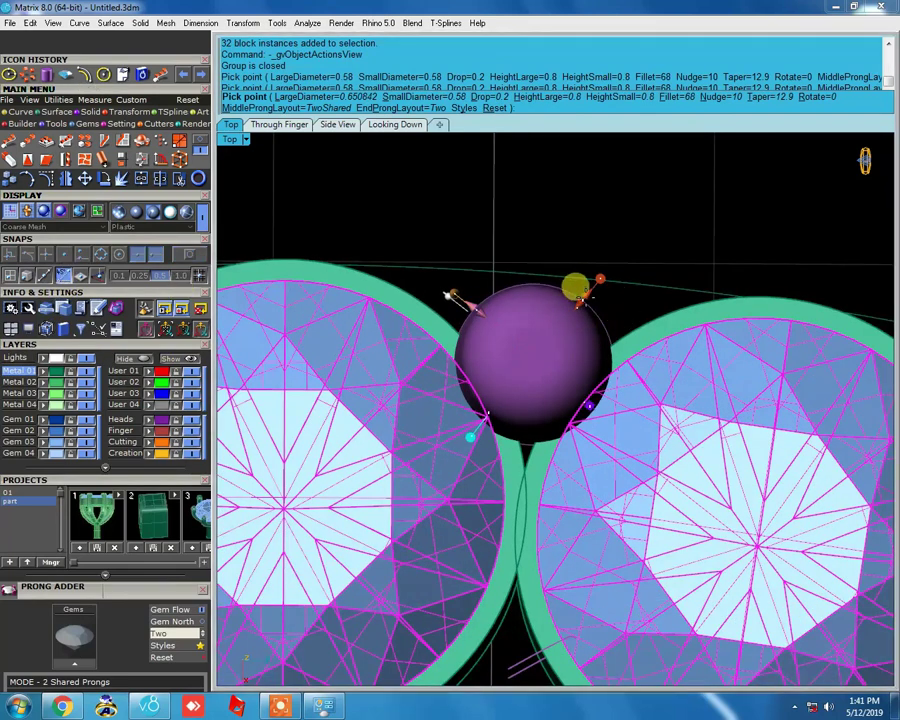
{"action": "left_click_drag", "start_coordinate": [578, 301], "coordinate": [577, 302]}
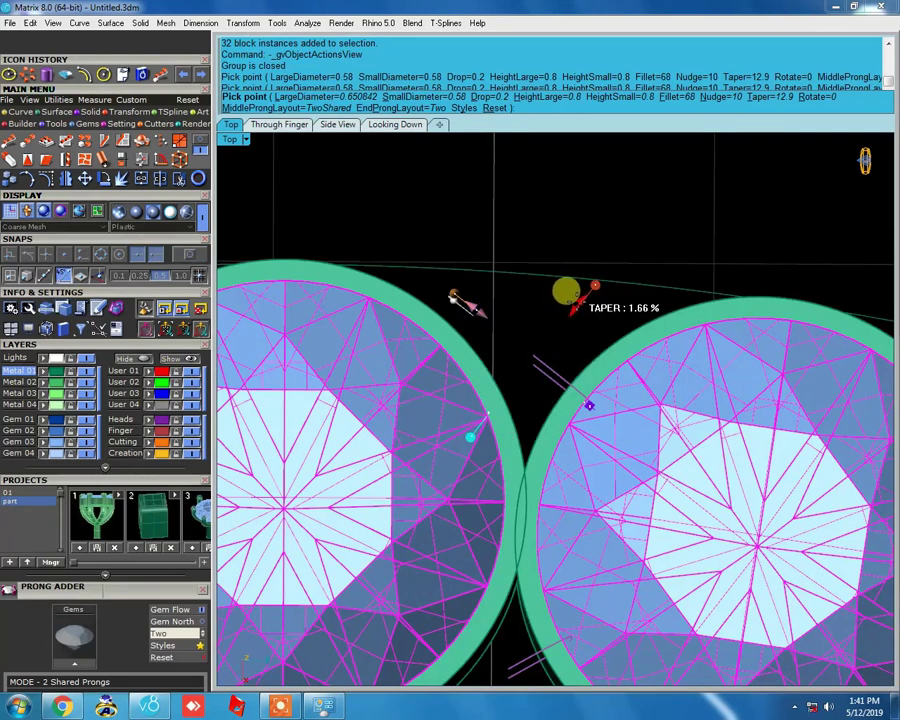
{"action": "left_click", "coordinate": [577, 303]}
{"action": "scroll", "coordinate": [536, 350], "scroll_direction": "down", "scroll_amount": 2}
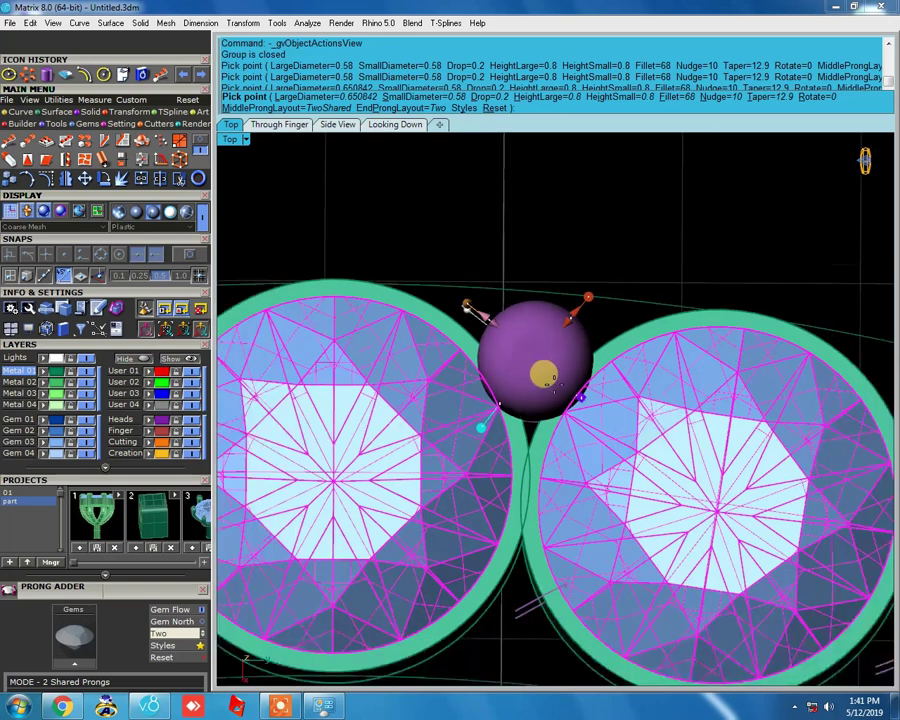
{"action": "scroll", "coordinate": [545, 370], "scroll_direction": "down", "scroll_amount": 1}
{"action": "scroll", "coordinate": [552, 374], "scroll_direction": "up", "scroll_amount": 3}
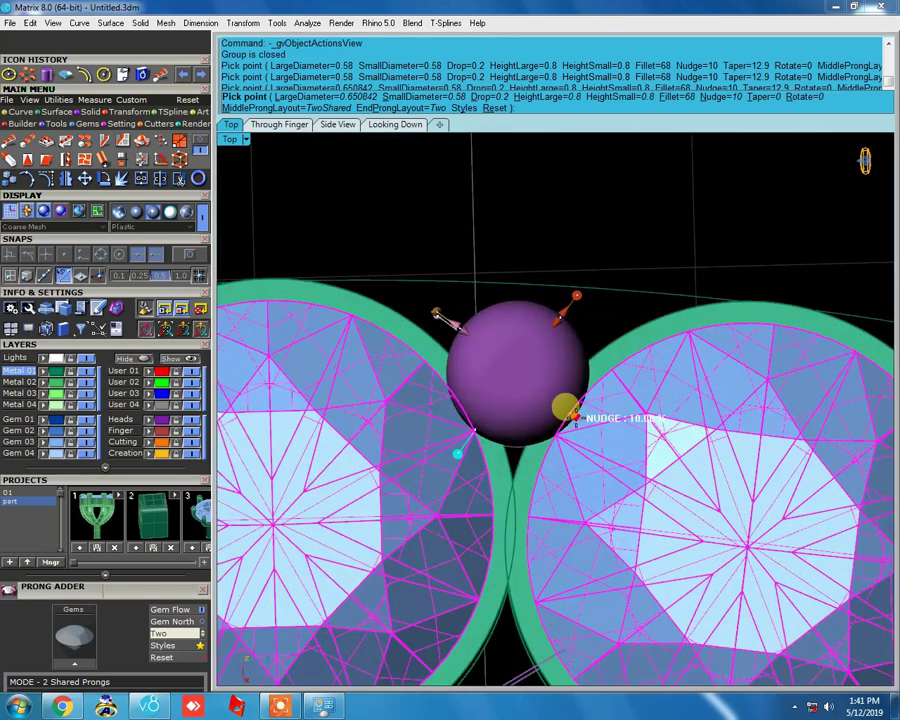
{"action": "scroll", "coordinate": [573, 418], "scroll_direction": "up", "scroll_amount": 2}
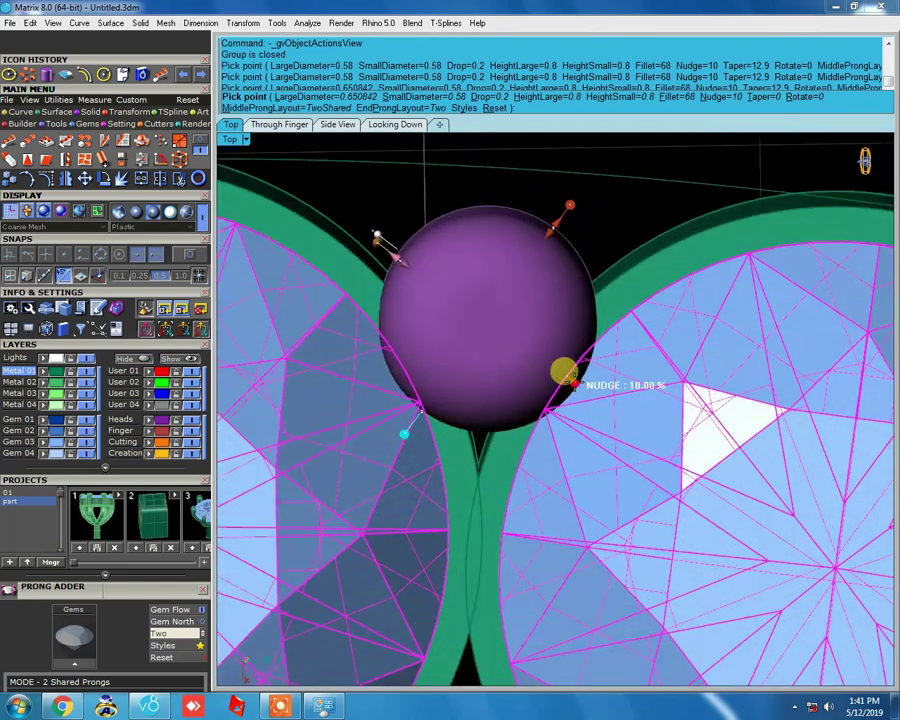
{"action": "left_click_drag", "start_coordinate": [564, 373], "coordinate": [557, 405]}
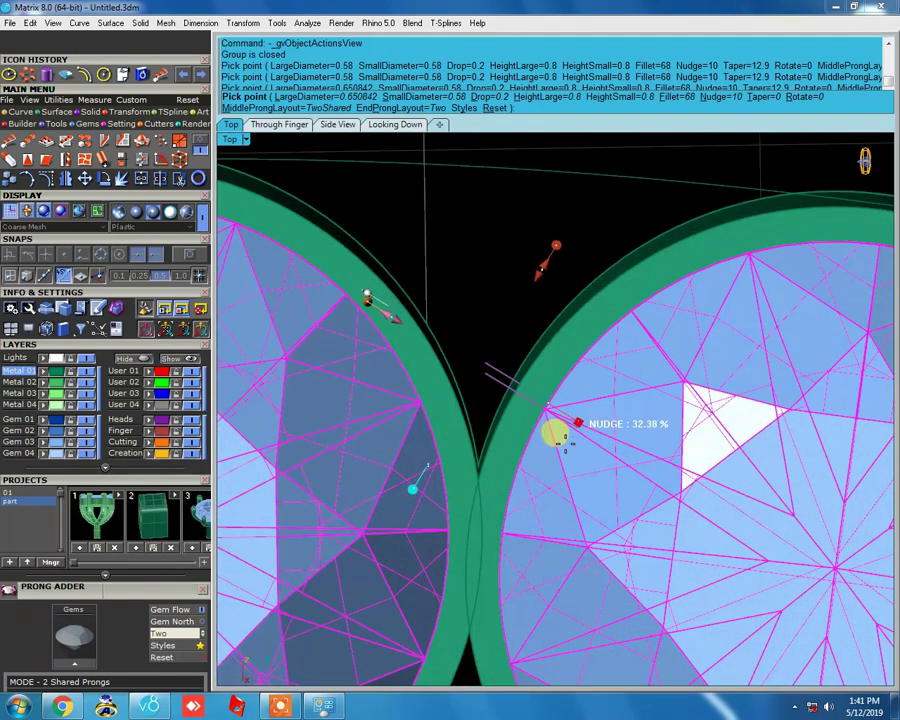
{"action": "left_click_drag", "start_coordinate": [556, 430], "coordinate": [555, 434]}
{"action": "scroll", "coordinate": [572, 376], "scroll_direction": "up", "scroll_amount": 1}
{"action": "scroll", "coordinate": [685, 410], "scroll_direction": "down", "scroll_amount": 2}
{"action": "mouse_move", "coordinate": [685, 410]}
{"action": "right_mouse_down"}
{"action": "mouse_move", "coordinate": [459, 334]}
{"action": "mouse_move", "coordinate": [538, 428]}
{"action": "right_mouse_up"}
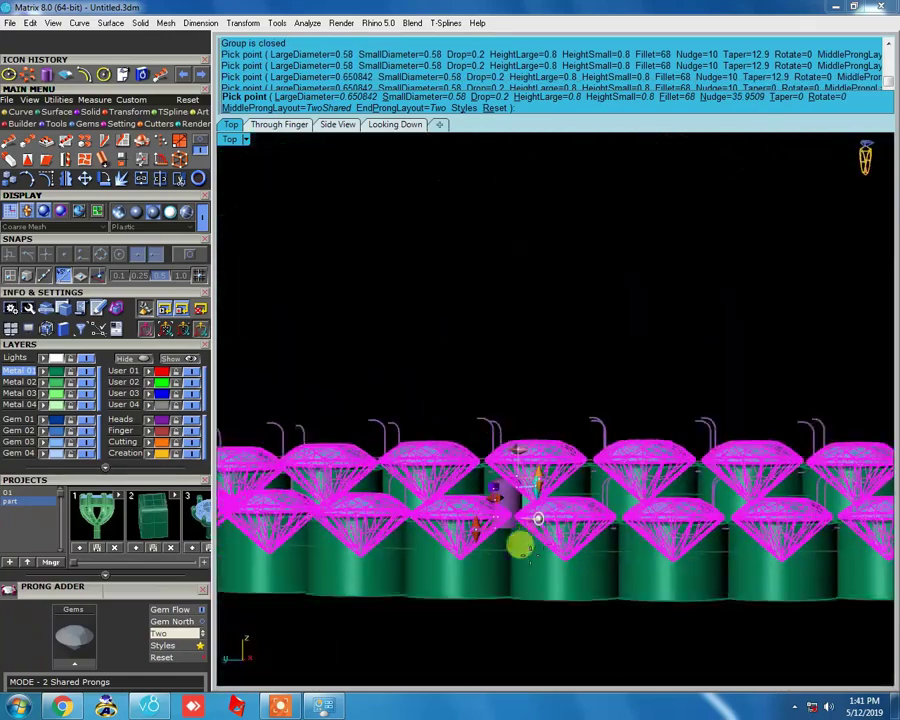
Lengthen the prong drop to about 1.6 mm, checking it from side and perspective views
{"action": "scroll", "coordinate": [538, 428], "scroll_direction": "up", "scroll_amount": 2}
{"action": "scroll", "coordinate": [500, 430], "scroll_direction": "up", "scroll_amount": 2}
{"action": "scroll", "coordinate": [490, 428], "scroll_direction": "up", "scroll_amount": 1}
{"action": "scroll", "coordinate": [474, 426], "scroll_direction": "up", "scroll_amount": 2}
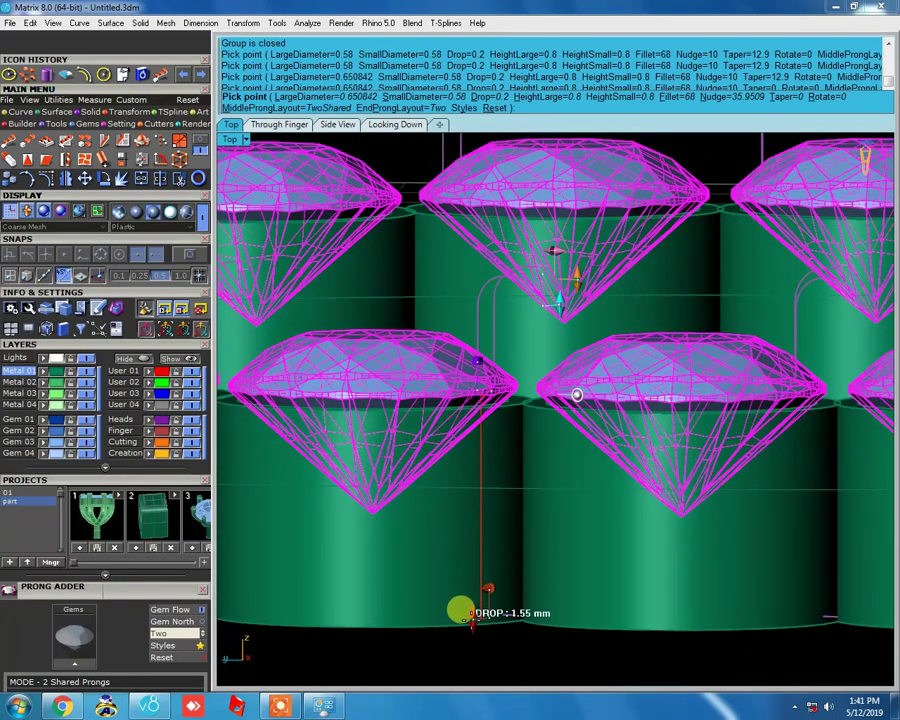
{"action": "left_click", "coordinate": [472, 626]}
{"action": "right_click_drag", "start_coordinate": [548, 625], "coordinate": [570, 286]}
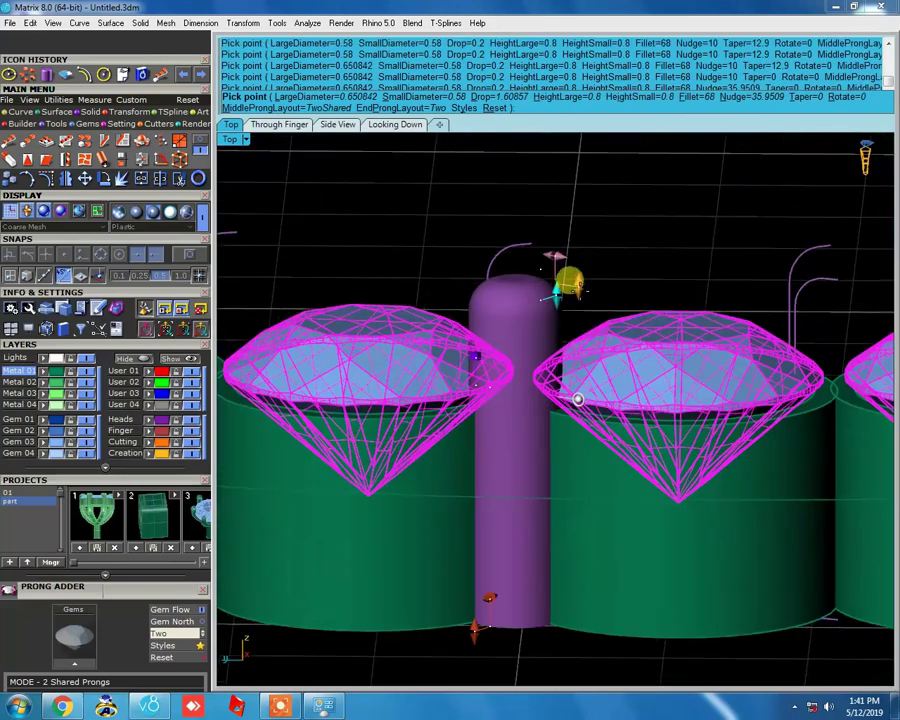
{"action": "right_click_drag", "start_coordinate": [578, 399], "coordinate": [533, 475]}
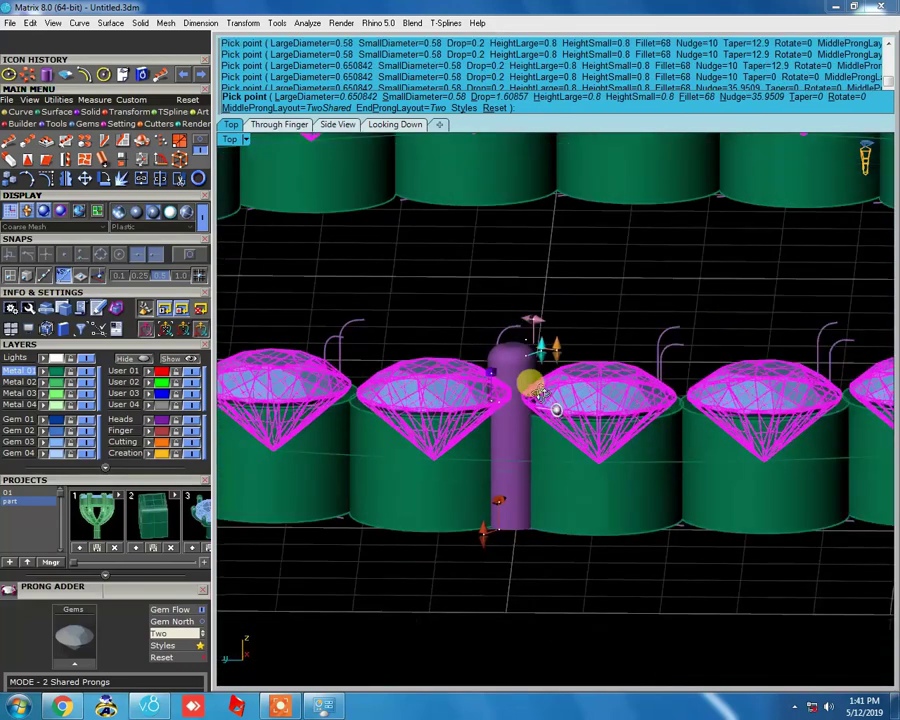
{"action": "scroll", "coordinate": [533, 475], "scroll_direction": "down", "scroll_amount": 3}
{"action": "mouse_move", "coordinate": [533, 475]}
{"action": "right_mouse_down"}
{"action": "mouse_move", "coordinate": [630, 400]}
{"action": "mouse_move", "coordinate": [575, 427]}
{"action": "right_mouse_up"}
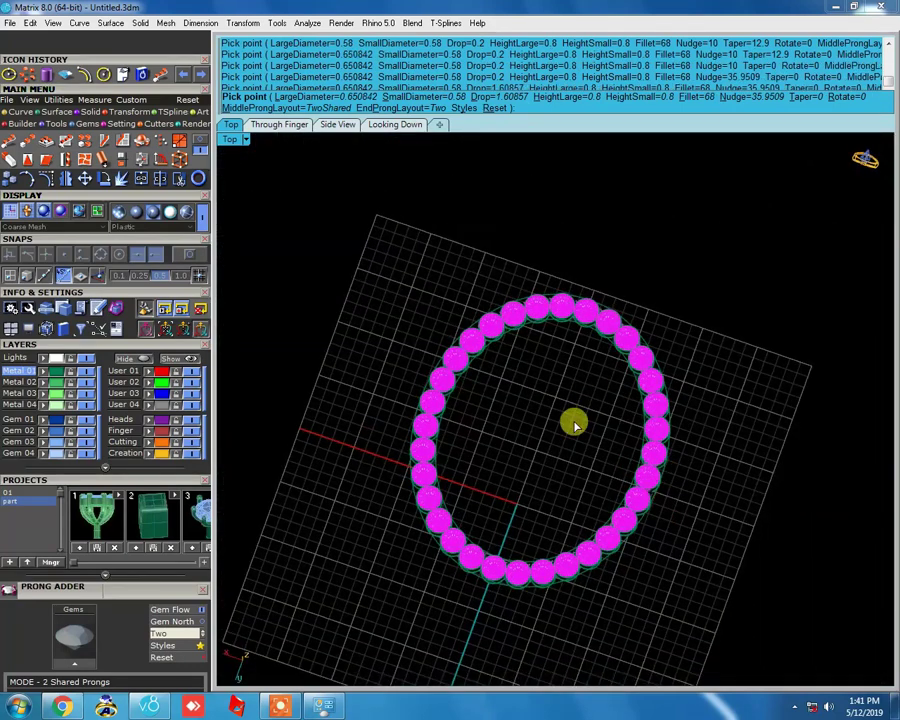
Complete the 64 shared prongs around the oval ring and deselect them
{"action": "key", "text": "Return"}
{"action": "scroll", "coordinate": [570, 330], "scroll_direction": "up", "scroll_amount": 3}
{"action": "scroll", "coordinate": [545, 240], "scroll_direction": "up", "scroll_amount": 2}
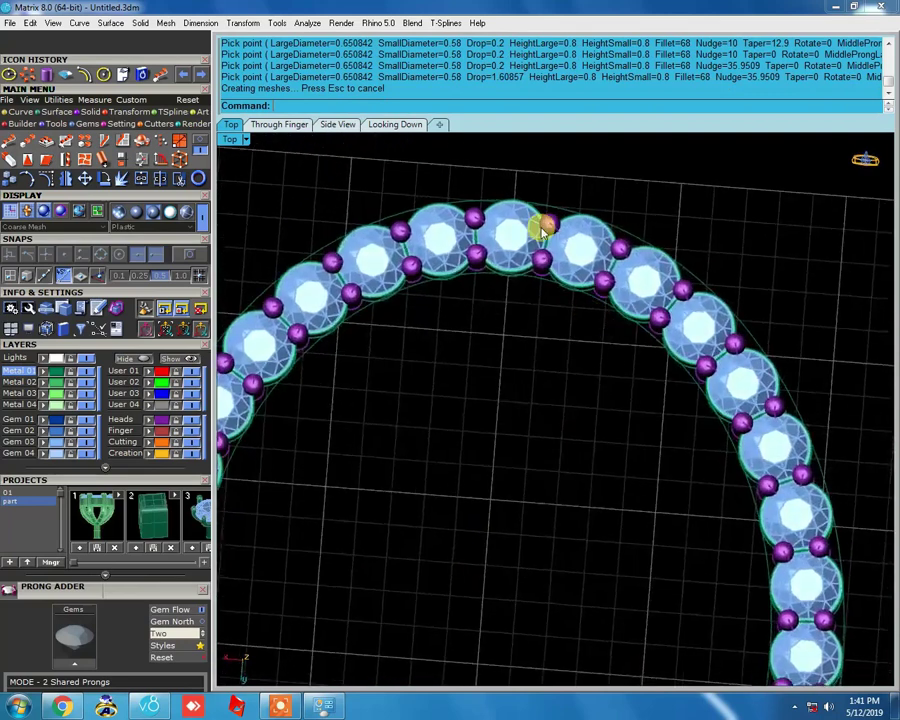
{"action": "scroll", "coordinate": [543, 228], "scroll_direction": "up", "scroll_amount": 2}
{"action": "left_click", "coordinate": [493, 263]}
{"action": "key", "text": "Escape"}
{"action": "scroll", "coordinate": [528, 243], "scroll_direction": "down", "scroll_amount": 2}
{"action": "scroll", "coordinate": [554, 202], "scroll_direction": "down", "scroll_amount": 2}
{"action": "scroll", "coordinate": [532, 302], "scroll_direction": "down", "scroll_amount": 2}
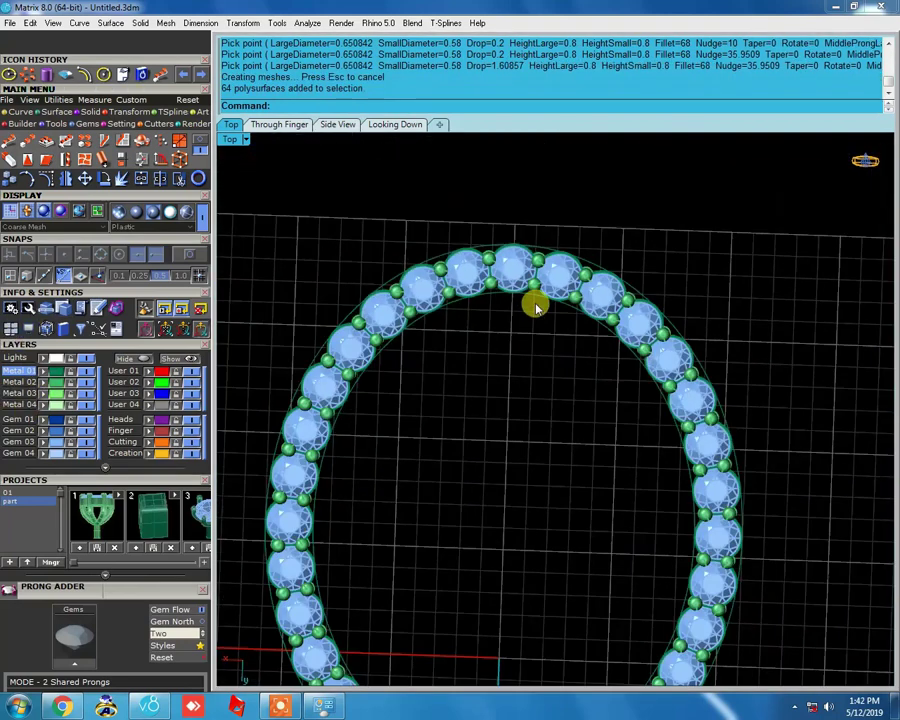
Return to the Top view and show the hidden circle and teardrop rings
{"action": "type", "text": "t"}
{"action": "key", "text": "Return"}
{"action": "scroll", "coordinate": [490, 330], "scroll_direction": "down", "scroll_amount": 1}
{"action": "scroll", "coordinate": [498, 342], "scroll_direction": "down", "scroll_amount": 1}
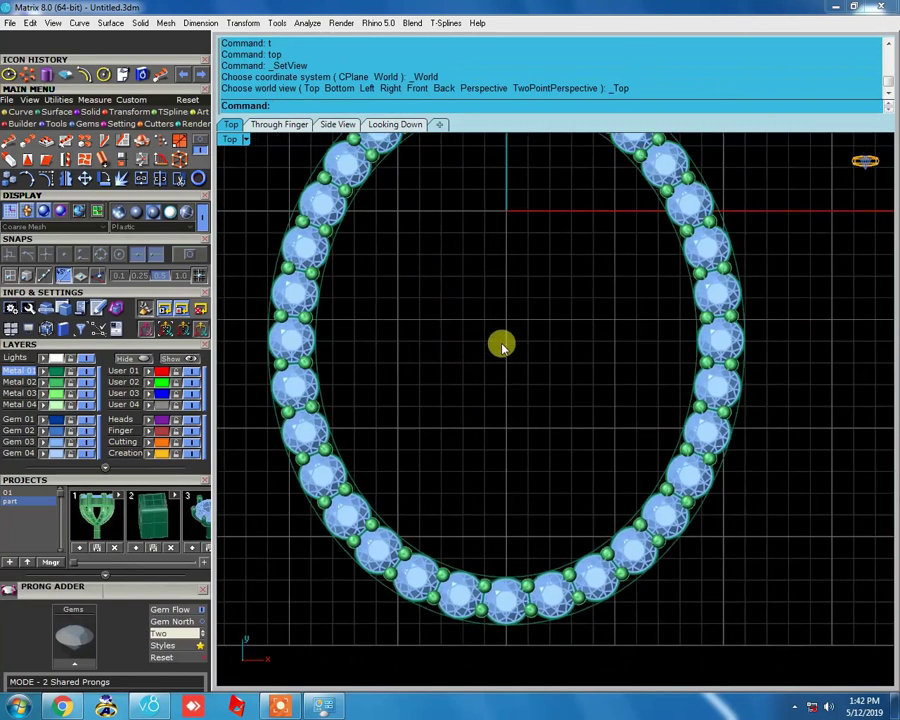
{"action": "scroll", "coordinate": [503, 347], "scroll_direction": "down", "scroll_amount": 1}
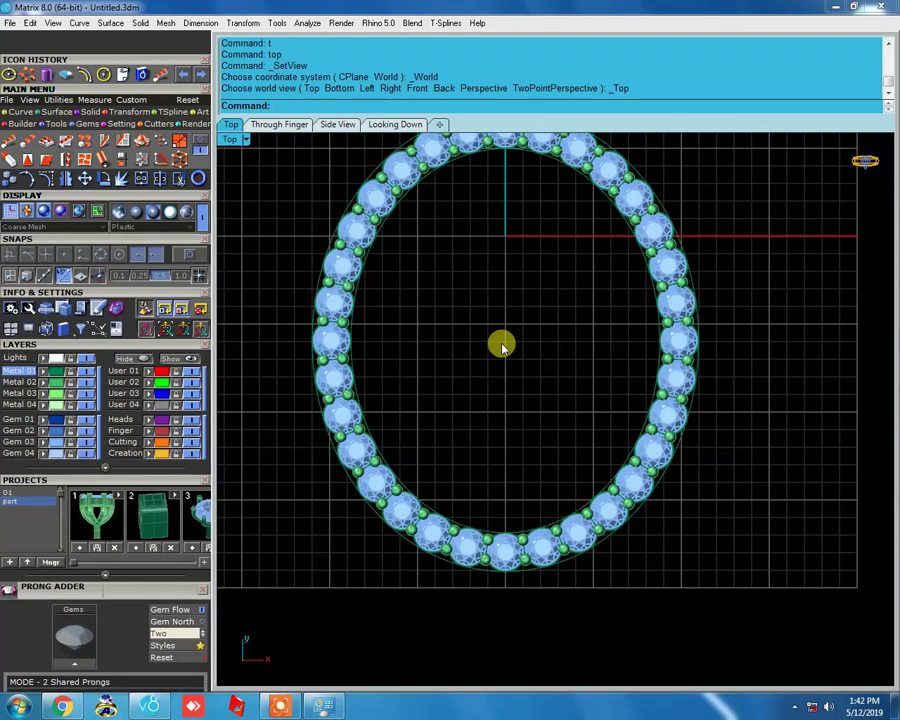
{"action": "scroll", "coordinate": [503, 347], "scroll_direction": "down", "scroll_amount": 1}
{"action": "left_click", "coordinate": [187, 360]}
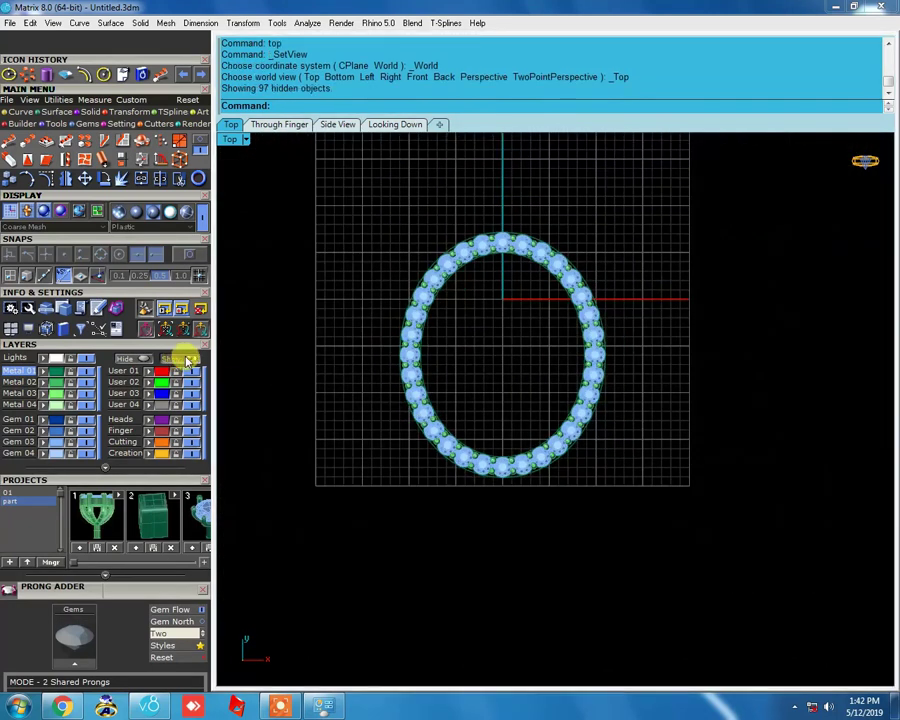
Hide the oval ring and select the teardrop ring's gems for the F6 actions list
{"action": "scroll", "coordinate": [557, 455], "scroll_direction": "up", "scroll_amount": 1}
{"action": "scroll", "coordinate": [665, 390], "scroll_direction": "down", "scroll_amount": 1}
{"action": "left_click_drag", "start_coordinate": [665, 392], "coordinate": [325, 542]}
{"action": "left_click", "coordinate": [130, 358]}
{"action": "left_click_drag", "start_coordinate": [238, 410], "coordinate": [455, 266]}
{"action": "scroll", "coordinate": [515, 255], "scroll_direction": "up", "scroll_amount": 5}
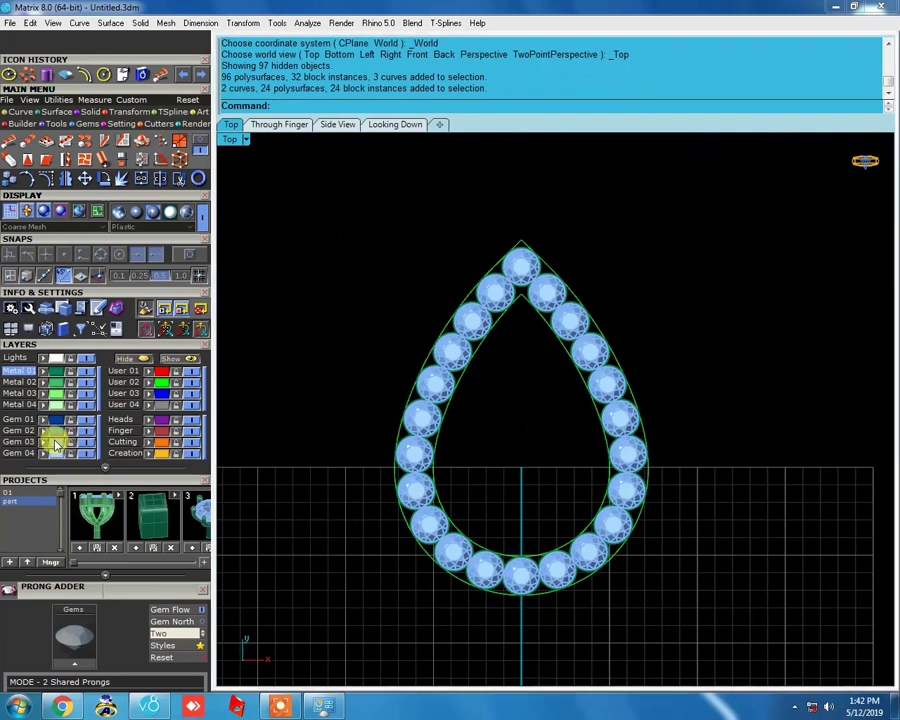
{"action": "left_click", "coordinate": [478, 315]}
{"action": "key", "text": "F6"}
Add shared prongs between every gem of the teardrop ring, matching the oval's settings
{"action": "left_click", "coordinate": [507, 362]}
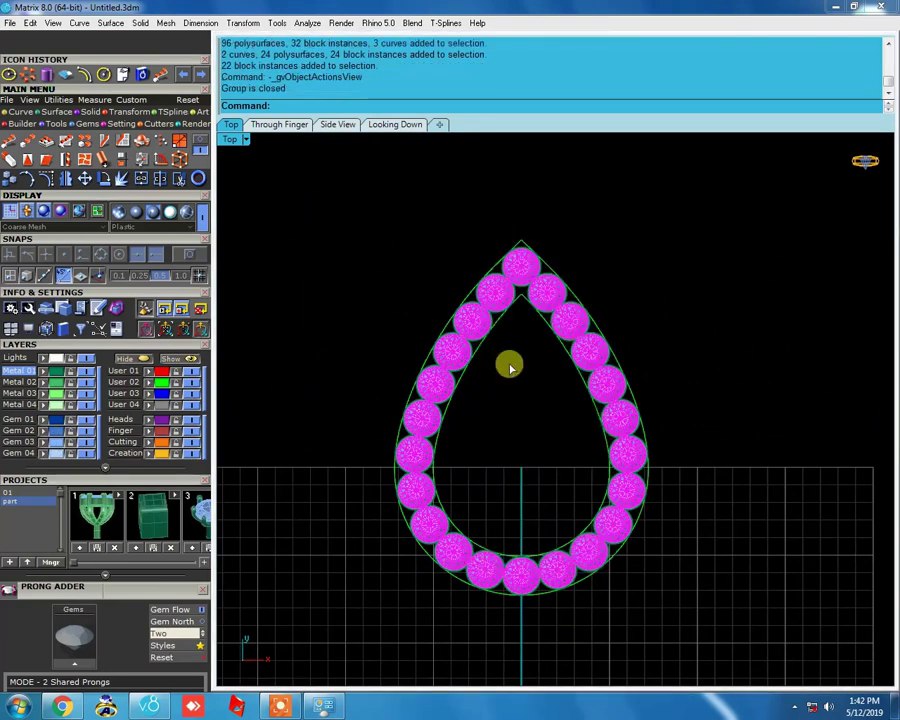
{"action": "scroll", "coordinate": [524, 340], "scroll_direction": "up", "scroll_amount": 2}
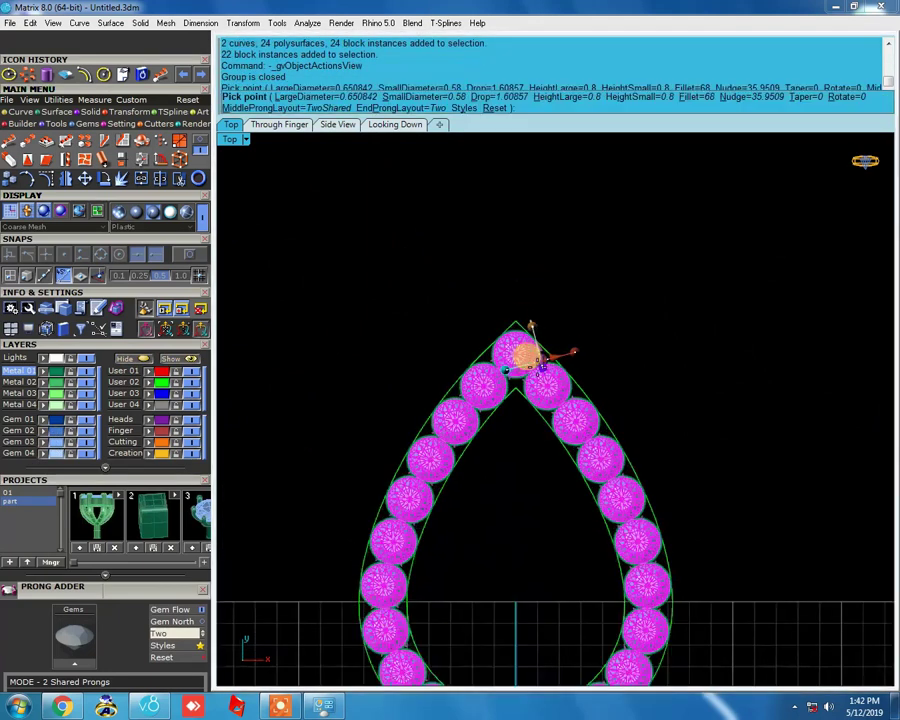
{"action": "scroll", "coordinate": [528, 385], "scroll_direction": "up", "scroll_amount": 2}
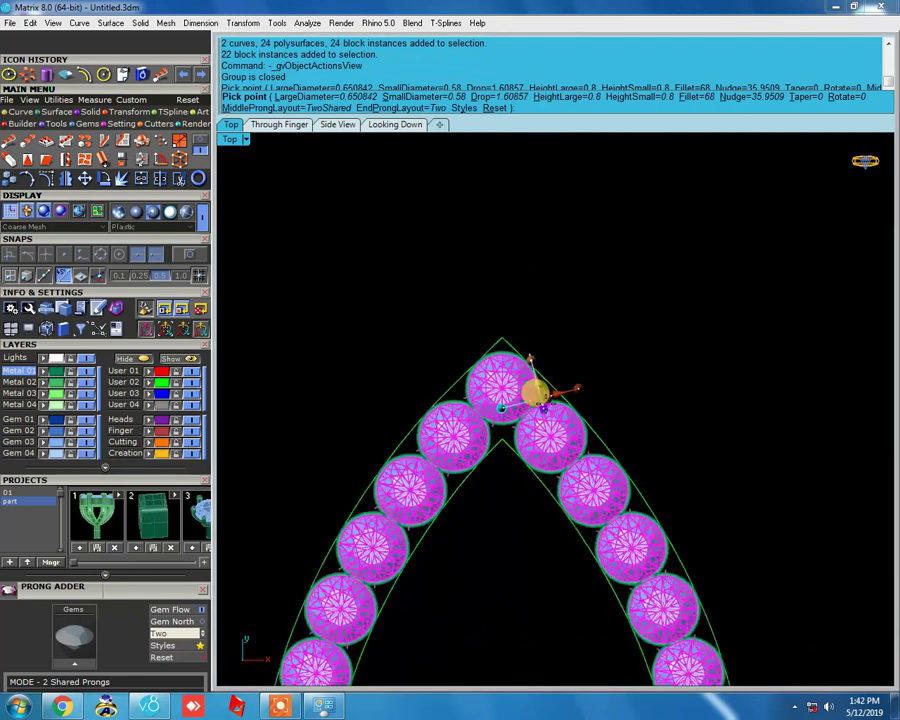
{"action": "scroll", "coordinate": [530, 390], "scroll_direction": "up", "scroll_amount": 2}
{"action": "scroll", "coordinate": [532, 388], "scroll_direction": "up", "scroll_amount": 2}
{"action": "scroll", "coordinate": [533, 392], "scroll_direction": "up", "scroll_amount": 1}
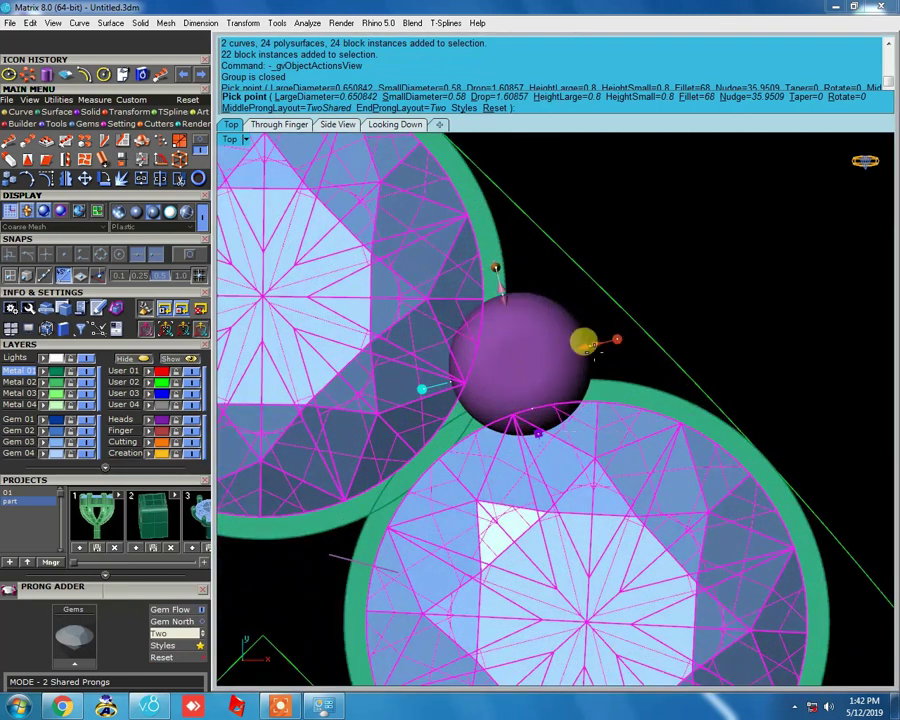
{"action": "scroll", "coordinate": [576, 293], "scroll_direction": "down", "scroll_amount": 2}
{"action": "key", "text": "Return"}
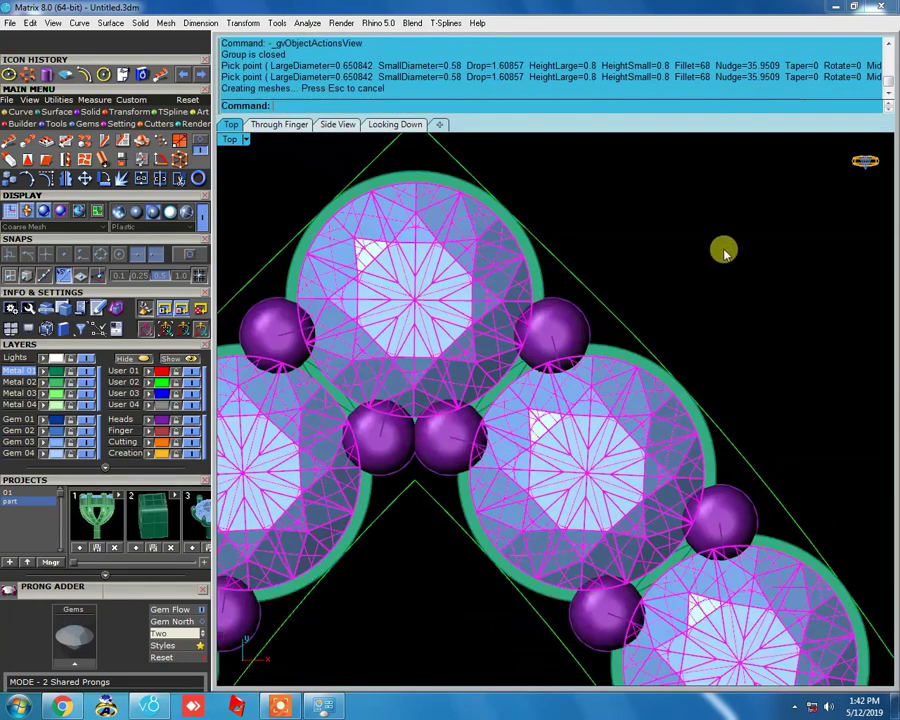
{"action": "scroll", "coordinate": [455, 275], "scroll_direction": "down", "scroll_amount": 2}
{"action": "scroll", "coordinate": [463, 295], "scroll_direction": "down", "scroll_amount": 2}
{"action": "scroll", "coordinate": [467, 395], "scroll_direction": "down", "scroll_amount": 2}
{"action": "scroll", "coordinate": [508, 396], "scroll_direction": "down", "scroll_amount": 1}
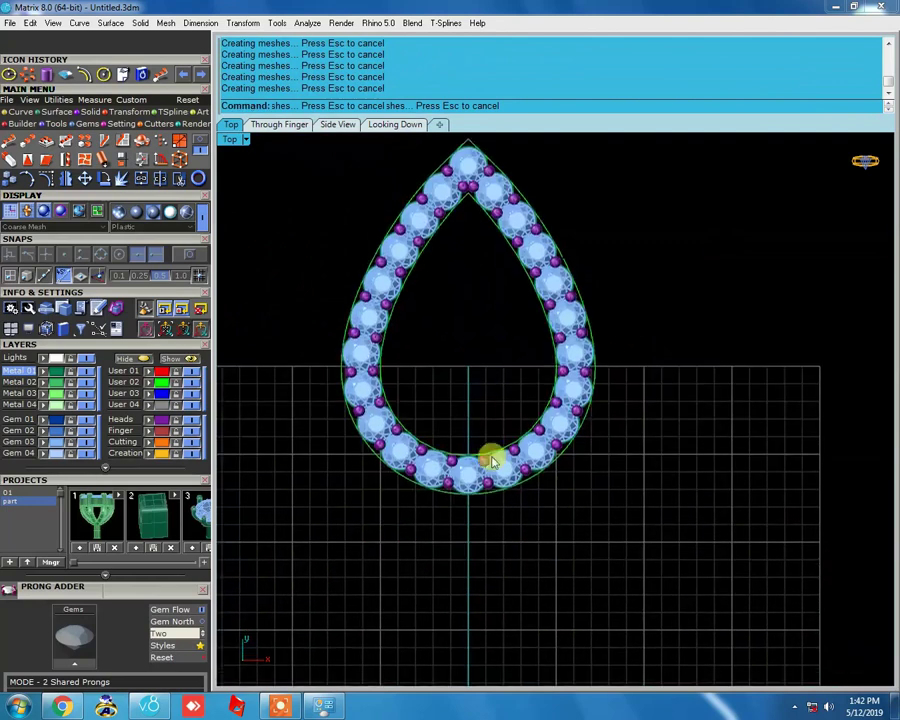
Zoom in on a teardrop gem and tilt the view to inspect its prongs in 3D
{"action": "scroll", "coordinate": [458, 482], "scroll_direction": "up", "scroll_amount": 3}
{"action": "scroll", "coordinate": [490, 487], "scroll_direction": "up", "scroll_amount": 3}
{"action": "scroll", "coordinate": [522, 456], "scroll_direction": "down", "scroll_amount": 3}
{"action": "scroll", "coordinate": [566, 430], "scroll_direction": "down", "scroll_amount": 2}
{"action": "scroll", "coordinate": [576, 300], "scroll_direction": "up", "scroll_amount": 2}
{"action": "scroll", "coordinate": [516, 292], "scroll_direction": "up", "scroll_amount": 3}
{"action": "scroll", "coordinate": [516, 292], "scroll_direction": "up", "scroll_amount": 3}
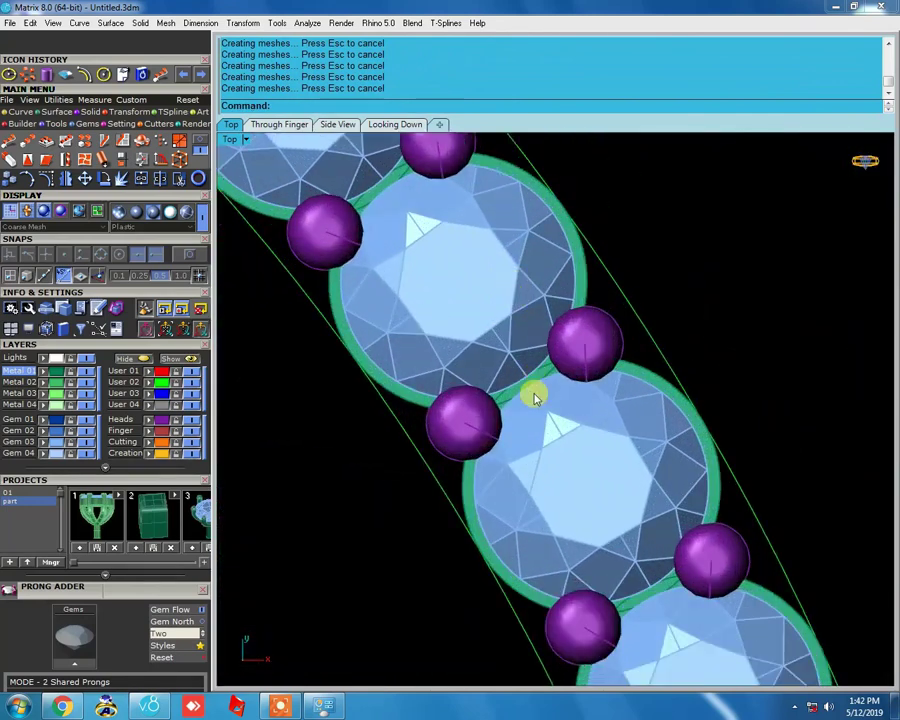
{"action": "scroll", "coordinate": [530, 374], "scroll_direction": "up", "scroll_amount": 2}
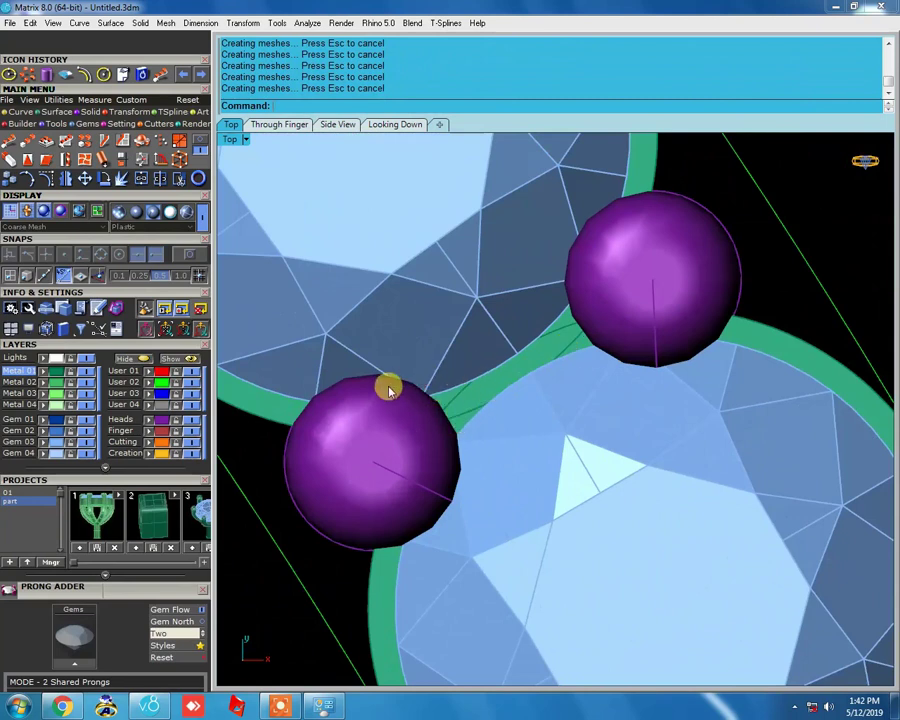
{"action": "scroll", "coordinate": [575, 305], "scroll_direction": "down", "scroll_amount": 3}
{"action": "scroll", "coordinate": [458, 368], "scroll_direction": "up", "scroll_amount": 3}
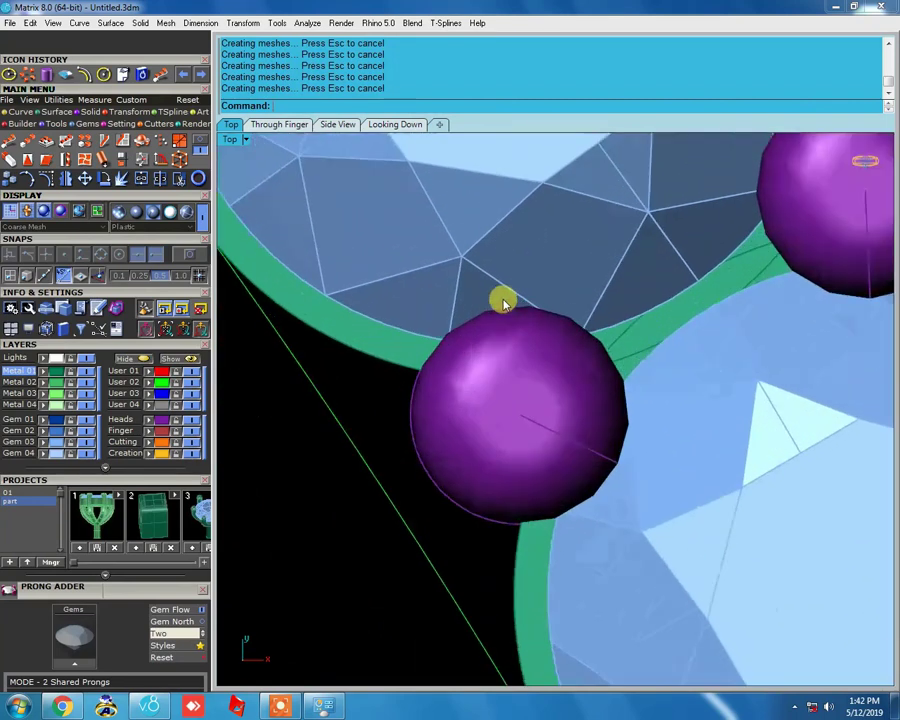
{"action": "left_click", "coordinate": [503, 303]}
{"action": "scroll", "coordinate": [526, 315], "scroll_direction": "down", "scroll_amount": 3}
{"action": "scroll", "coordinate": [590, 307], "scroll_direction": "up", "scroll_amount": 1}
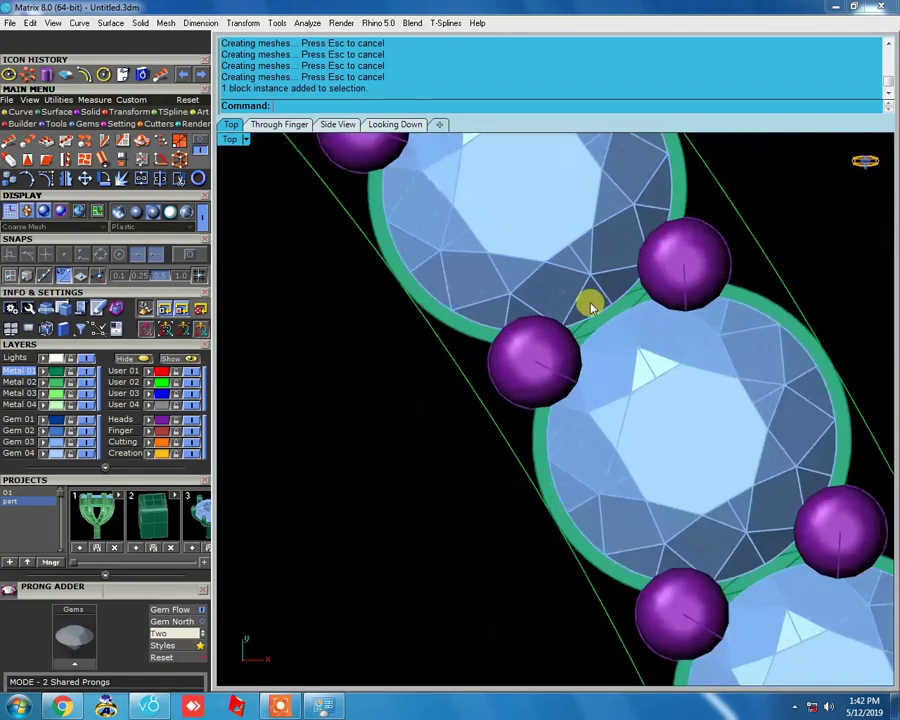
{"action": "scroll", "coordinate": [590, 307], "scroll_direction": "down", "scroll_amount": 5}
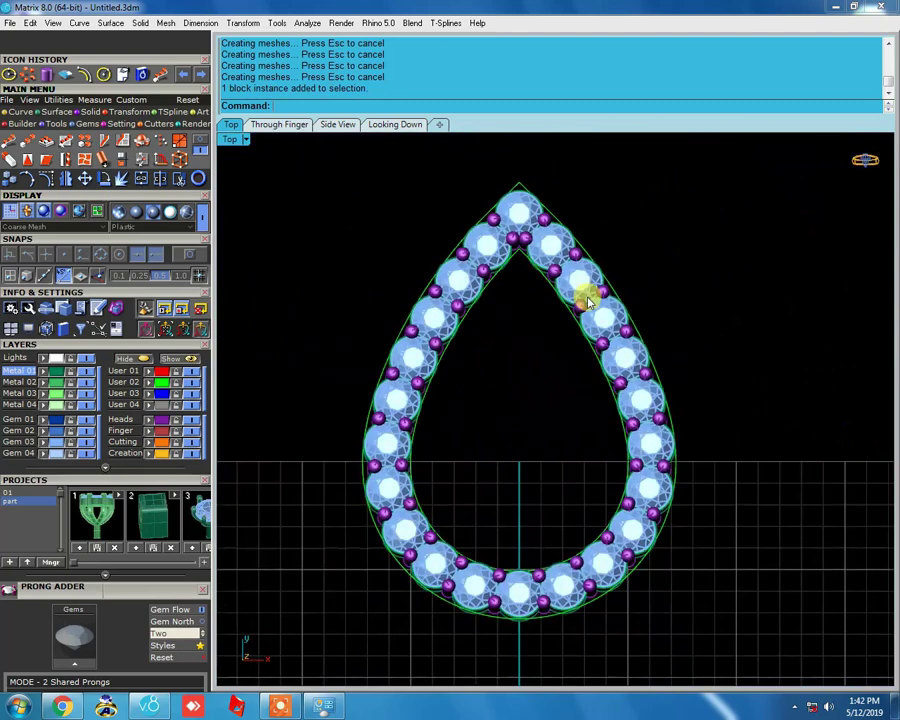
{"action": "mouse_move", "coordinate": [585, 298]}
{"action": "right_mouse_down"}
{"action": "mouse_move", "coordinate": [498, 295]}
{"action": "mouse_move", "coordinate": [569, 412]}
{"action": "mouse_move", "coordinate": [497, 455]}
{"action": "mouse_move", "coordinate": [540, 330]}
{"action": "right_mouse_up"}
Show the hidden circle and oval rings and return to a top view
{"action": "left_click", "coordinate": [178, 357]}
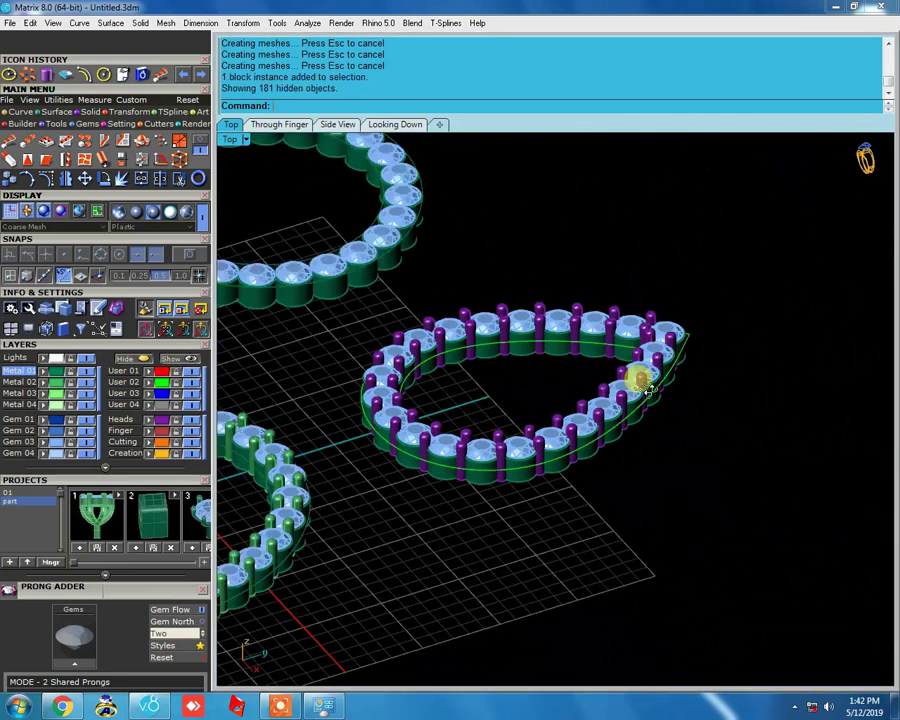
{"action": "right_click_drag", "start_coordinate": [636, 372], "coordinate": [663, 240]}
{"action": "scroll", "coordinate": [558, 317], "scroll_direction": "down", "scroll_amount": 5}
{"action": "mouse_move", "coordinate": [558, 317]}
{"action": "right_mouse_down"}
{"action": "mouse_move", "coordinate": [546, 345]}
{"action": "mouse_move", "coordinate": [512, 331]}
{"action": "mouse_move", "coordinate": [505, 143]}
{"action": "right_mouse_up"}
{"action": "type", "text": "op"}
{"action": "key", "text": "Return"}
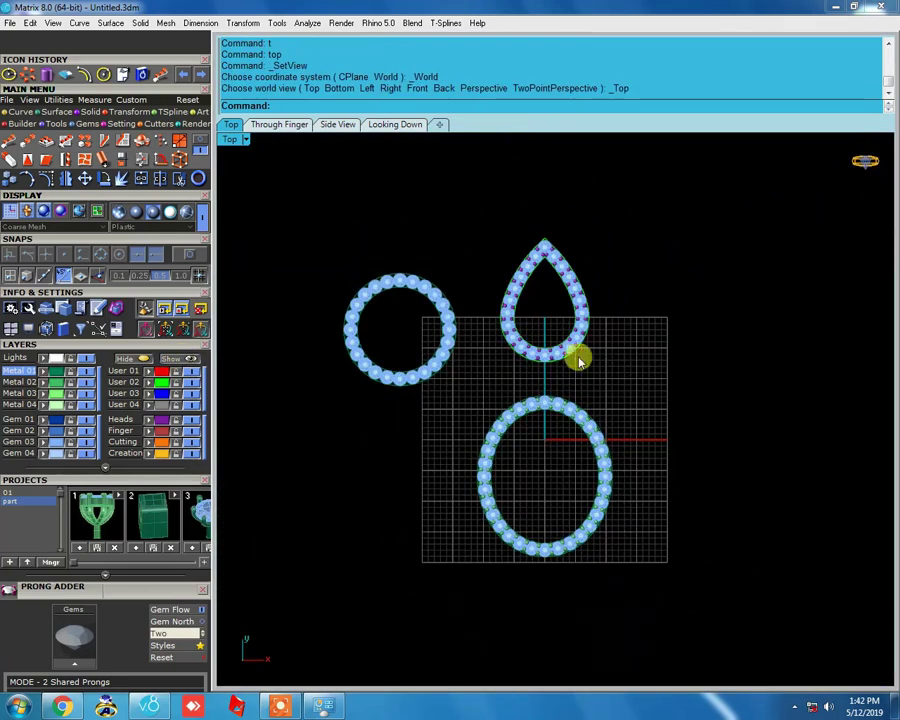
Zoom around the halos in the Top view to check the shared prongs between neighbouring gems
{"action": "scroll", "coordinate": [578, 360], "scroll_direction": "up", "scroll_amount": 2}
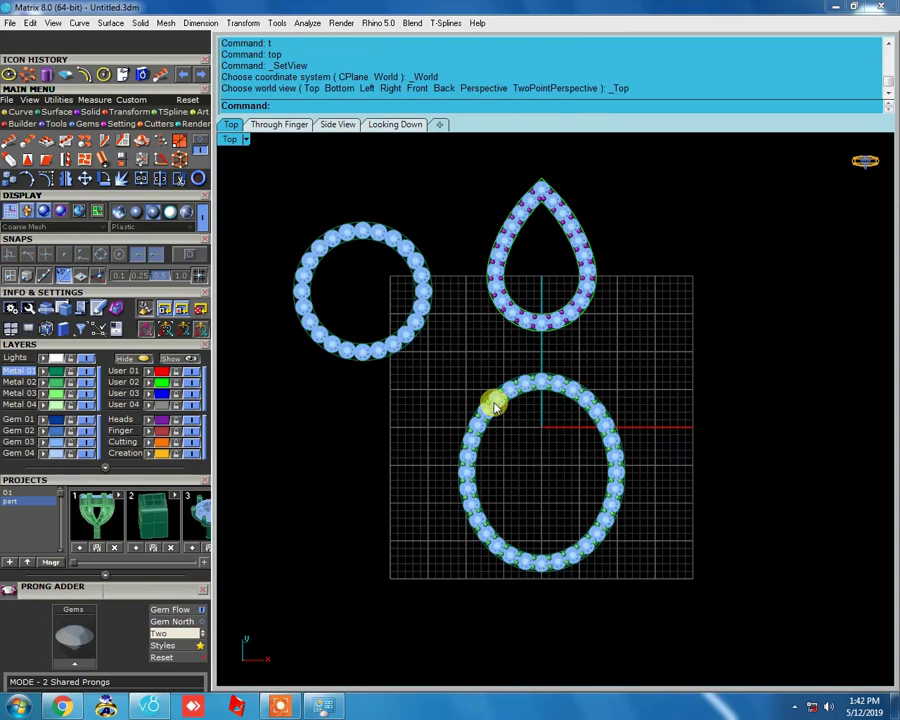
{"action": "scroll", "coordinate": [560, 388], "scroll_direction": "up", "scroll_amount": 4}
{"action": "scroll", "coordinate": [545, 378], "scroll_direction": "up", "scroll_amount": 3}
{"action": "scroll", "coordinate": [555, 388], "scroll_direction": "up", "scroll_amount": 1}
{"action": "scroll", "coordinate": [555, 388], "scroll_direction": "down", "scroll_amount": 5}
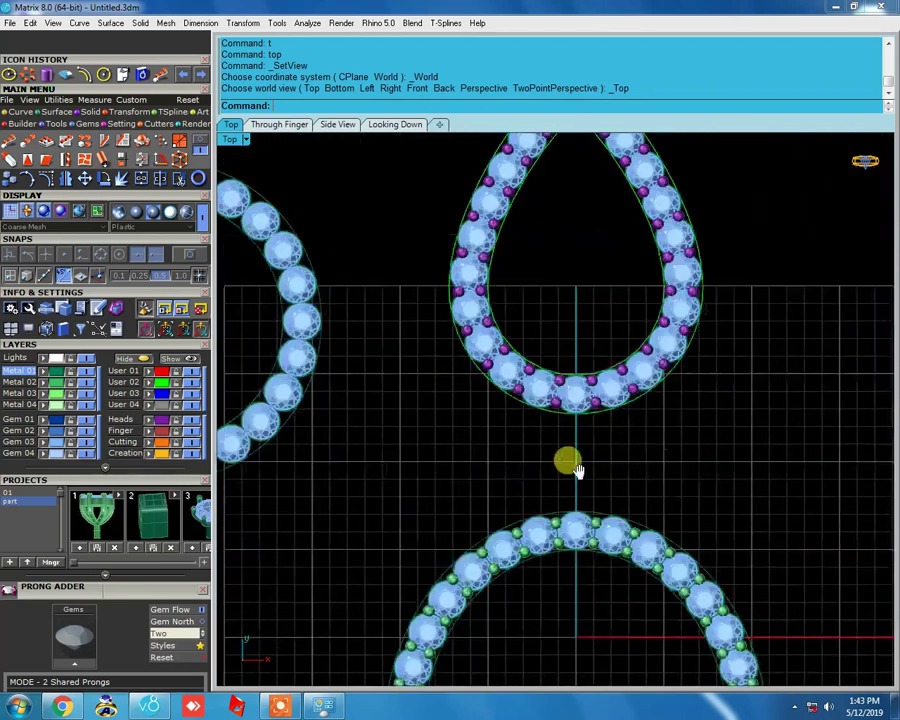
{"action": "scroll", "coordinate": [566, 366], "scroll_direction": "up", "scroll_amount": 2}
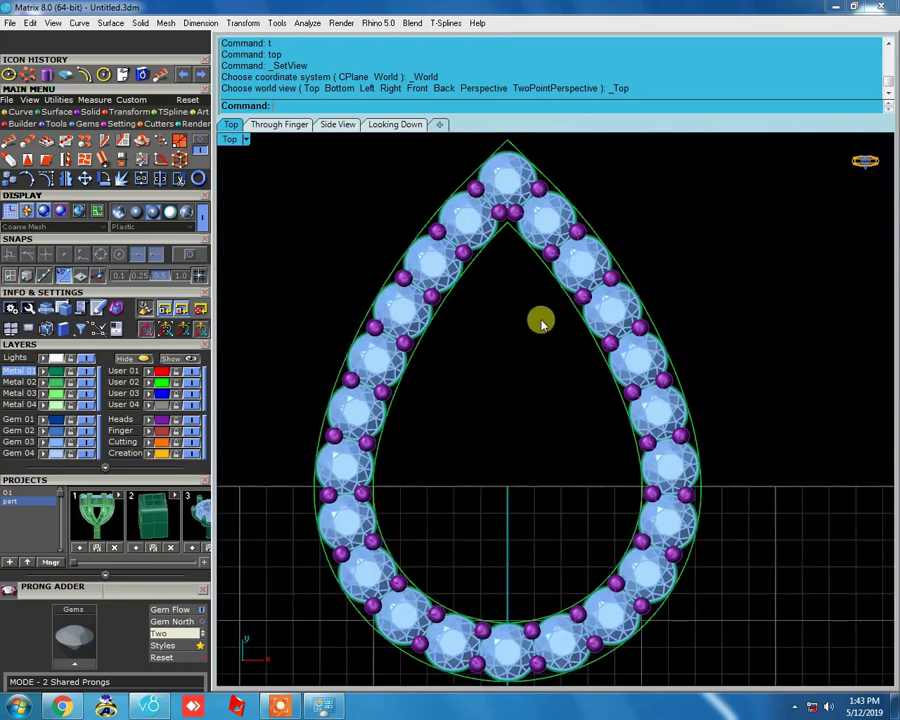
{"action": "scroll", "coordinate": [540, 318], "scroll_direction": "down", "scroll_amount": 3}
{"action": "scroll", "coordinate": [466, 362], "scroll_direction": "down", "scroll_amount": 1}
{"action": "scroll", "coordinate": [520, 366], "scroll_direction": "up", "scroll_amount": 1}
{"action": "scroll", "coordinate": [522, 371], "scroll_direction": "up", "scroll_amount": 4}
{"action": "scroll", "coordinate": [512, 320], "scroll_direction": "down", "scroll_amount": 1}
{"action": "scroll", "coordinate": [510, 288], "scroll_direction": "up", "scroll_amount": 3}
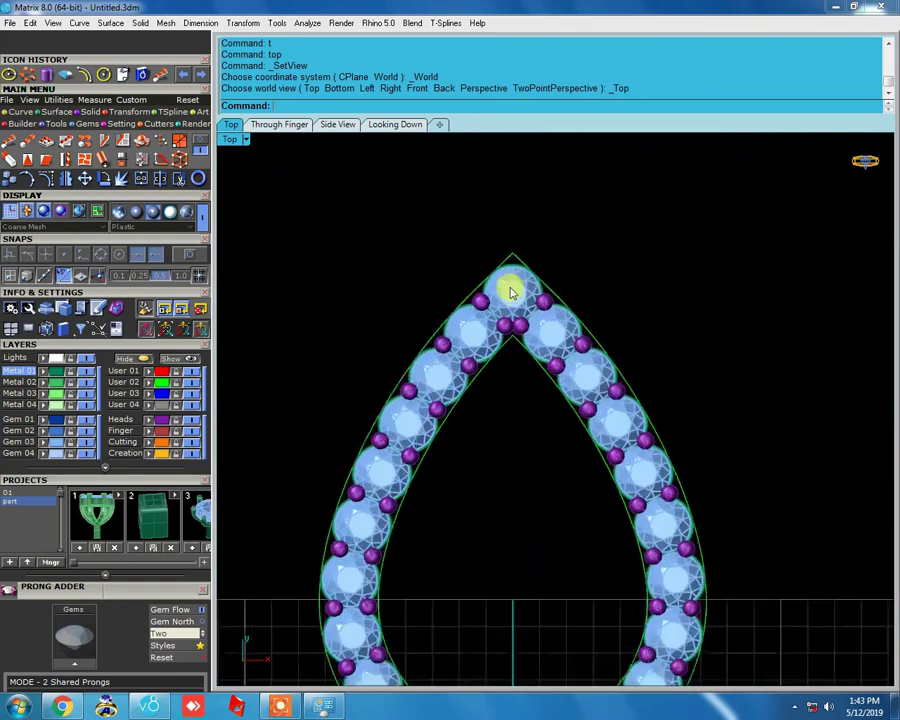
{"action": "scroll", "coordinate": [510, 300], "scroll_direction": "up", "scroll_amount": 2}
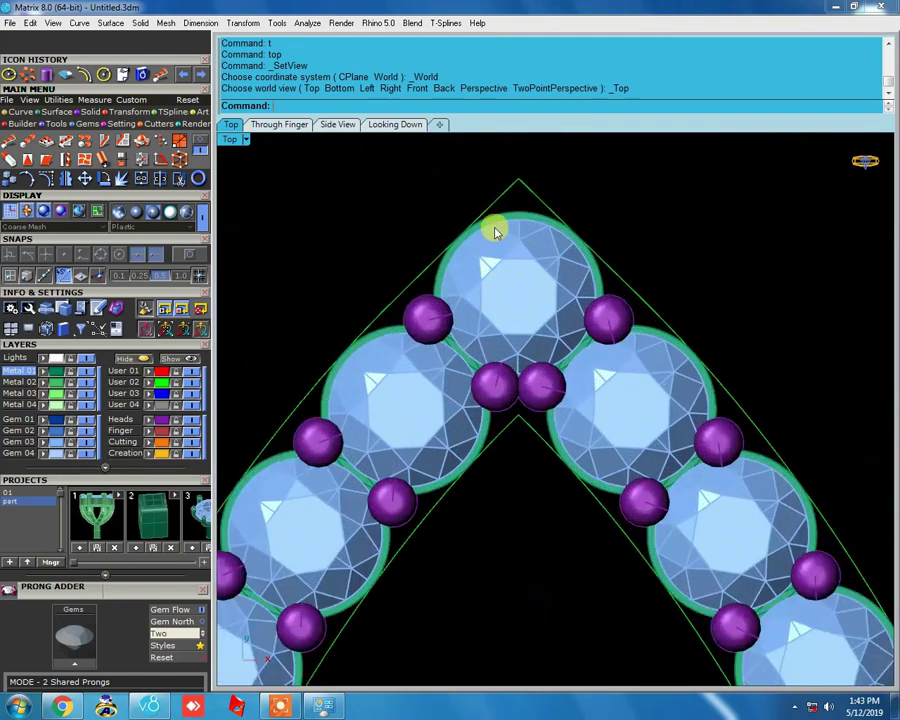
{"action": "scroll", "coordinate": [490, 215], "scroll_direction": "down", "scroll_amount": 3}
{"action": "scroll", "coordinate": [488, 227], "scroll_direction": "down", "scroll_amount": 2}
{"action": "scroll", "coordinate": [474, 251], "scroll_direction": "down", "scroll_amount": 2}
{"action": "scroll", "coordinate": [440, 230], "scroll_direction": "down", "scroll_amount": 1}
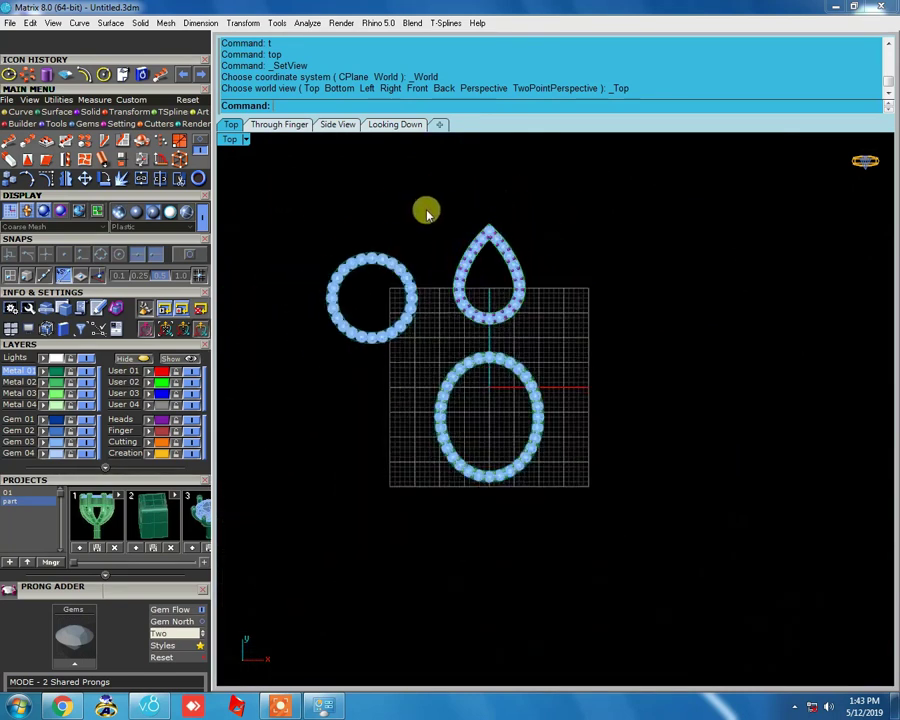
{"action": "scroll", "coordinate": [446, 245], "scroll_direction": "up", "scroll_amount": 2}
Window-select both the pear halo ring and the oval halo ring
{"action": "left_click_drag", "start_coordinate": [421, 166], "coordinate": [707, 669]}
{"action": "scroll", "coordinate": [517, 323], "scroll_direction": "up", "scroll_amount": 1}
{"action": "scroll", "coordinate": [524, 360], "scroll_direction": "up", "scroll_amount": 2}
{"action": "scroll", "coordinate": [528, 385], "scroll_direction": "up", "scroll_amount": 2}
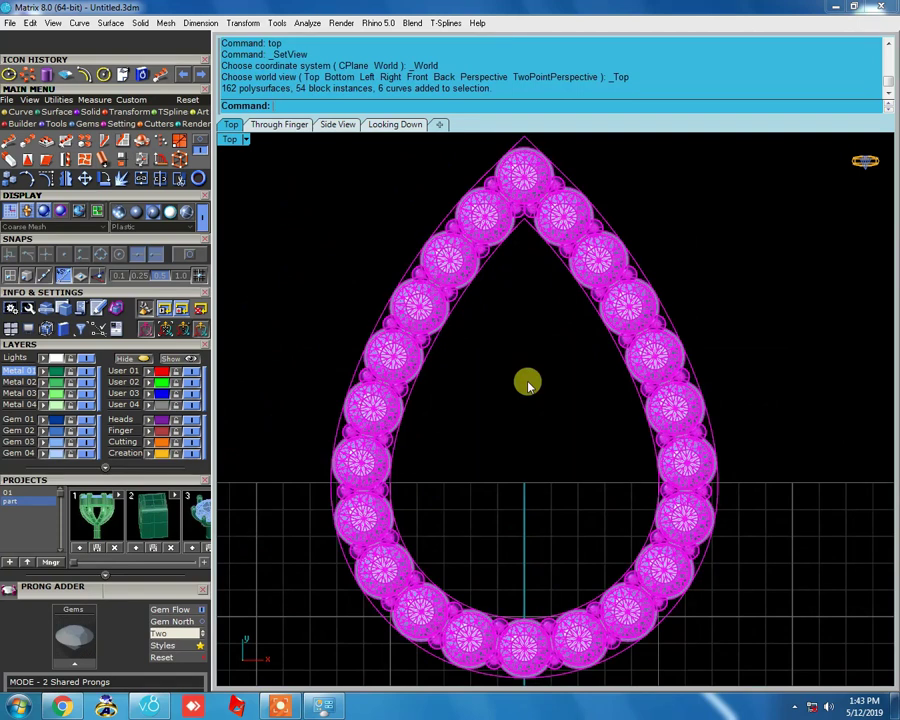
{"action": "scroll", "coordinate": [507, 385], "scroll_direction": "down", "scroll_amount": 3}
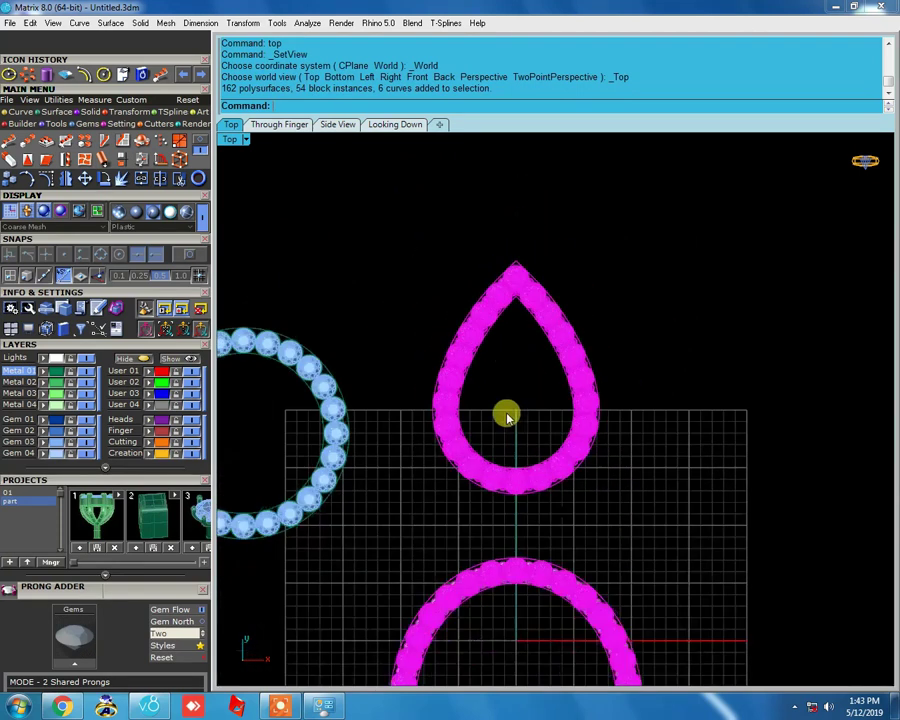